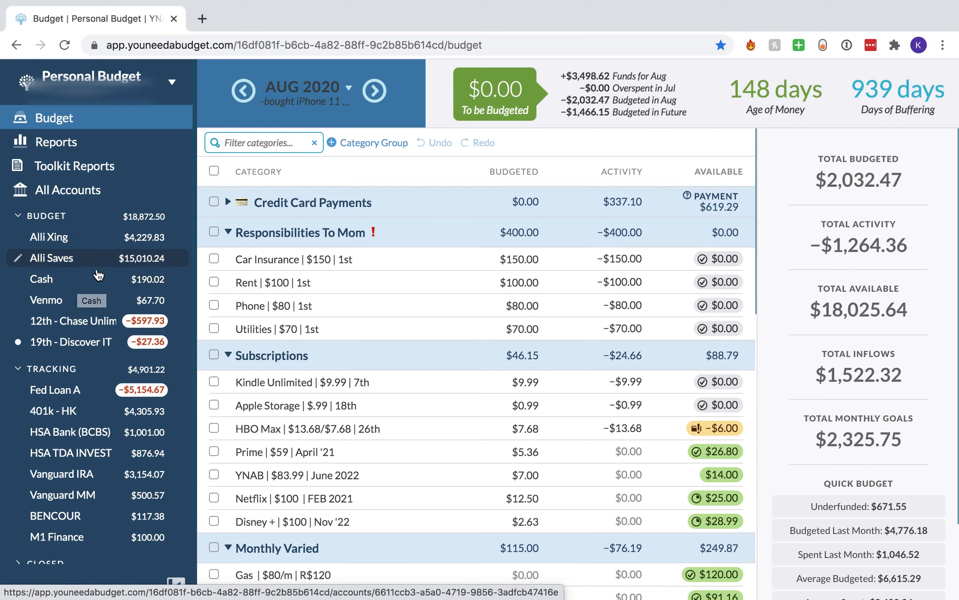
- In the 12th - Chase Unlimited account, expand the scheduled transactions and start a new transaction dated 08/26/2020 with payee Starbucks
{"action": "left_click", "coordinate": [111, 321]}
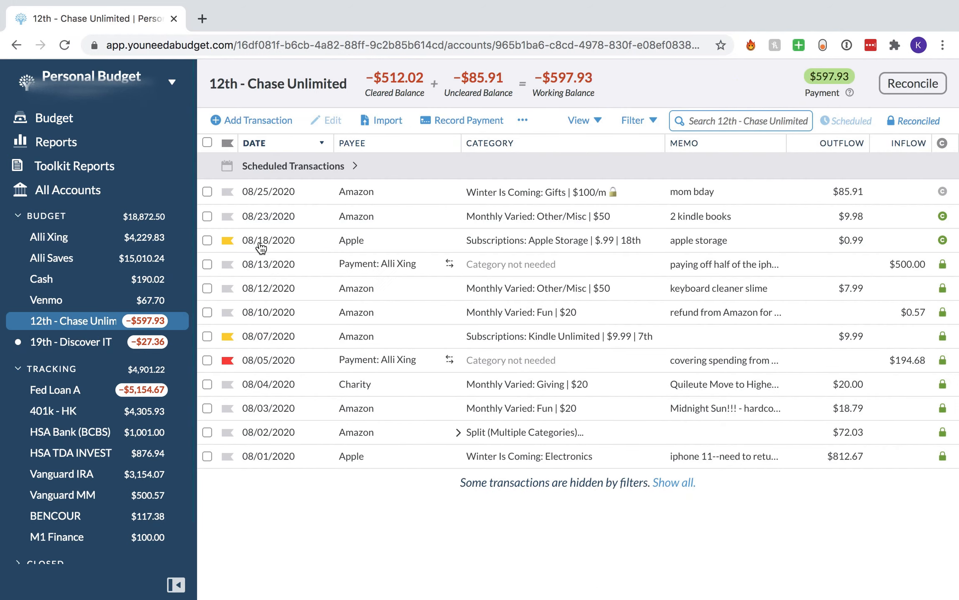
{"action": "left_click", "coordinate": [350, 172]}
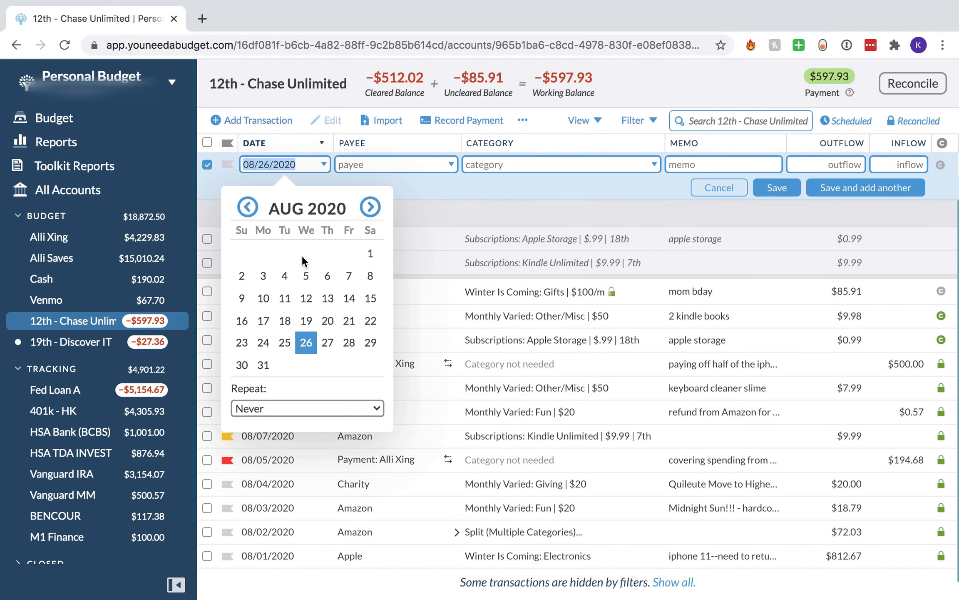
{"action": "left_click", "coordinate": [308, 341]}
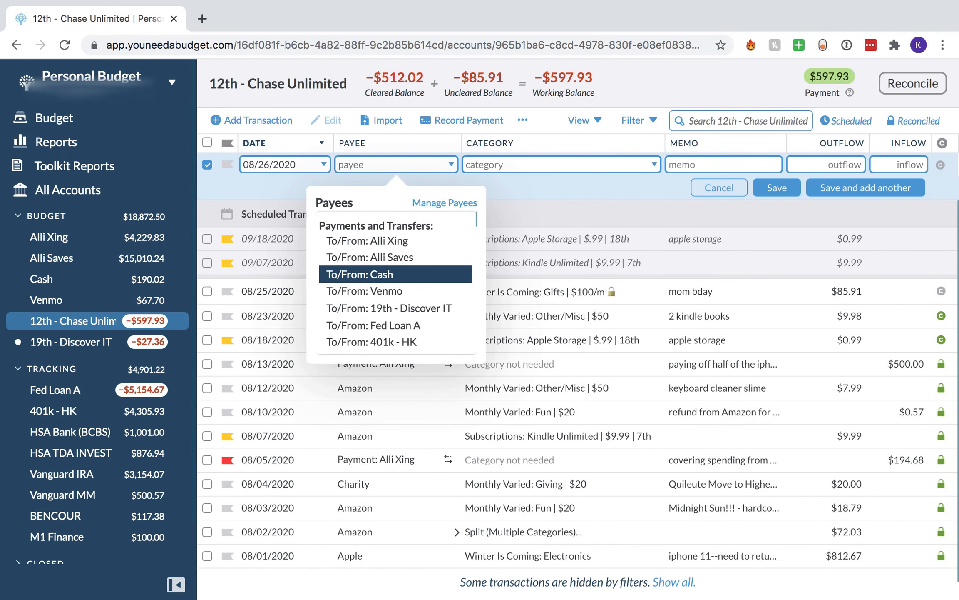
{"action": "type", "text": "Starb"}
{"action": "key", "text": "Tab"}
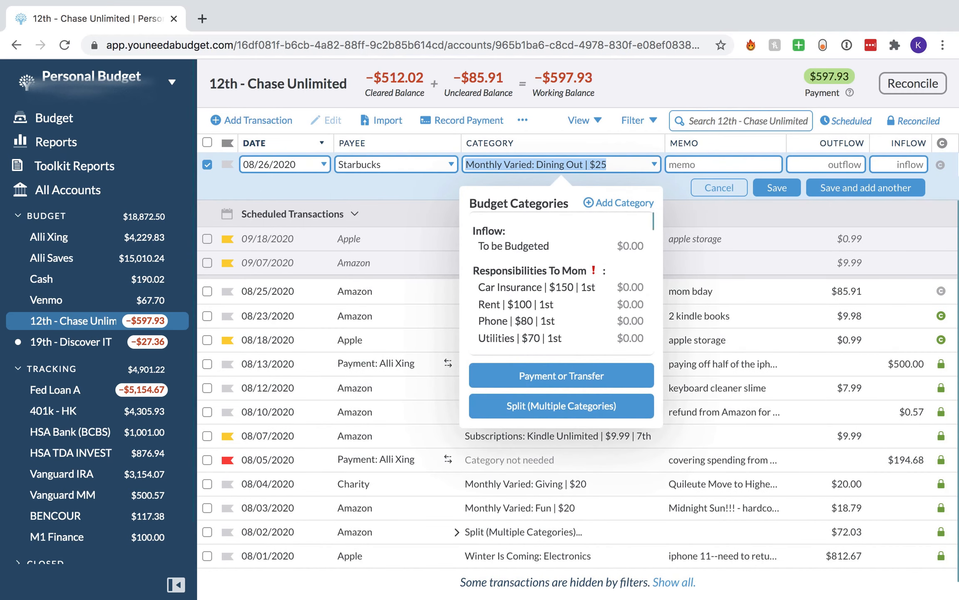
- Keep the Dining Out category, enter the memo "pink drink after going into the office" and an outflow of 5.70, and save the transaction
{"action": "key", "text": "Tab"}
{"action": "type", "text": "p"}
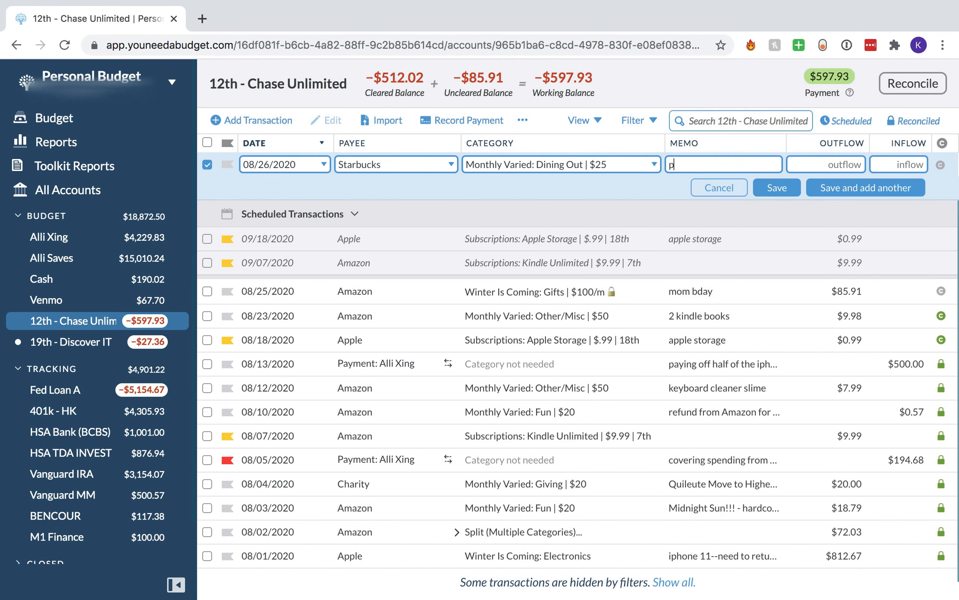
{"action": "type", "text": "ink drink after going into"}
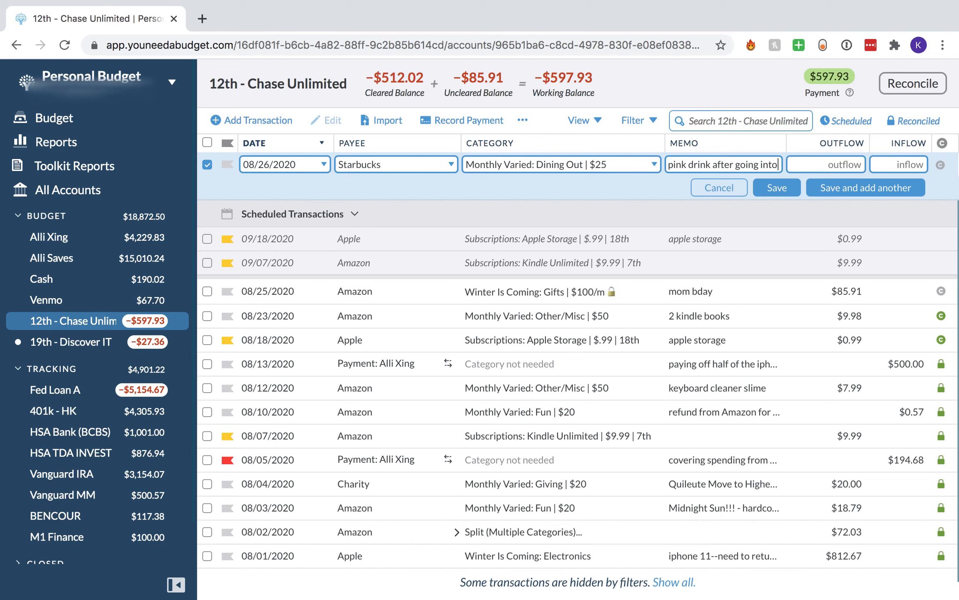
{"action": "type", "text": " the cffice"}
{"action": "key", "text": "Tab"}
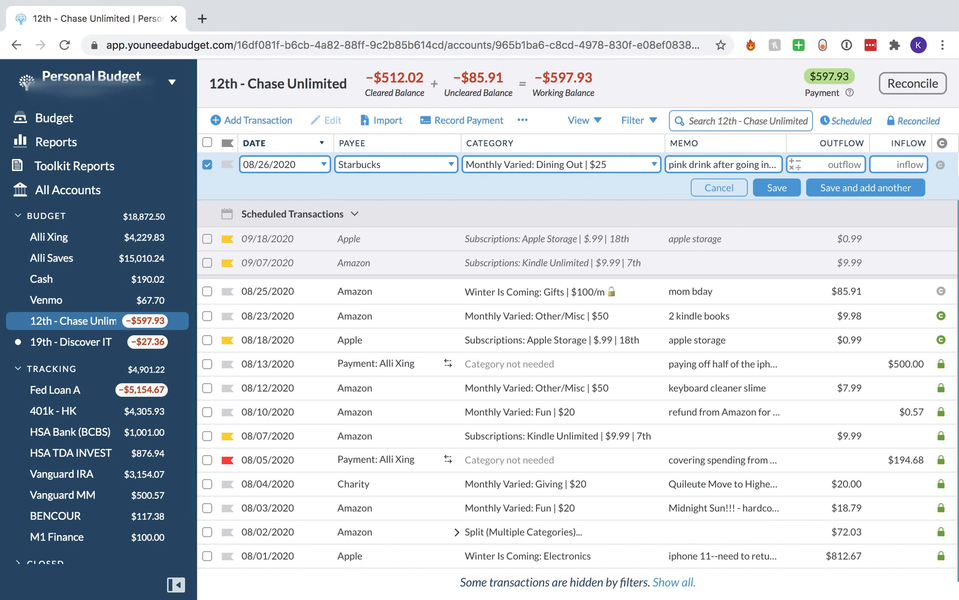
{"action": "type", "text": "5.70"}
{"action": "left_click", "coordinate": [766, 188]}
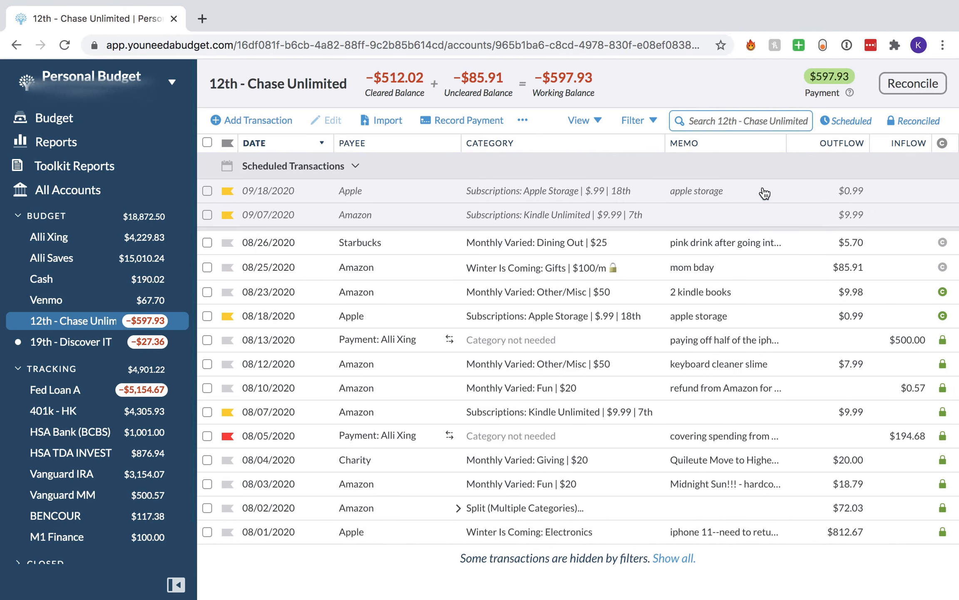
- Start another transaction dated 08/25/2020 with payee Apple and category Winter Is Coming: Electronics
{"action": "left_click", "coordinate": [261, 121]}
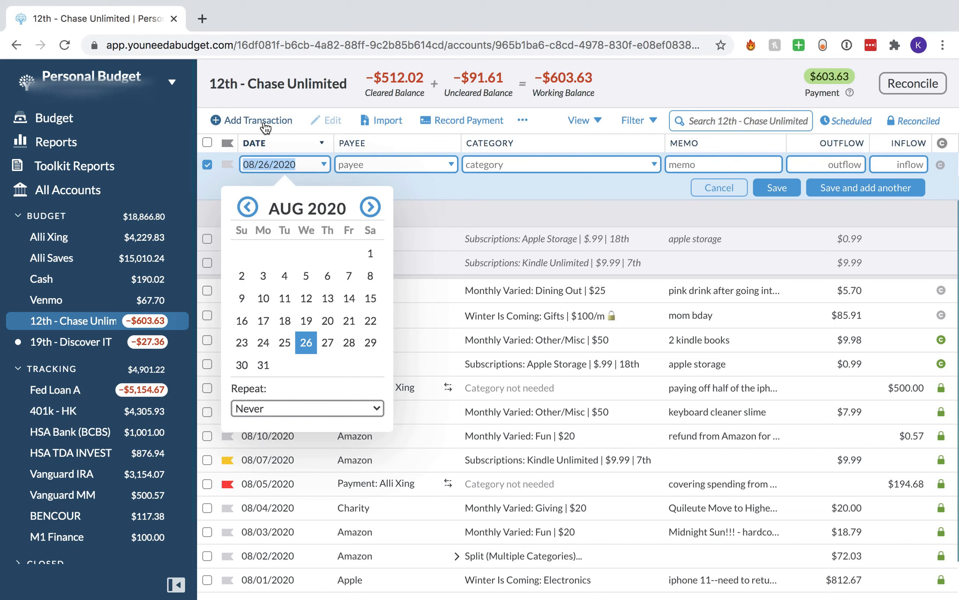
{"action": "left_click", "coordinate": [284, 342]}
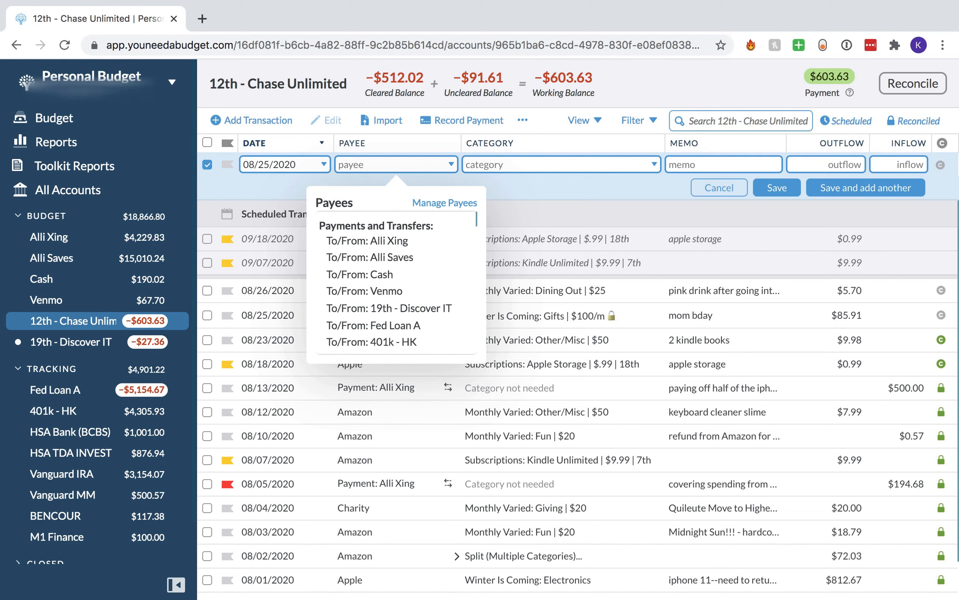
{"action": "type", "text": "Apple"}
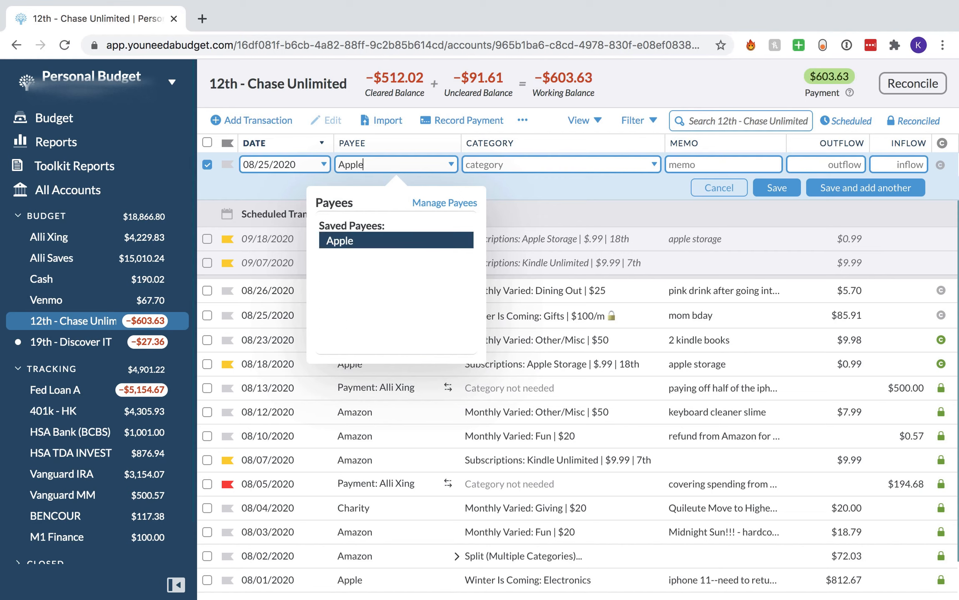
{"action": "key", "text": "Tab"}
{"action": "scroll", "coordinate": [505, 256], "scroll_direction": "down", "scroll_amount": 5}
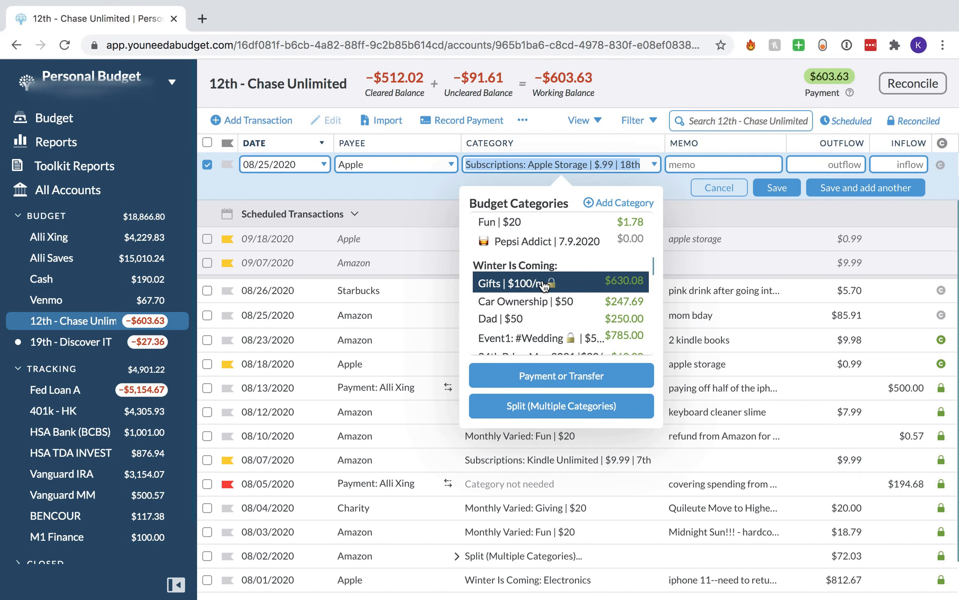
{"action": "scroll", "coordinate": [543, 284], "scroll_direction": "down", "scroll_amount": 3}
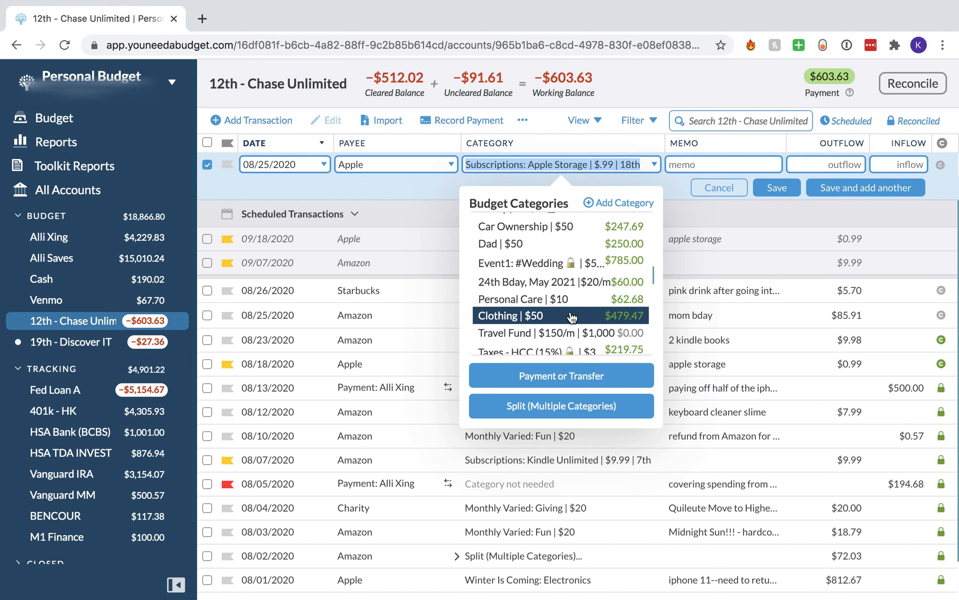
{"action": "scroll", "coordinate": [572, 317], "scroll_direction": "down", "scroll_amount": 3}
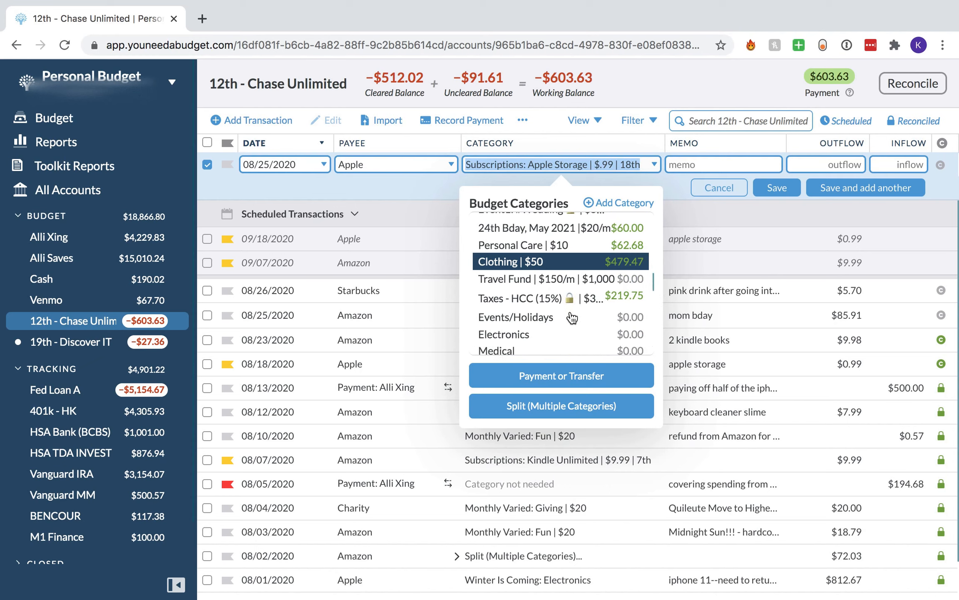
{"action": "scroll", "coordinate": [574, 277], "scroll_direction": "down", "scroll_amount": 2}
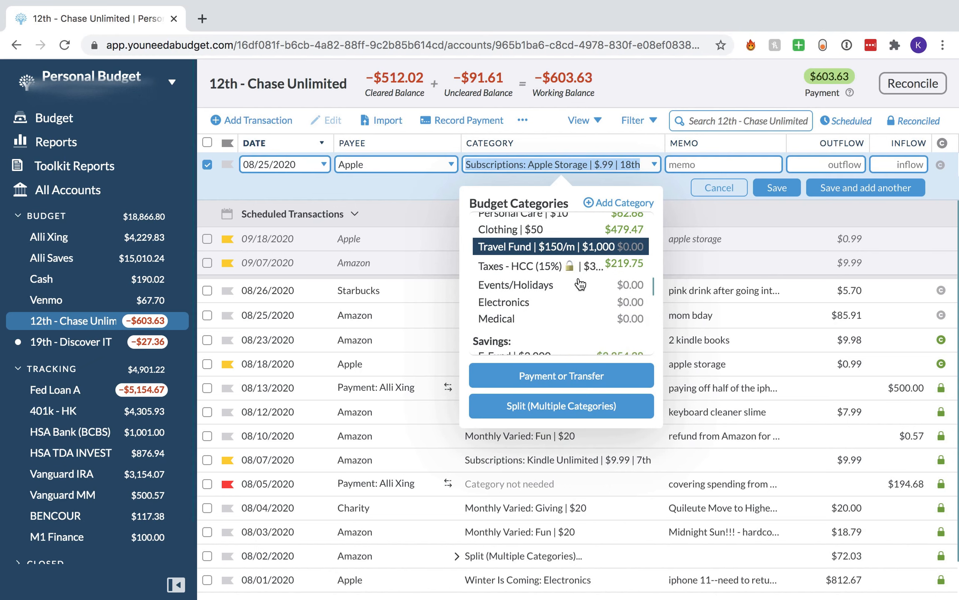
{"action": "left_click", "coordinate": [570, 312]}
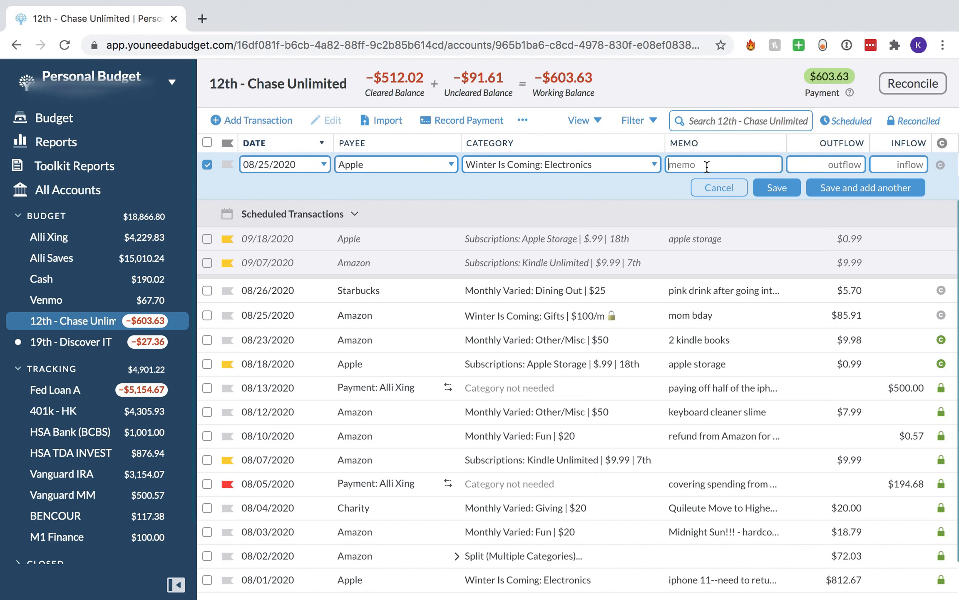
- Enter the memo "trade in credit for iphone 11 (iphone 8)" and an inflow of 119.36, and save the Apple transaction
{"action": "type", "text": "r"}
{"action": "key", "text": "BackSpace"}
{"action": "type", "text": "trade in"}
{"action": "type", "text": " credit for"}
{"action": "type", "text": " ip"}
{"action": "type", "text": "hone 11 ("}
{"action": "type", "text": "iphone 8)"}
{"action": "key", "text": "Tab"}
{"action": "key", "text": "Tab"}
{"action": "type", "text": "1"}
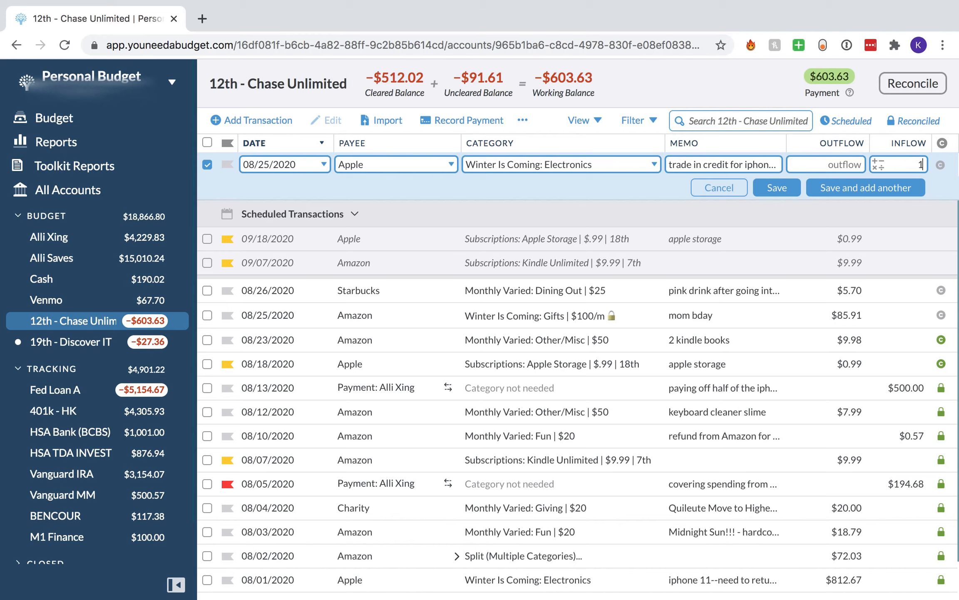
{"action": "type", "text": "19.36"}
{"action": "left_click", "coordinate": [787, 190]}
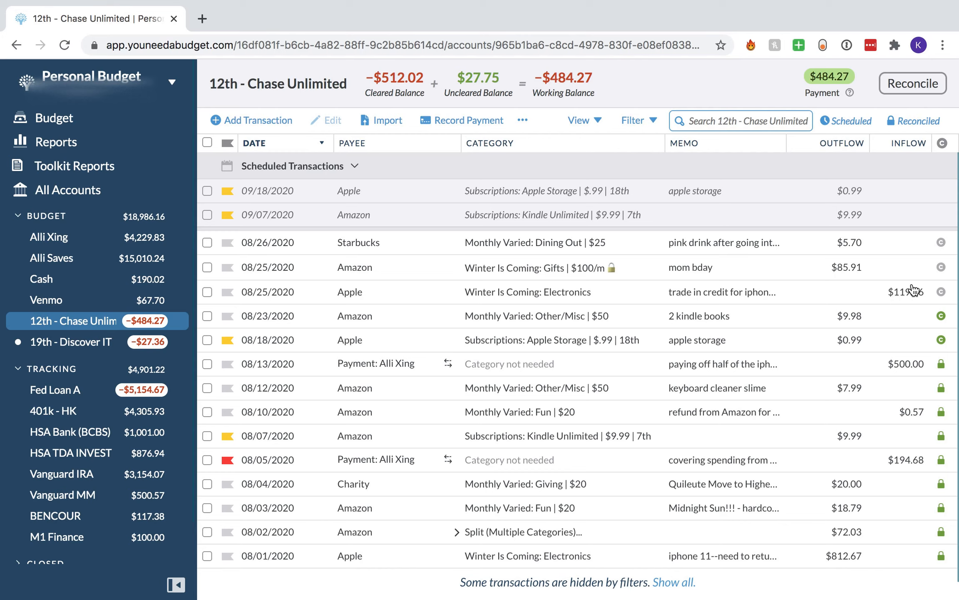
- Mark the Apple trade-in transaction as cleared and reconcile the account, accepting the proposed current balance
{"action": "left_click", "coordinate": [941, 292]}
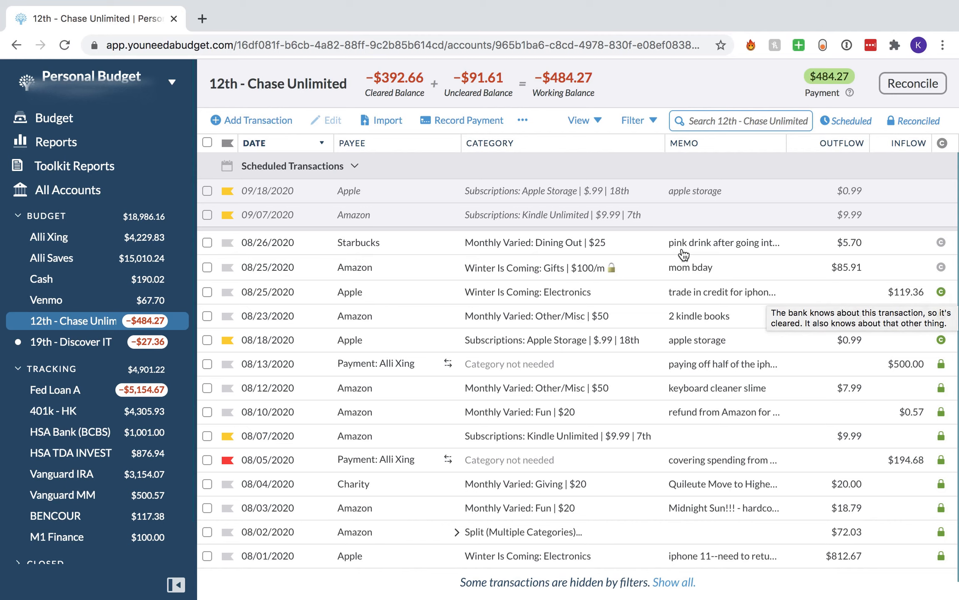
{"action": "left_click", "coordinate": [897, 93]}
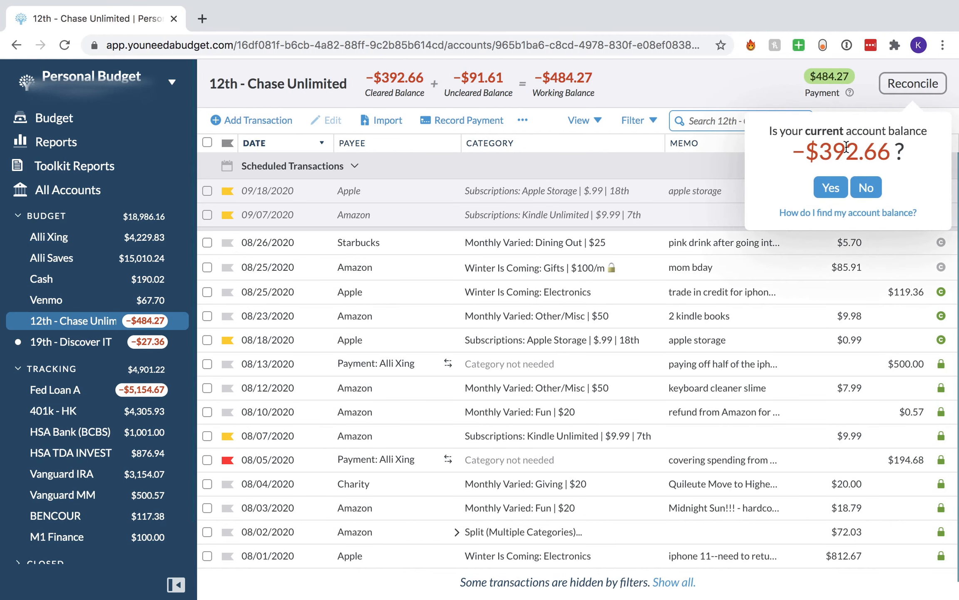
{"action": "left_click", "coordinate": [829, 188]}
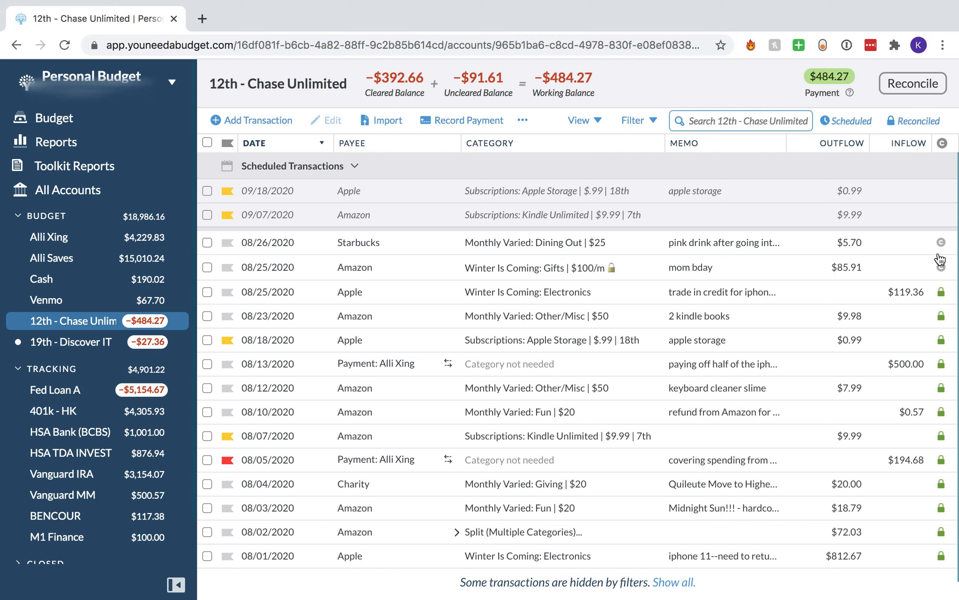
- Return to the August 2020 budget, expand Credit Card Payments and examine the 12th - Chase Unlimited payment category
{"action": "left_click", "coordinate": [97, 119]}
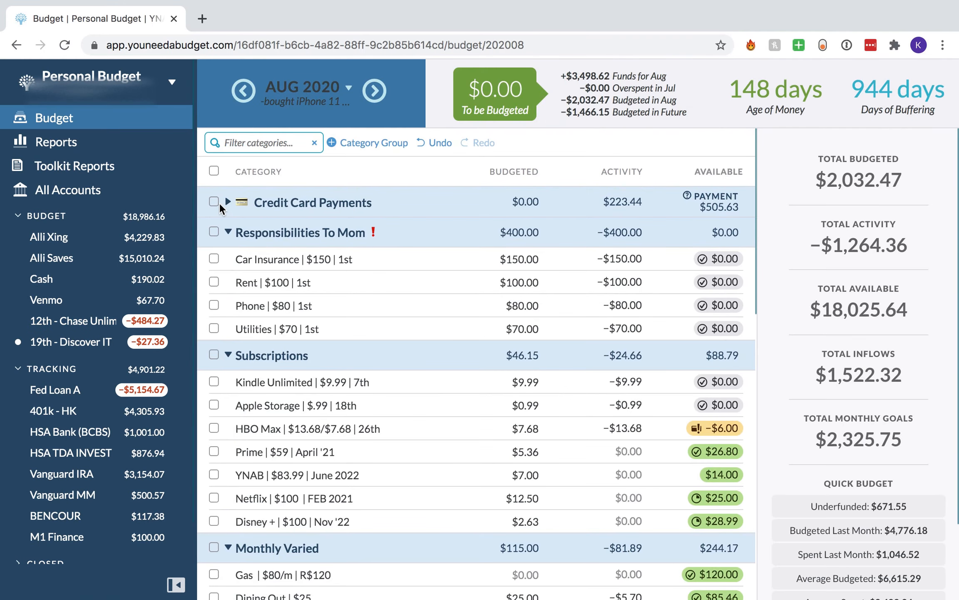
{"action": "left_click", "coordinate": [228, 201]}
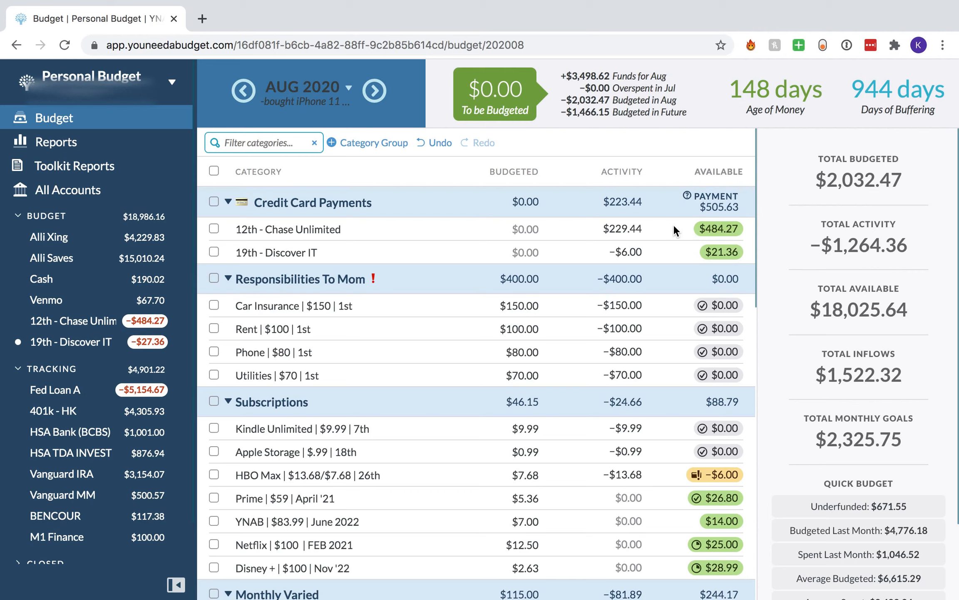
{"action": "left_click", "coordinate": [651, 227]}
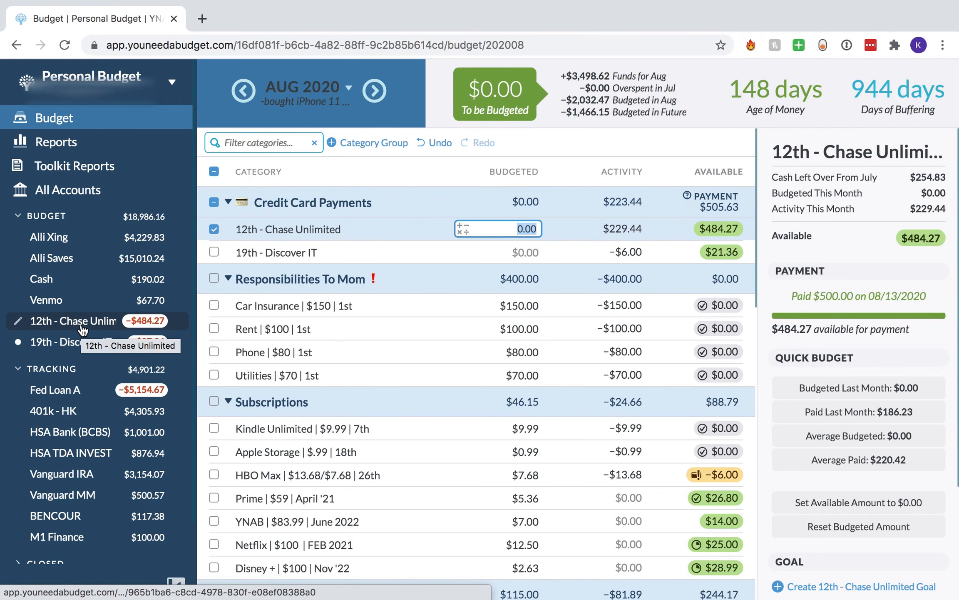
- Review the Electronics category's transactions for August under Winter Is Coming and close the activity list
{"action": "scroll", "coordinate": [451, 334], "scroll_direction": "down", "scroll_amount": 8}
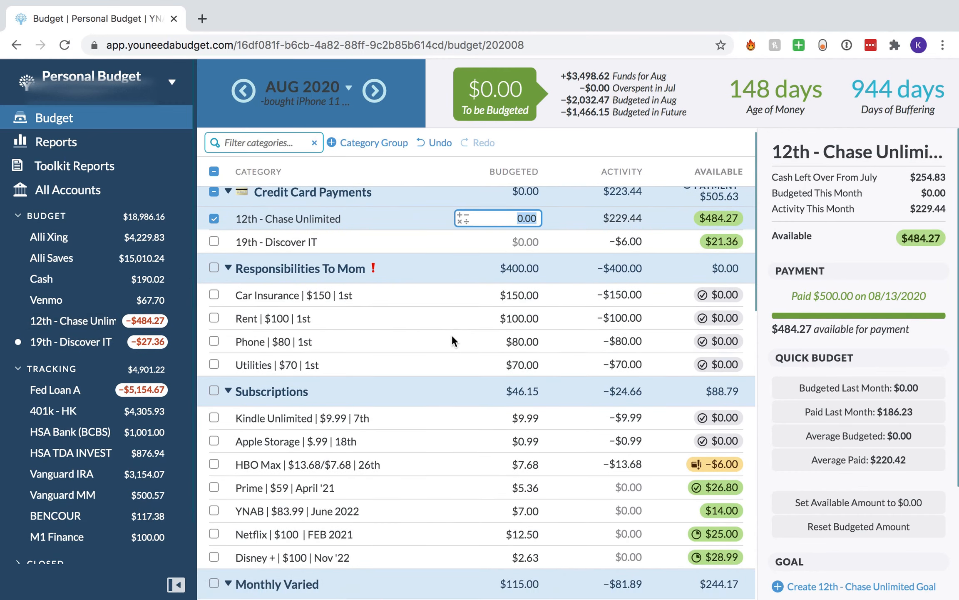
{"action": "scroll", "coordinate": [451, 334], "scroll_direction": "down", "scroll_amount": 6}
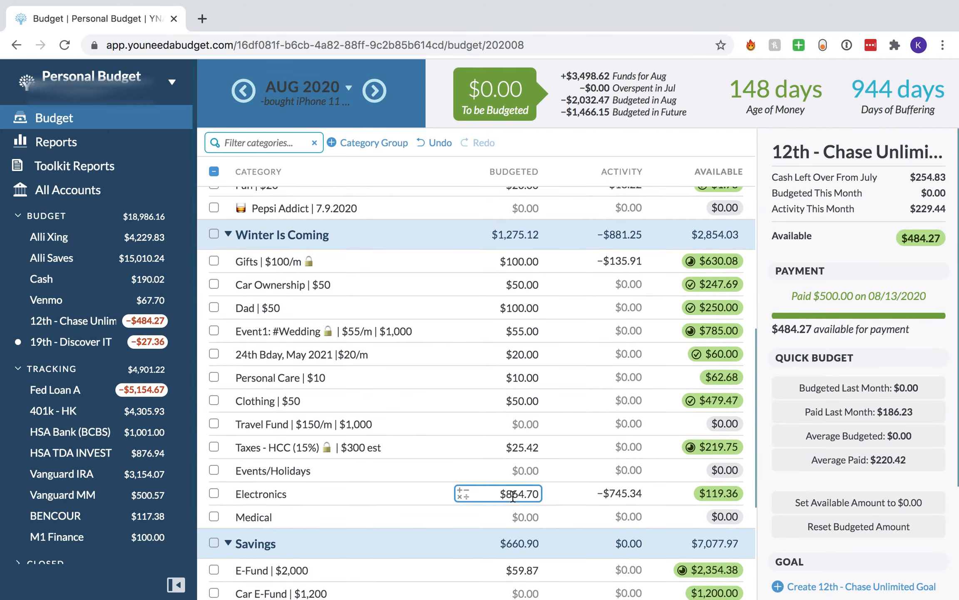
{"action": "left_click", "coordinate": [617, 491]}
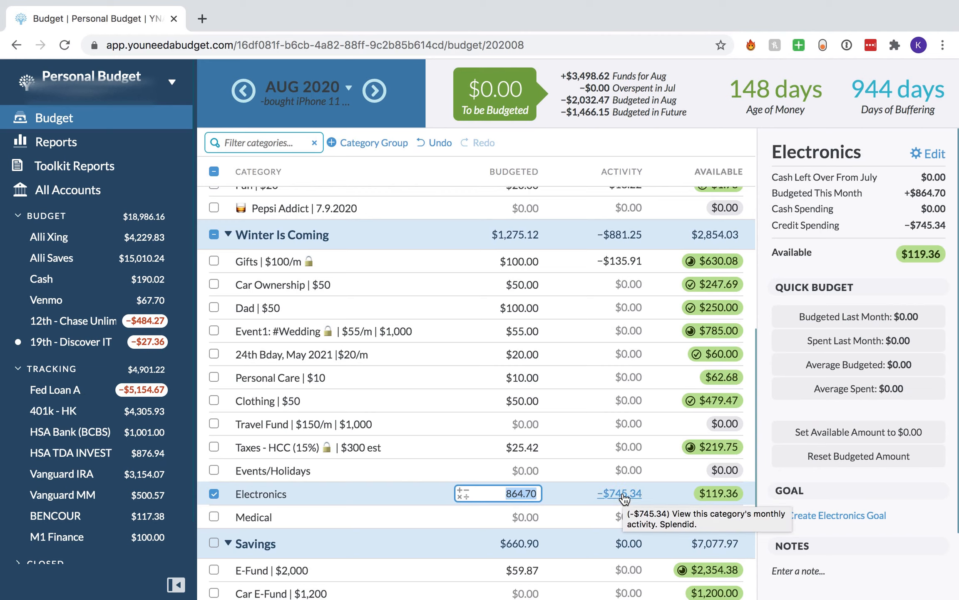
{"action": "left_click", "coordinate": [623, 496]}
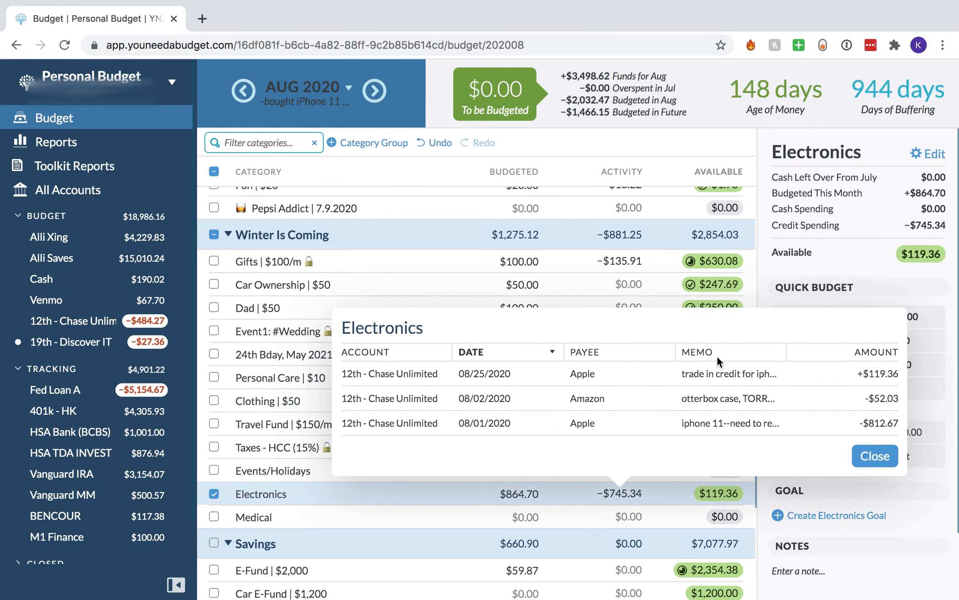
{"action": "left_click", "coordinate": [877, 454]}
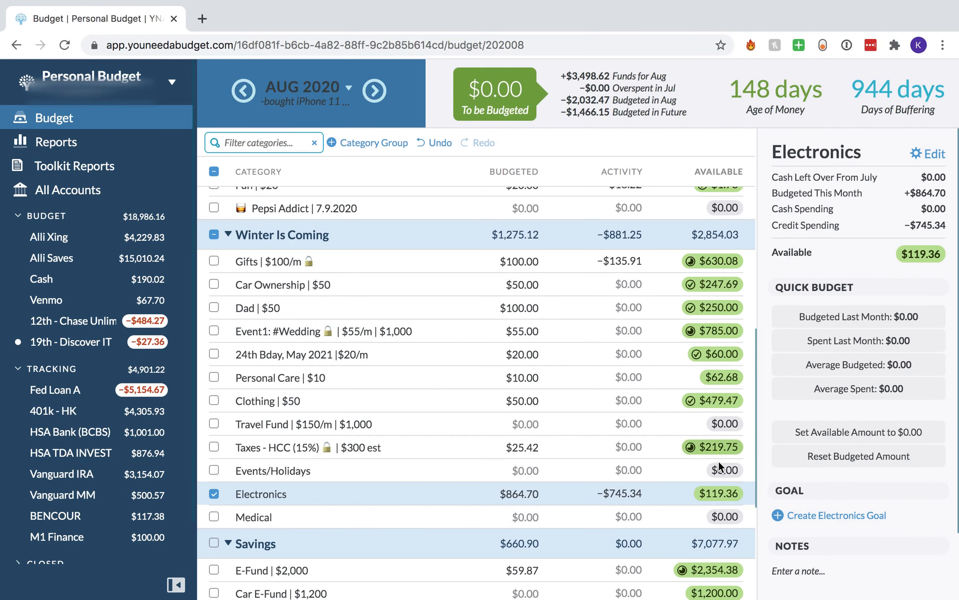
{"action": "left_click", "coordinate": [623, 495]}
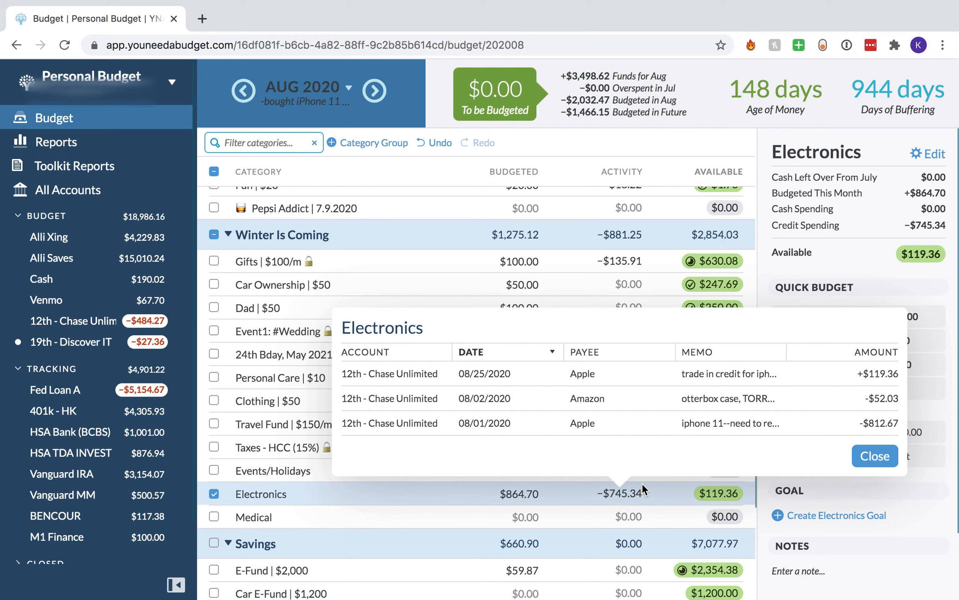
{"action": "left_click", "coordinate": [862, 461]}
- Expand the Wish Farm group, check its iPhone 11 category, and collapse the group again
{"action": "scroll", "coordinate": [484, 455], "scroll_direction": "down", "scroll_amount": 5}
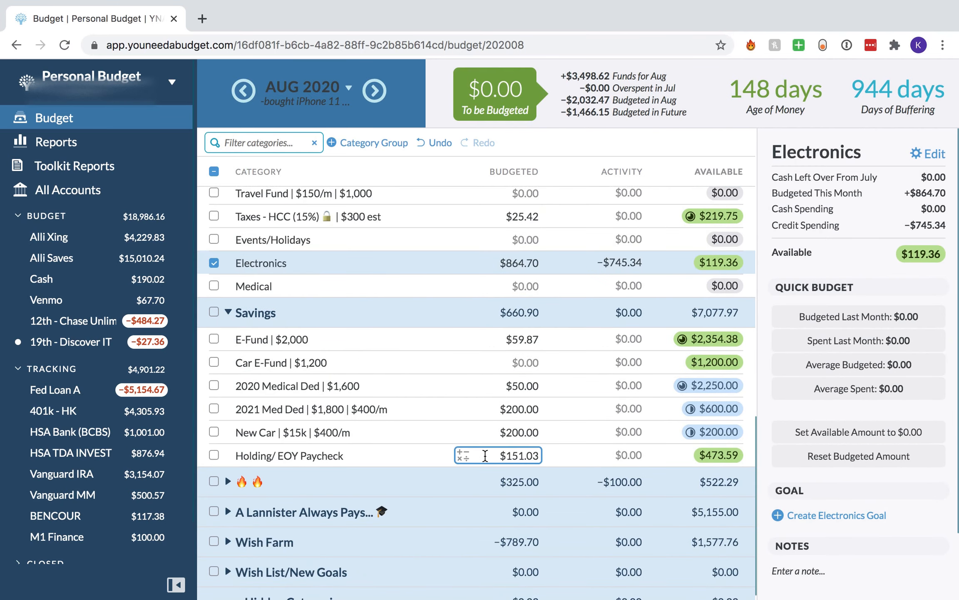
{"action": "left_click", "coordinate": [229, 543]}
{"action": "scroll", "coordinate": [497, 485], "scroll_direction": "down", "scroll_amount": 2}
{"action": "left_click", "coordinate": [519, 534]}
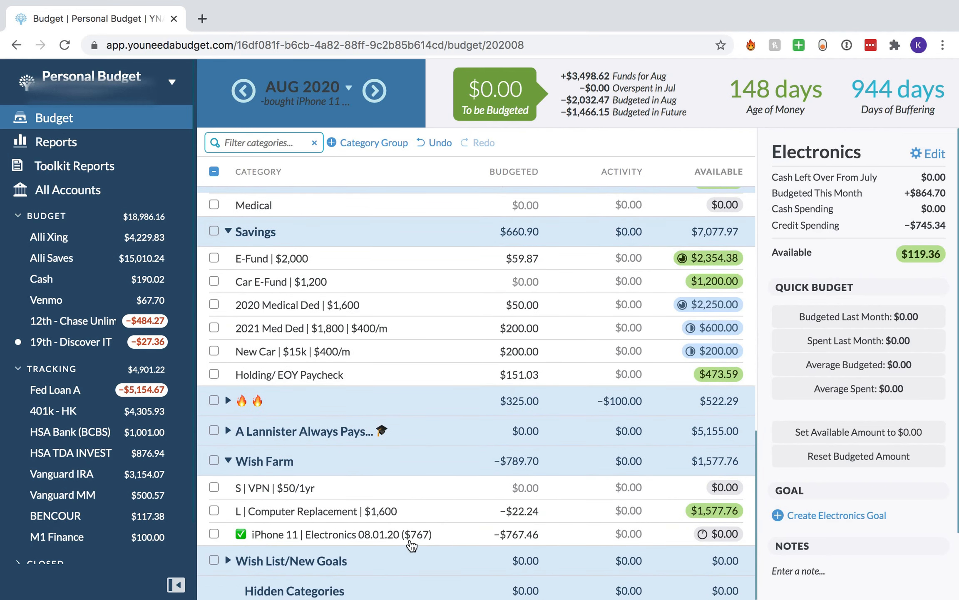
{"action": "left_click", "coordinate": [228, 460]}
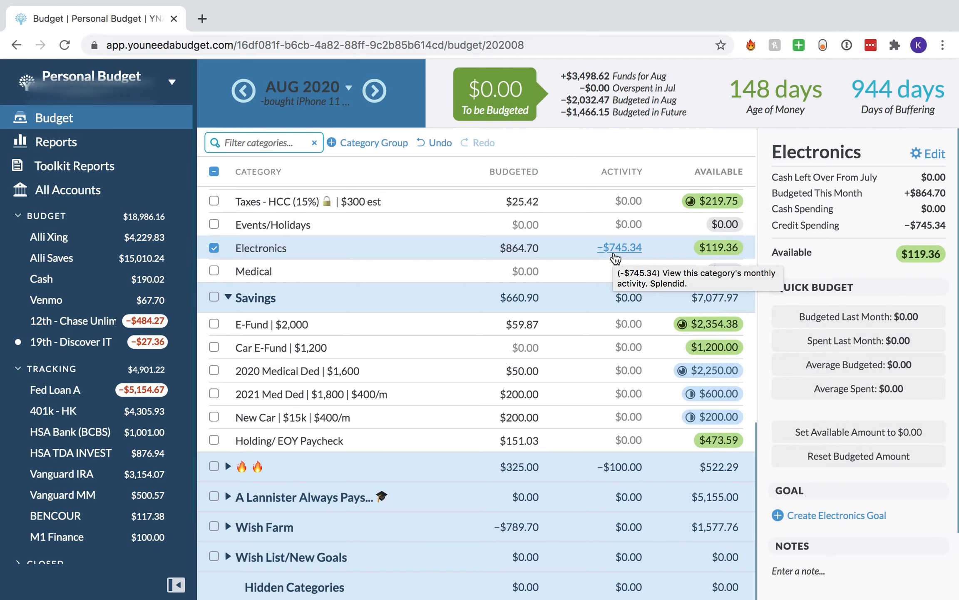
{"action": "left_click", "coordinate": [729, 248]}
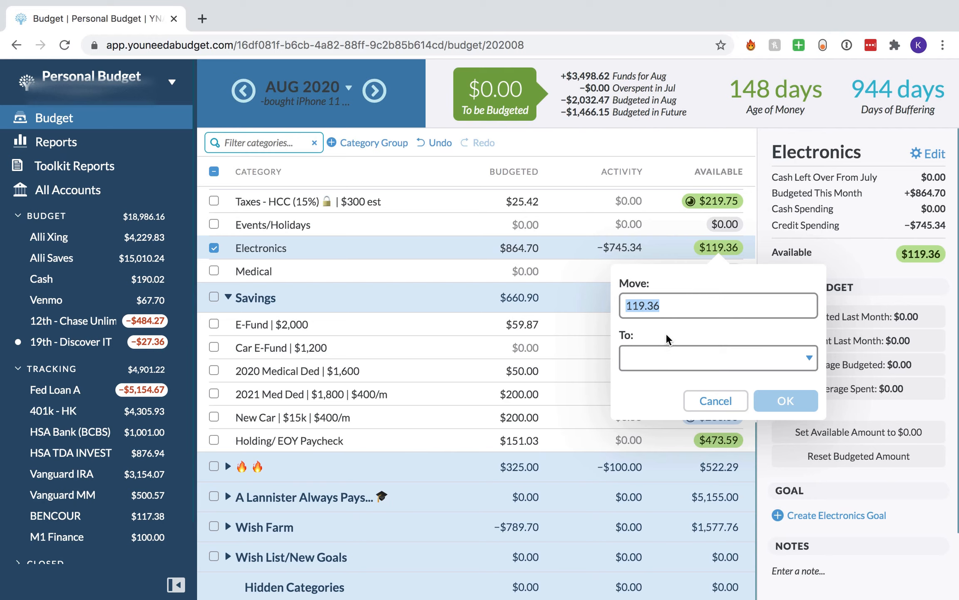
{"action": "left_click", "coordinate": [656, 360]}
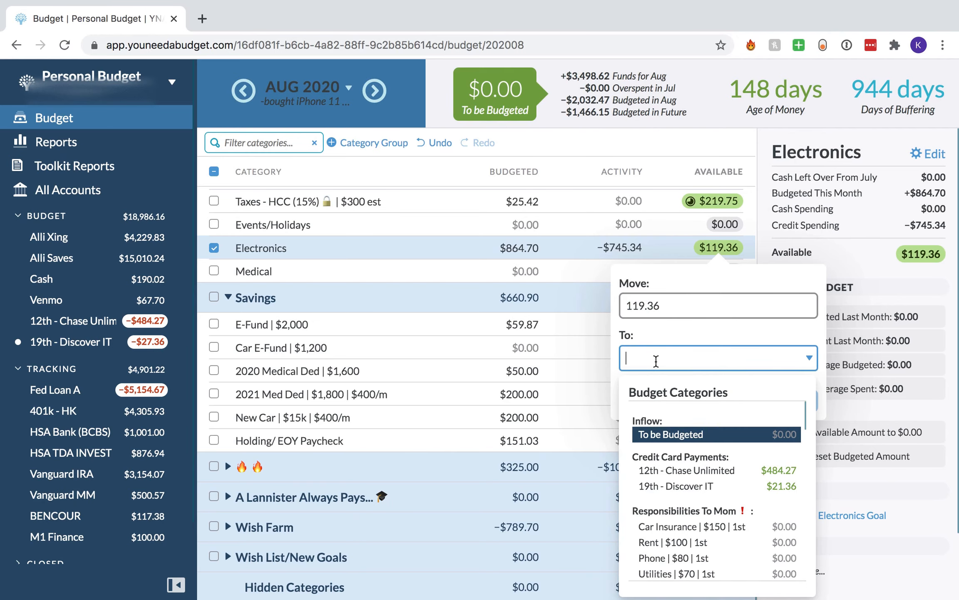
{"action": "type", "text": "new"}
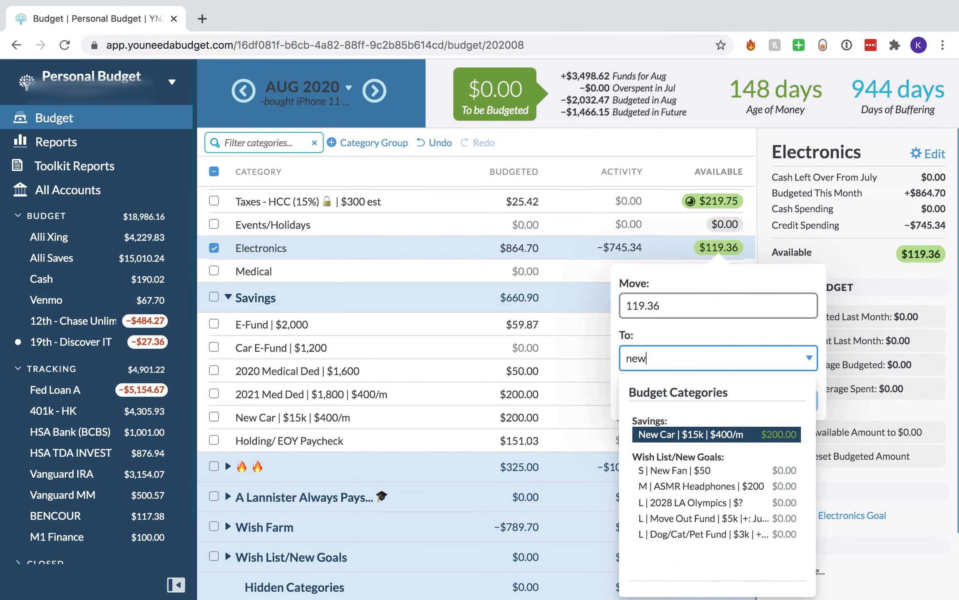
{"action": "key", "text": "BackSpace"}
{"action": "key", "text": "BackSpace"}
{"action": "key", "text": "BackSpace"}
{"action": "type", "text": "compu"}
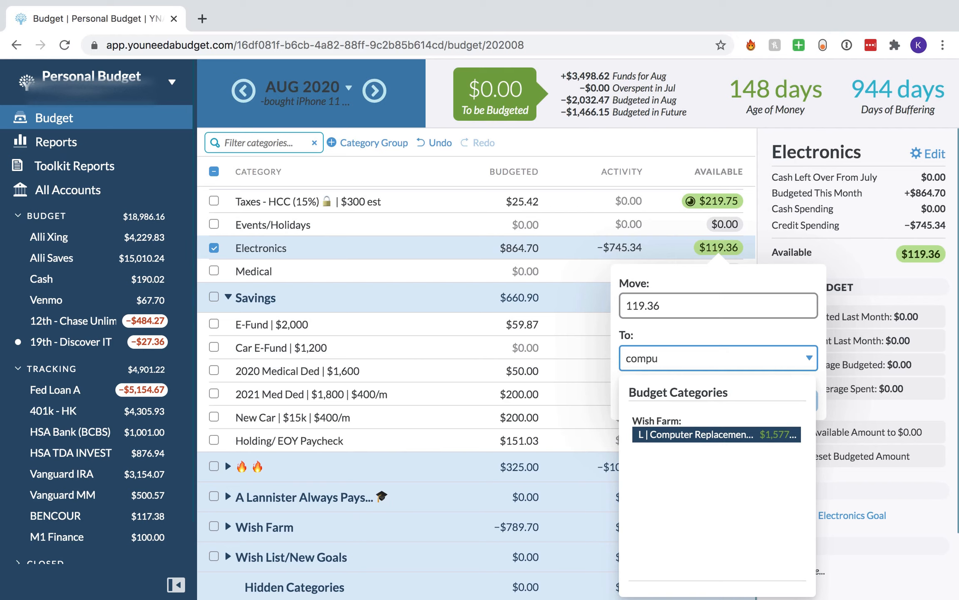
{"action": "key", "text": "Return"}
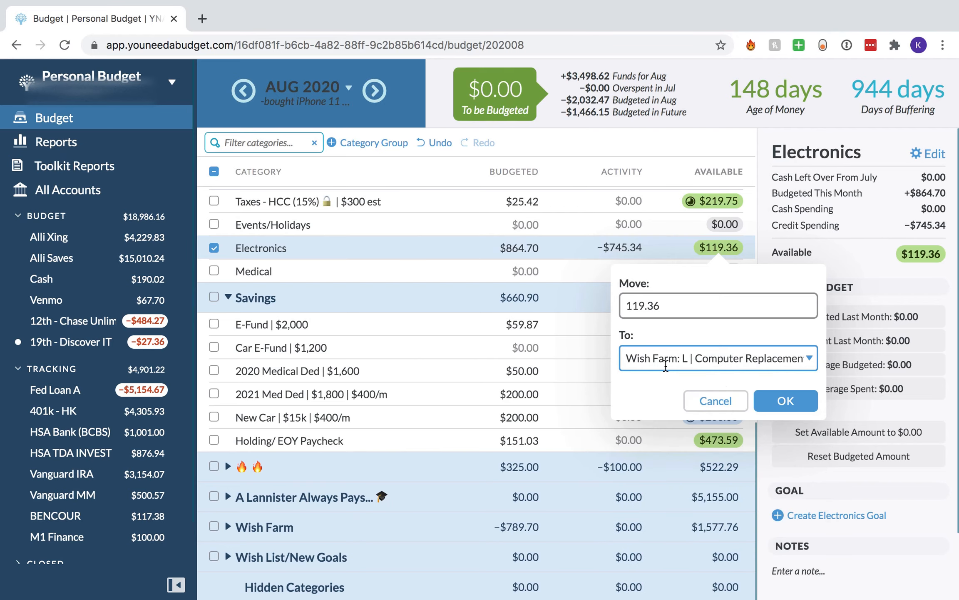
{"action": "left_click", "coordinate": [227, 526]}
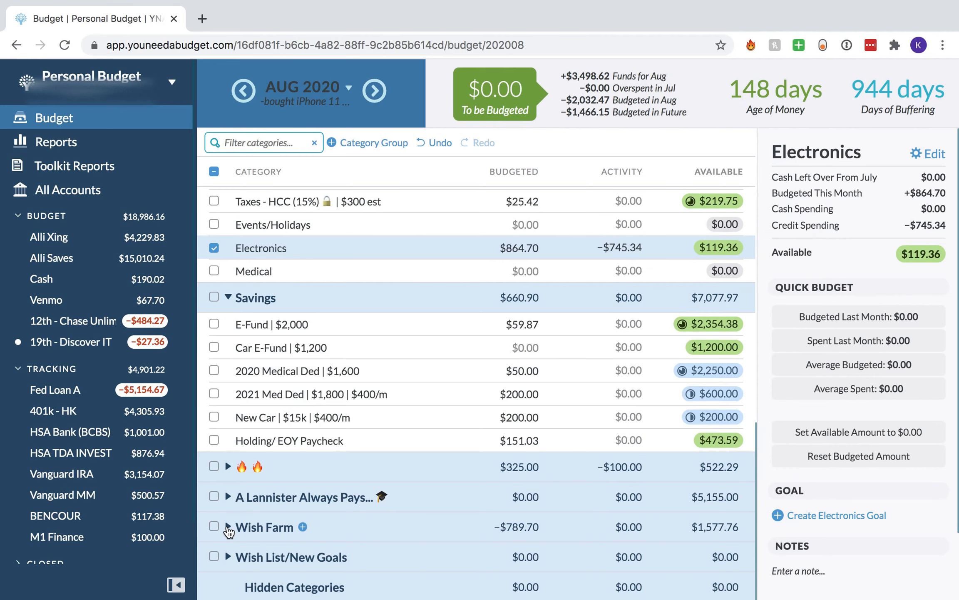
- Expand the Wish Farm group and move 119.36 from Electronics to its Computer Replacement category
{"action": "left_click", "coordinate": [228, 527]}
{"action": "scroll", "coordinate": [572, 358], "scroll_direction": "down", "scroll_amount": 1}
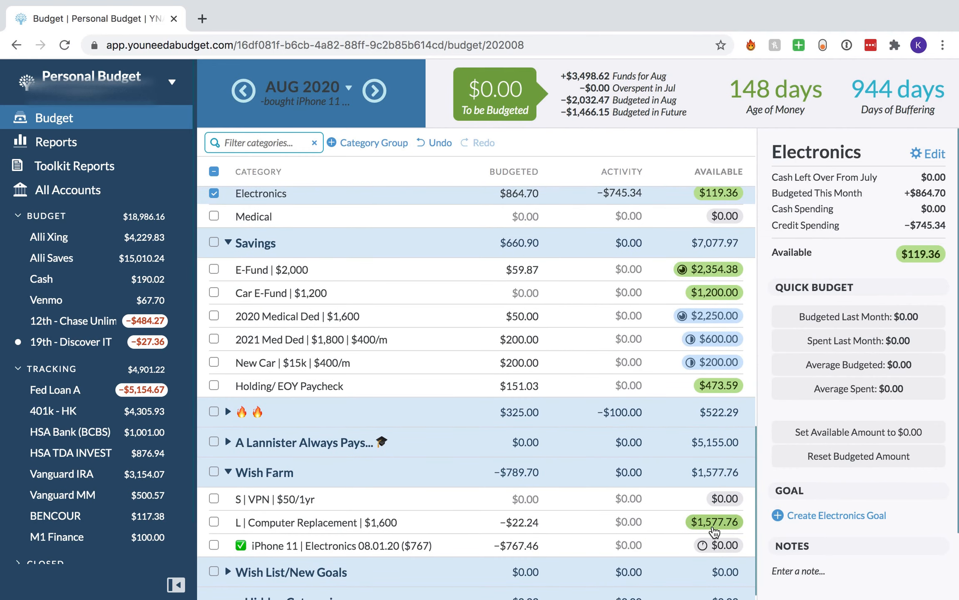
{"action": "scroll", "coordinate": [665, 431], "scroll_direction": "up", "scroll_amount": 1}
{"action": "left_click", "coordinate": [718, 206]}
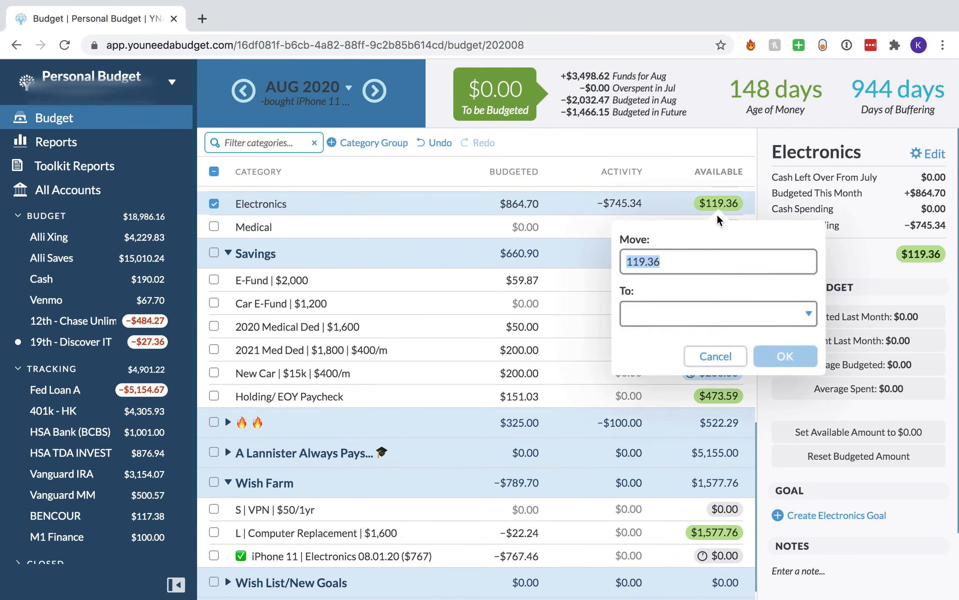
{"action": "left_click", "coordinate": [715, 317]}
{"action": "type", "text": "computer"}
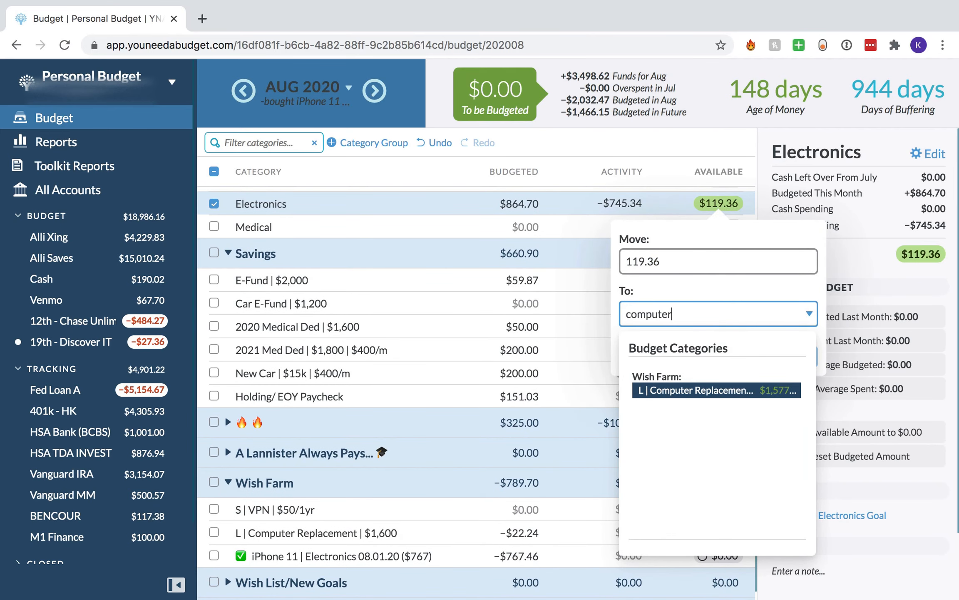
{"action": "key", "text": "Return"}
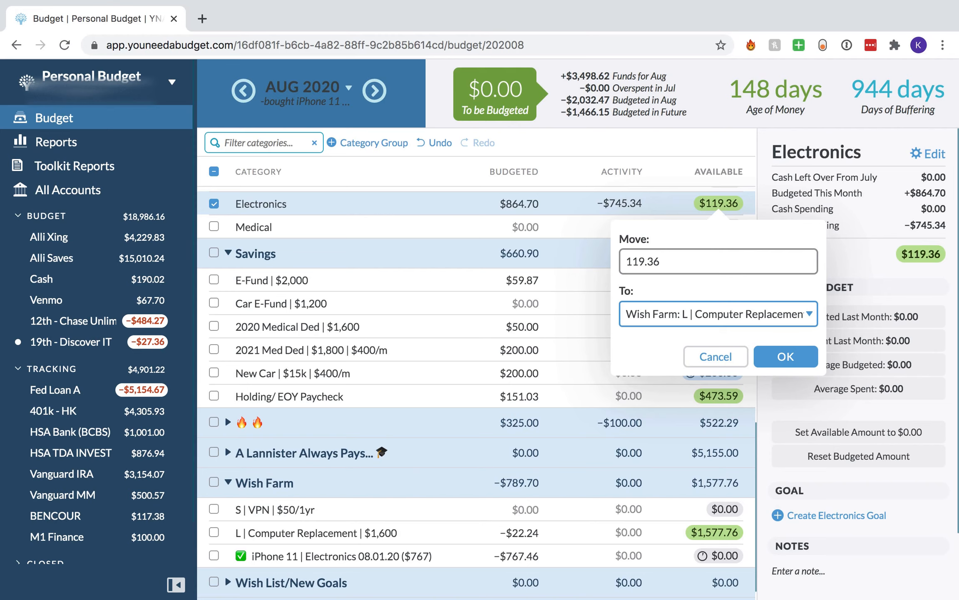
{"action": "left_click", "coordinate": [786, 357]}
- Review the Computer Replacement category's budget details and note under Wish Farm, deselect it, and collapse the group
{"action": "scroll", "coordinate": [635, 342], "scroll_direction": "down", "scroll_amount": 1}
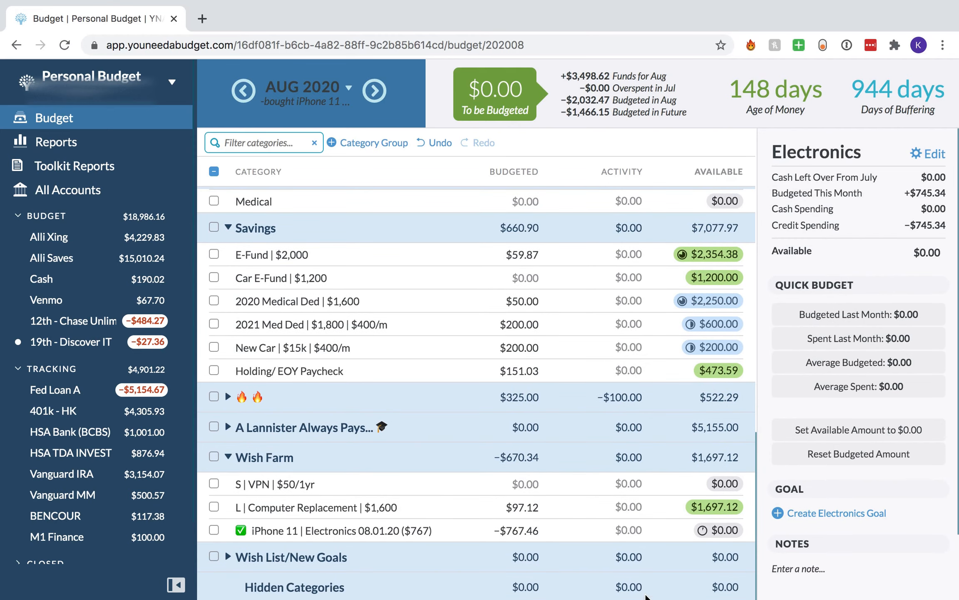
{"action": "left_click", "coordinate": [663, 509]}
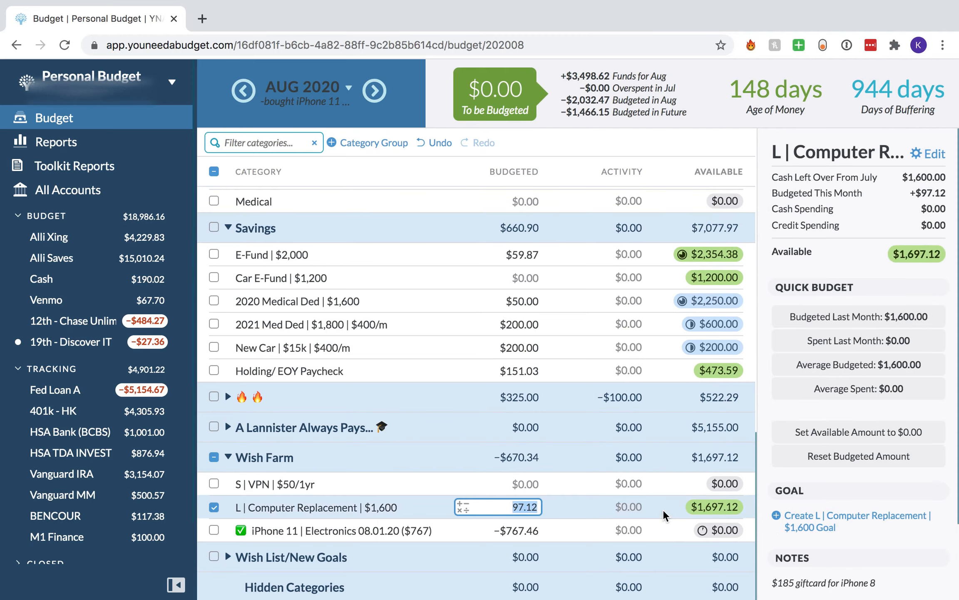
{"action": "scroll", "coordinate": [818, 504], "scroll_direction": "down", "scroll_amount": 2}
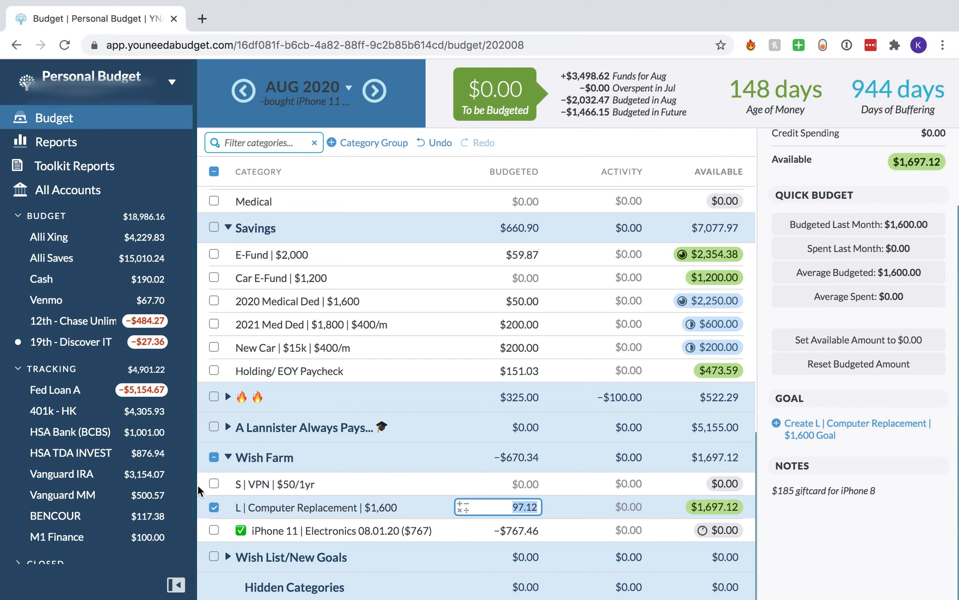
{"action": "left_click", "coordinate": [213, 506]}
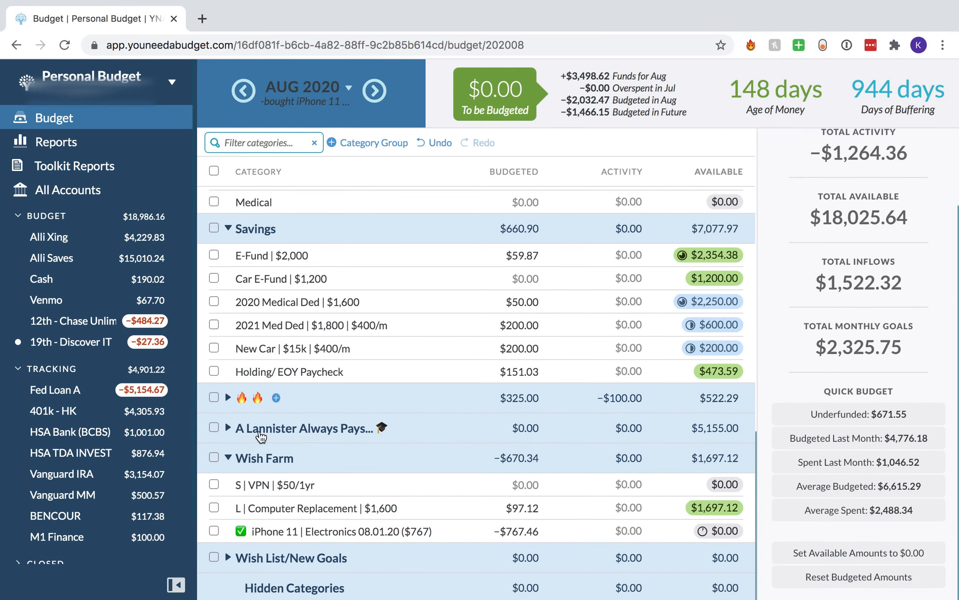
{"action": "left_click", "coordinate": [233, 454]}
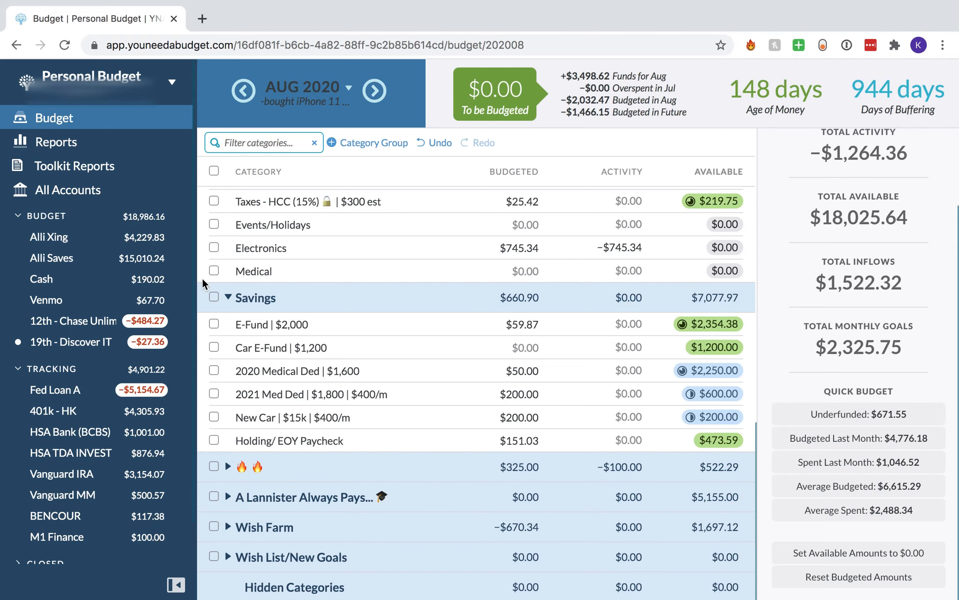
{"action": "scroll", "coordinate": [312, 316], "scroll_direction": "up", "scroll_amount": 2}
{"action": "left_click", "coordinate": [83, 237]}
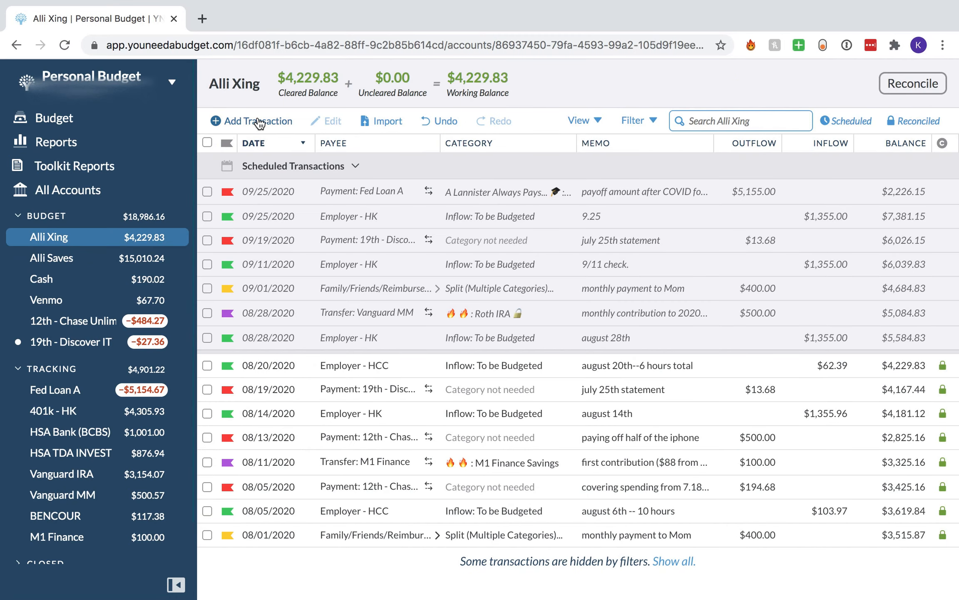
{"action": "left_click", "coordinate": [207, 365]}
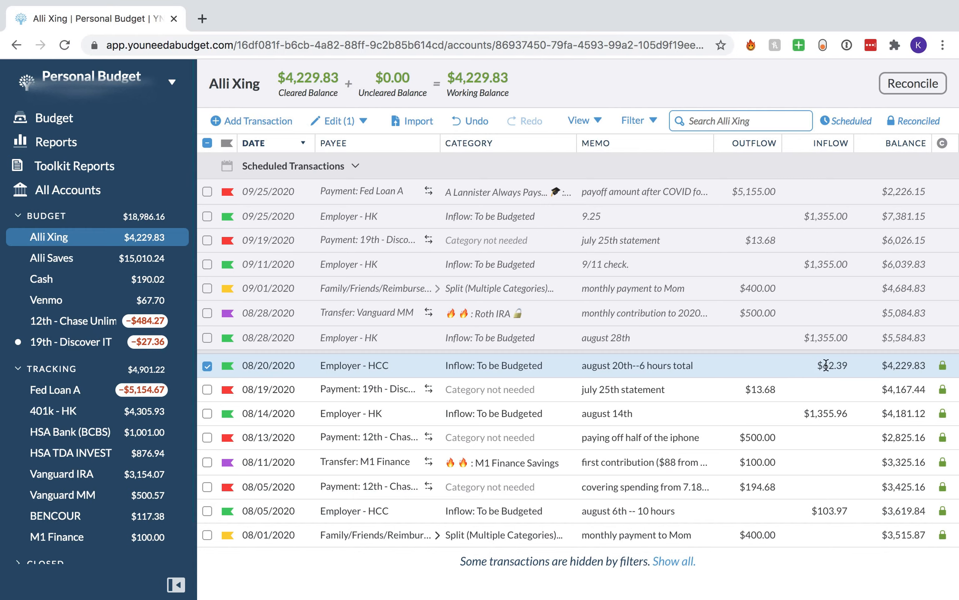
- Return to the August 2020 budget and examine the Taxes - HCC (15%) category under Winter Is Coming
{"action": "left_click", "coordinate": [67, 123]}
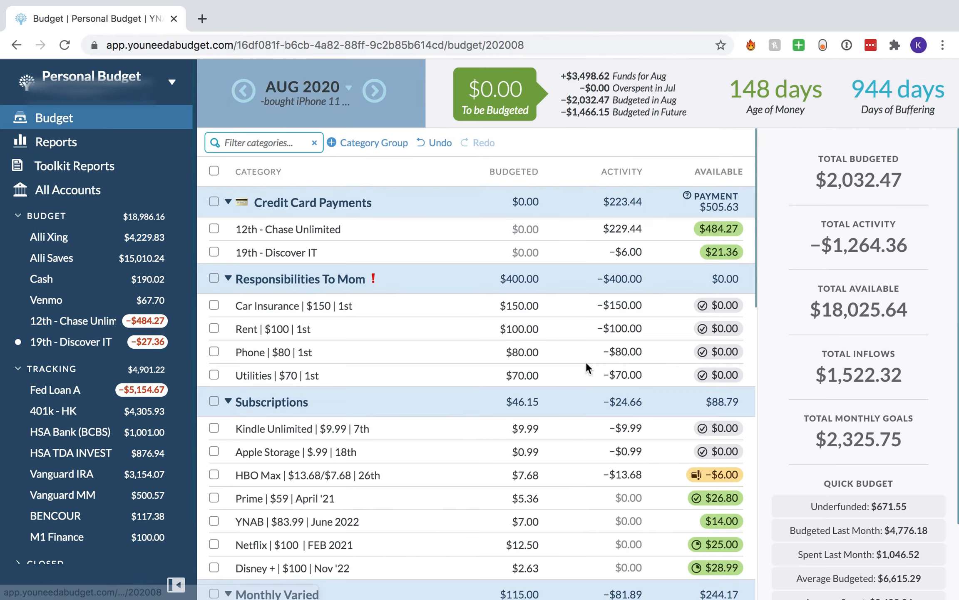
{"action": "scroll", "coordinate": [586, 365], "scroll_direction": "down", "scroll_amount": 10}
{"action": "left_click", "coordinate": [436, 418]}
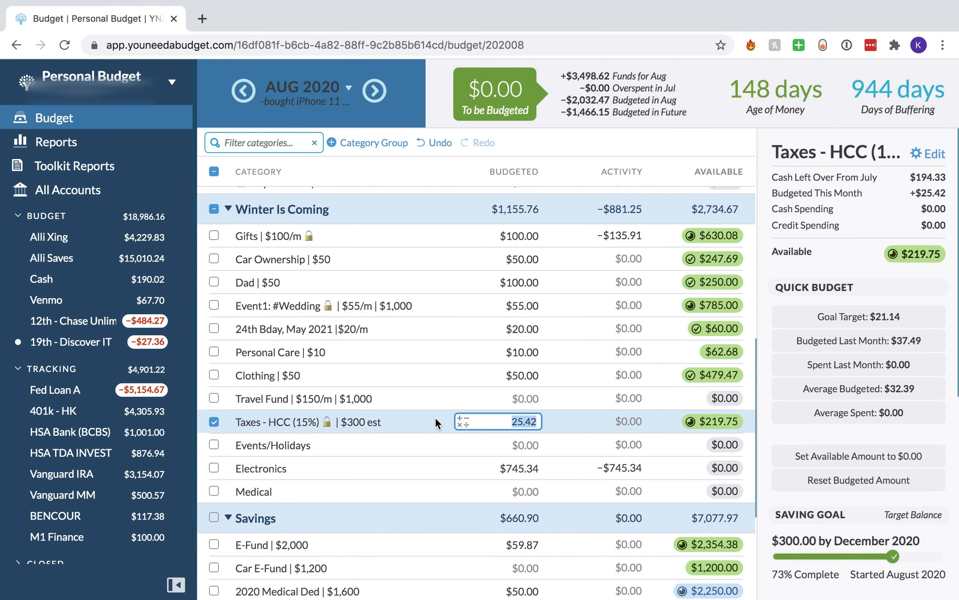
{"action": "scroll", "coordinate": [435, 417], "scroll_direction": "down", "scroll_amount": 3}
{"action": "scroll", "coordinate": [435, 416], "scroll_direction": "up", "scroll_amount": 5}
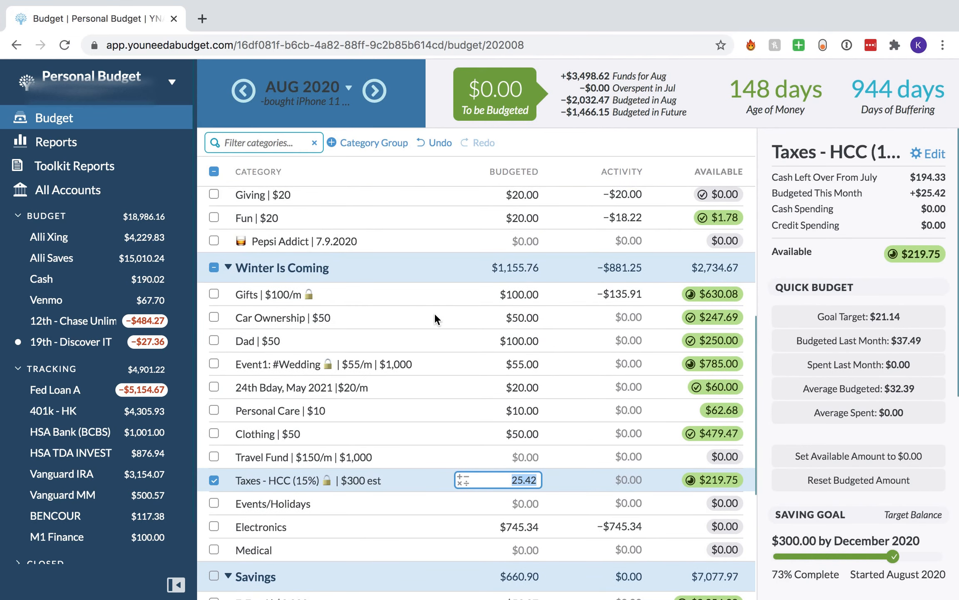
- Check the Dad category under Winter Is Coming and the Holding/ EOY Paycheck category under Savings, clearing the selection each time
{"action": "left_click", "coordinate": [433, 345]}
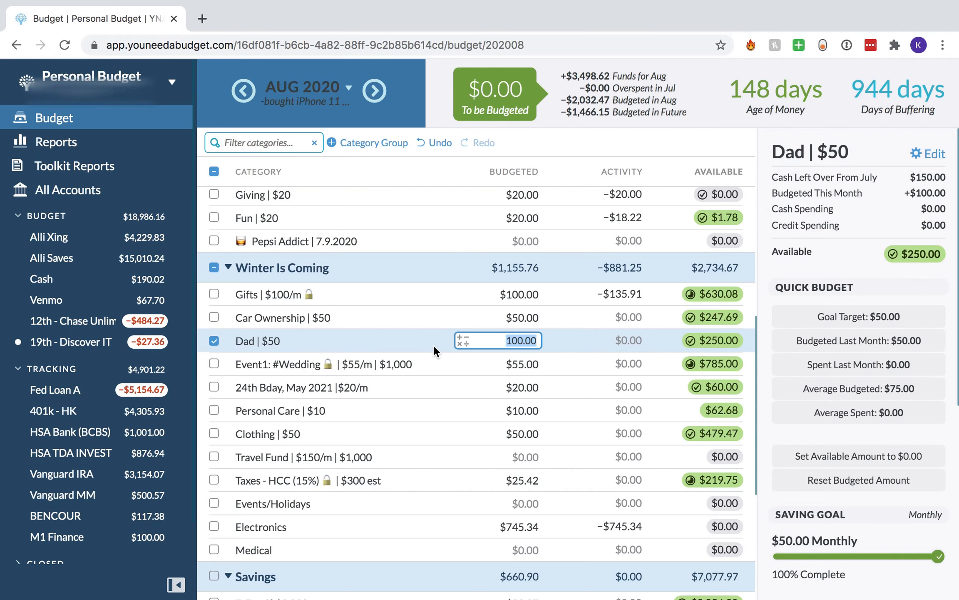
{"action": "left_click", "coordinate": [209, 340]}
{"action": "scroll", "coordinate": [355, 341], "scroll_direction": "down", "scroll_amount": 6}
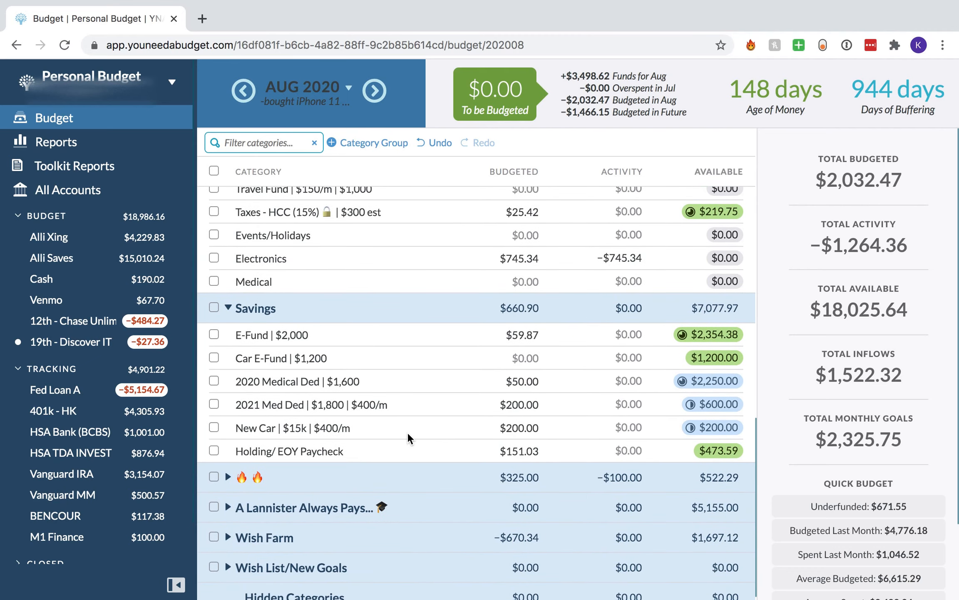
{"action": "left_click", "coordinate": [377, 455]}
{"action": "left_click", "coordinate": [208, 453]}
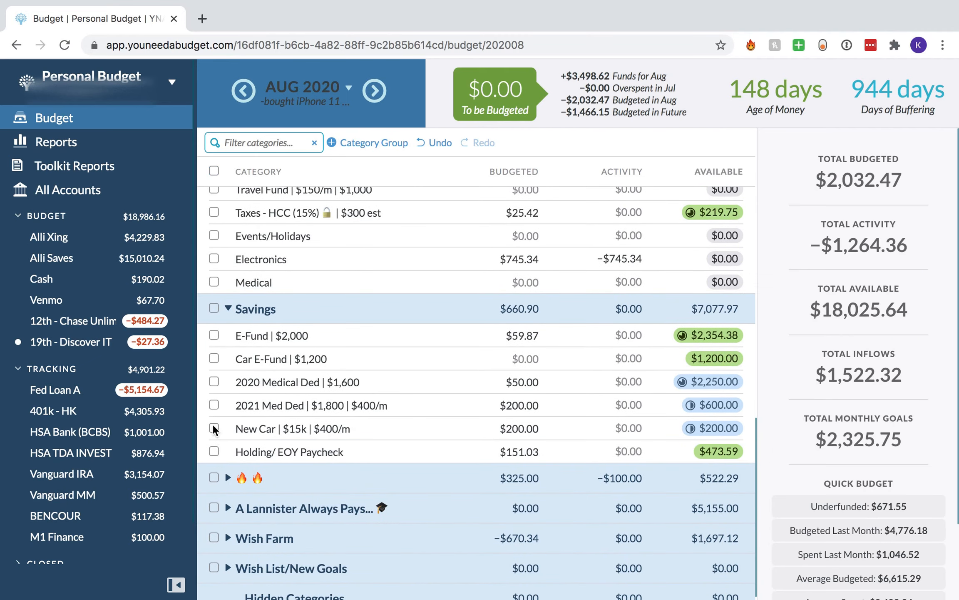
{"action": "left_click", "coordinate": [136, 236]}
{"action": "left_click", "coordinate": [253, 122]}
{"action": "left_click", "coordinate": [306, 349]}
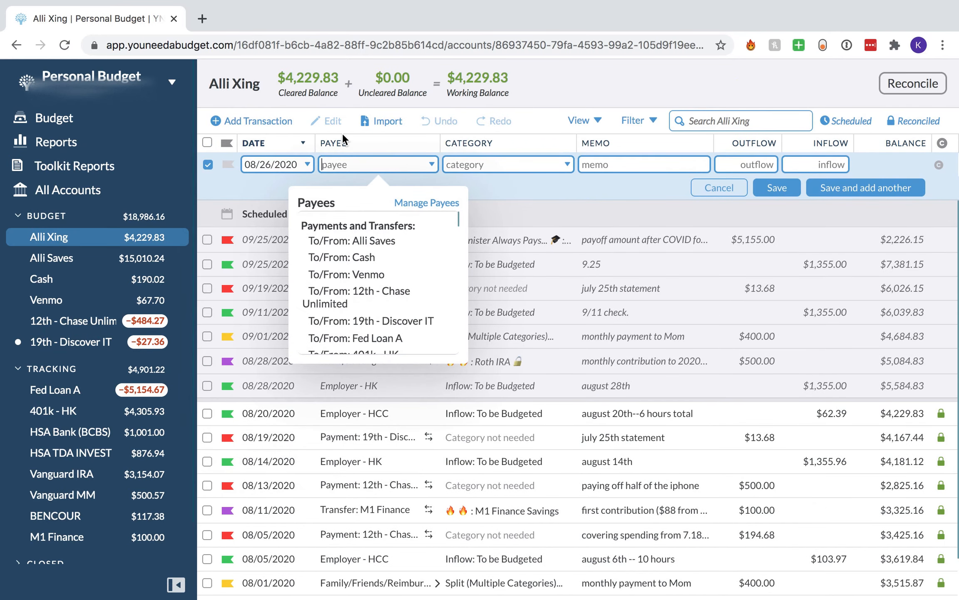
{"action": "type", "text": "Famil"}
{"action": "key", "text": "Tab"}
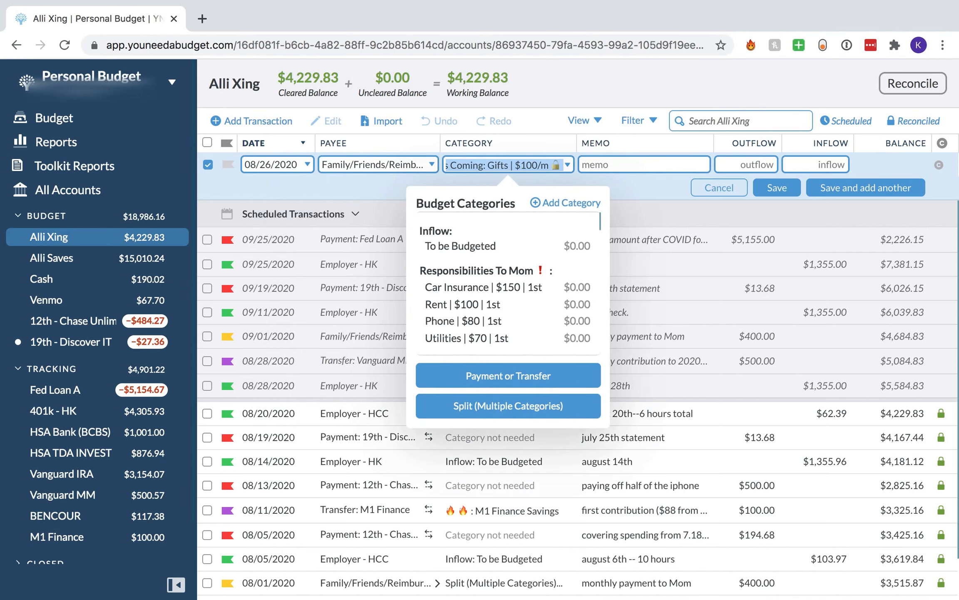
{"action": "type", "text": "hbo"}
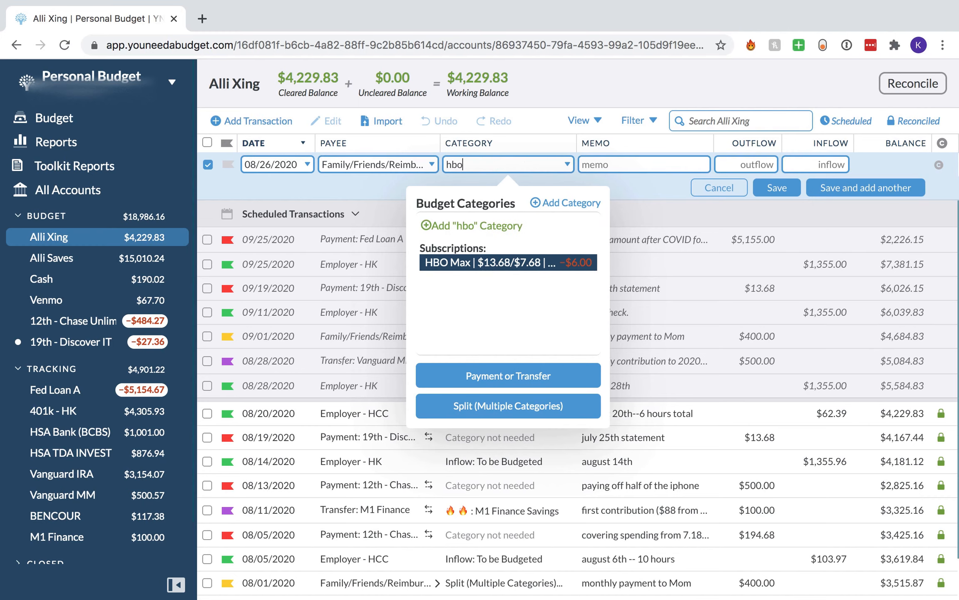
{"action": "key", "text": "Tab"}
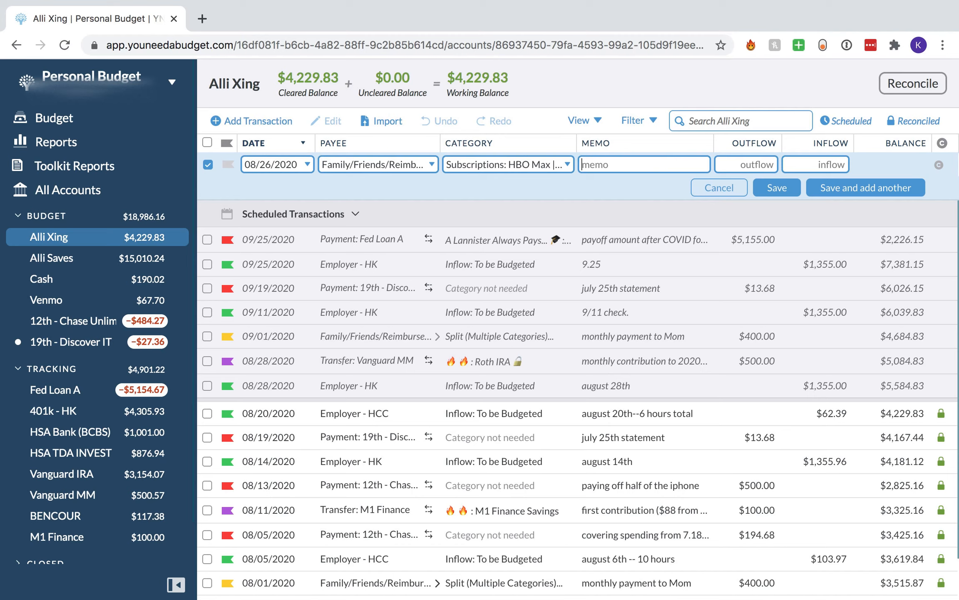
- Enter the memo "3 months worth of mom's portion of HBO Max" for the new transaction
{"action": "type", "text": "3 months worth of mom's p"}
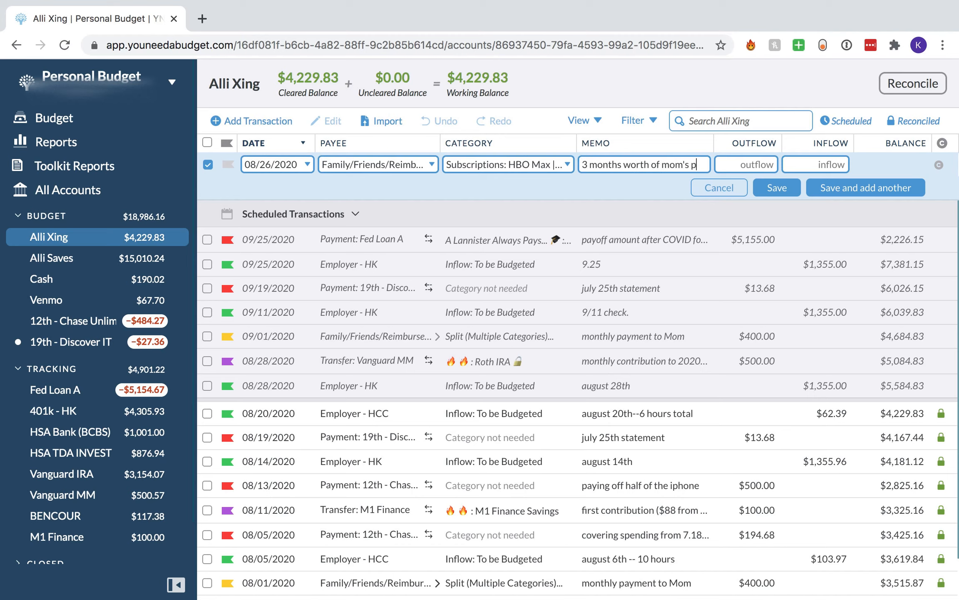
{"action": "type", "text": "orition of HH"}
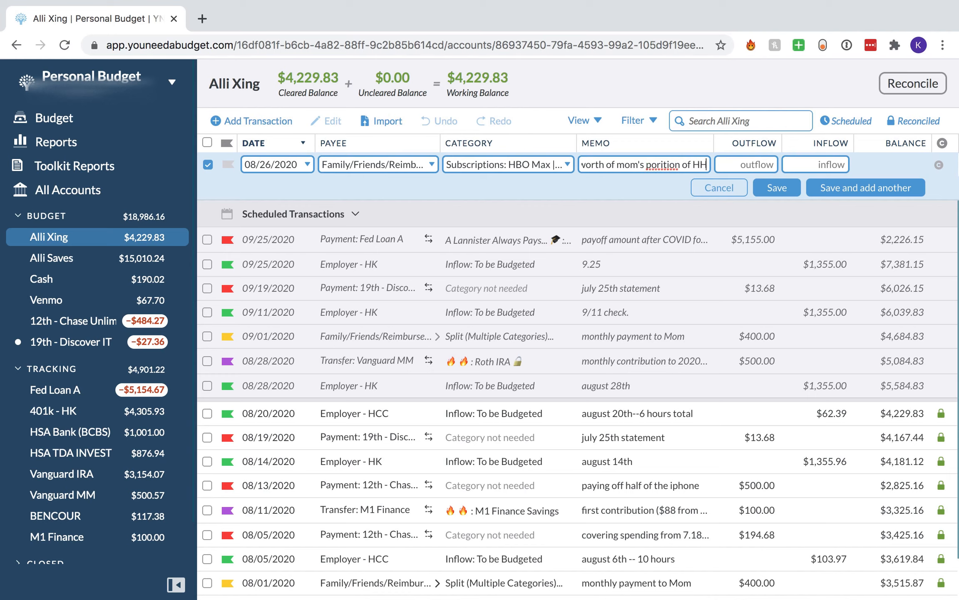
{"action": "key", "text": "BackSpace"}
{"action": "type", "text": "BO Max"}
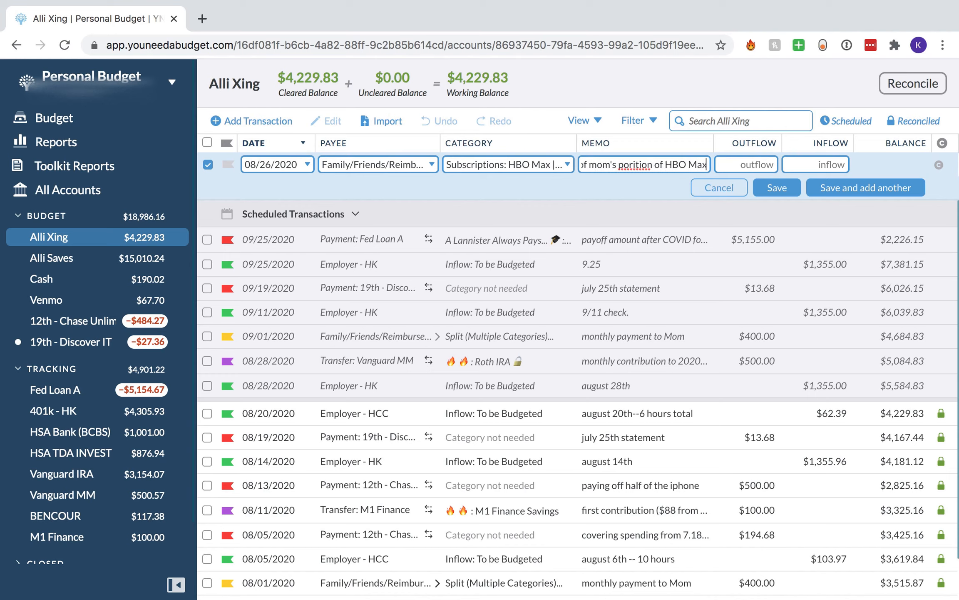
{"action": "double_click", "coordinate": [632, 162]}
{"action": "type", "text": "portion"}
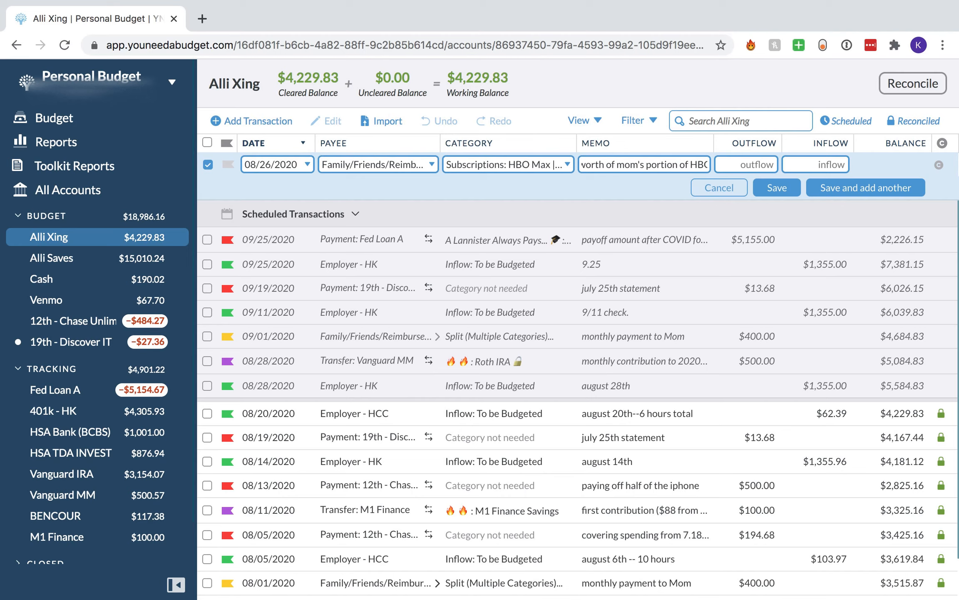
- Give the HBO Max reimbursement an inflow of 18 and save the transaction
{"action": "left_click", "coordinate": [820, 159]}
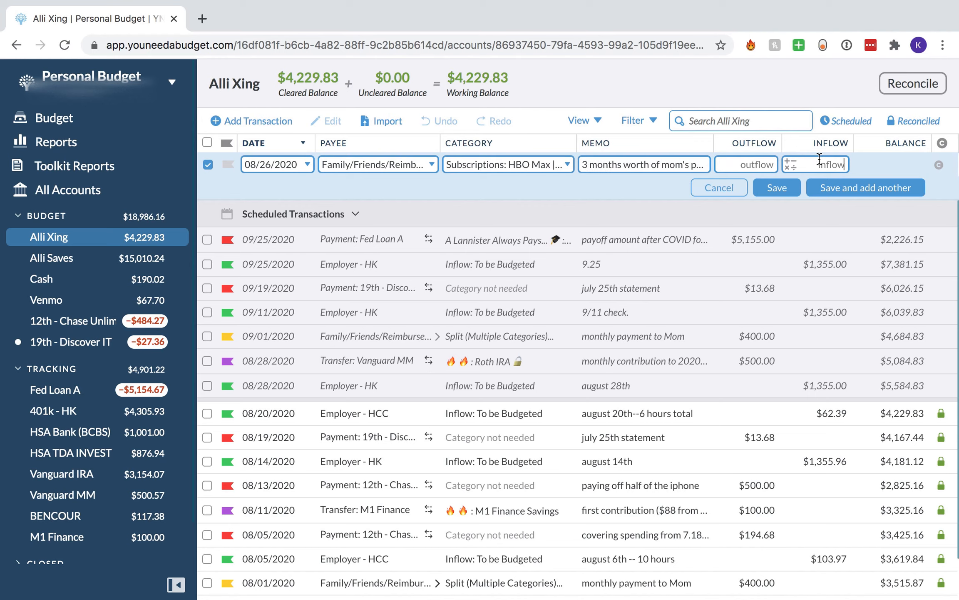
{"action": "type", "text": "18"}
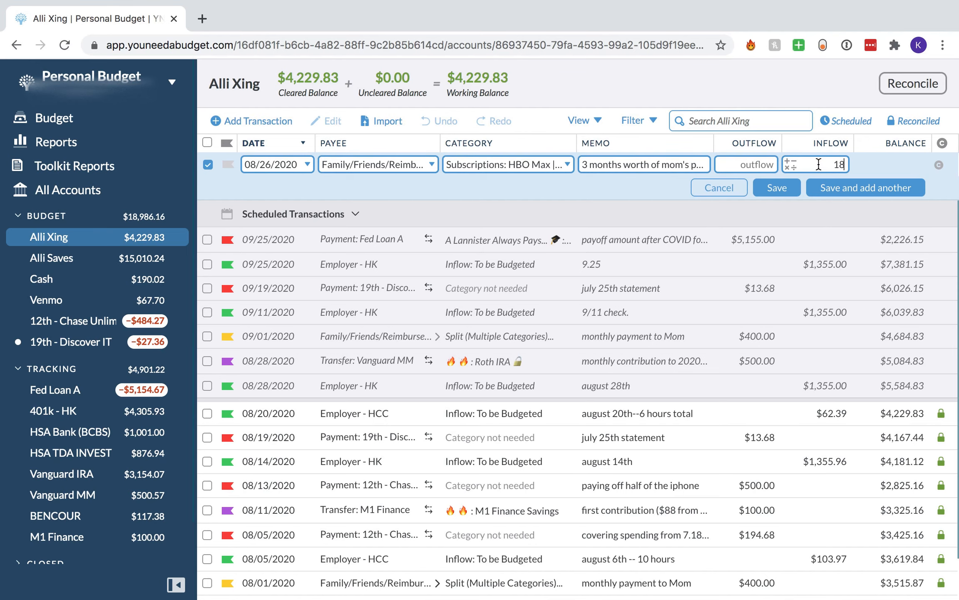
{"action": "left_click", "coordinate": [789, 187]}
- Mark the 08/26/2020 HBO Max reimbursement as cleared and deselect it
{"action": "left_click", "coordinate": [941, 365]}
{"action": "left_click", "coordinate": [230, 363]}
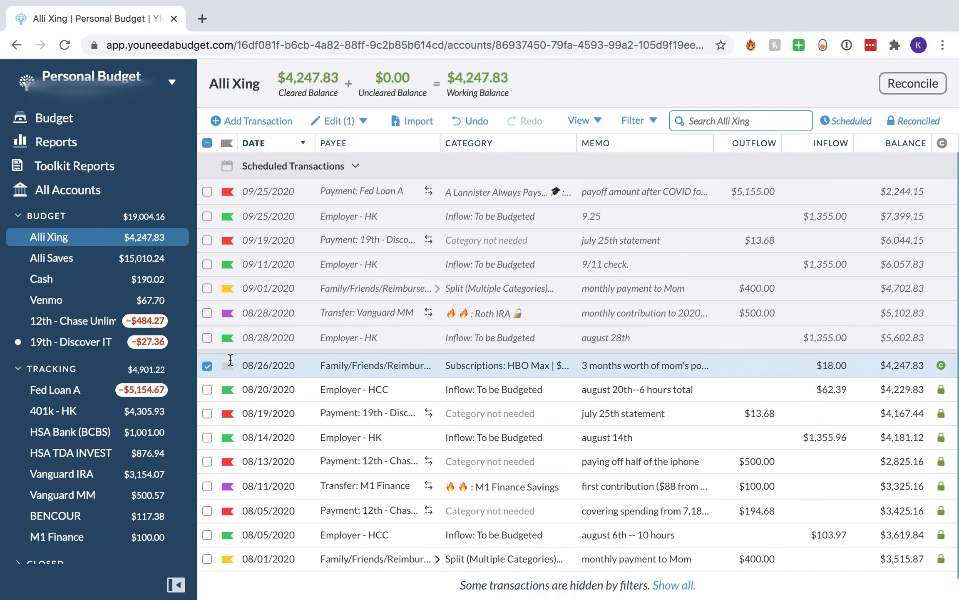
{"action": "left_click", "coordinate": [206, 366]}
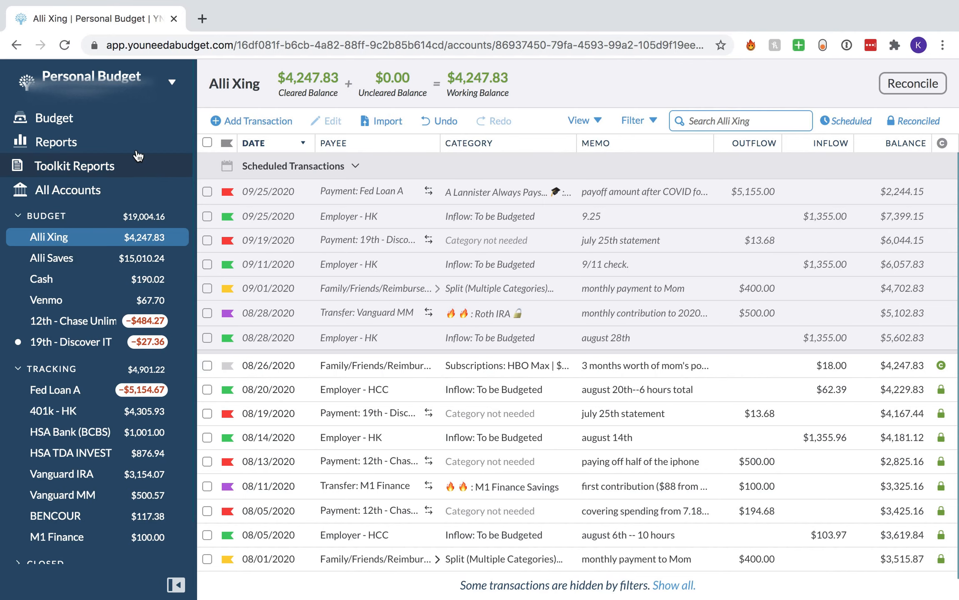
- Review the HBO Max category's activity in the August 2020 budget and check the category in September 2020
{"action": "left_click", "coordinate": [121, 125]}
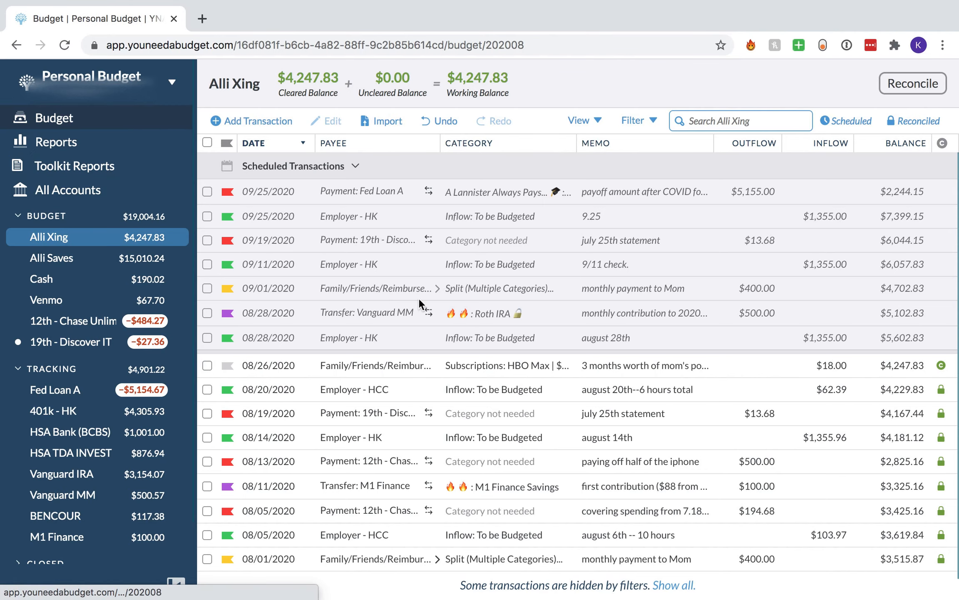
{"action": "scroll", "coordinate": [468, 383], "scroll_direction": "down", "scroll_amount": 3}
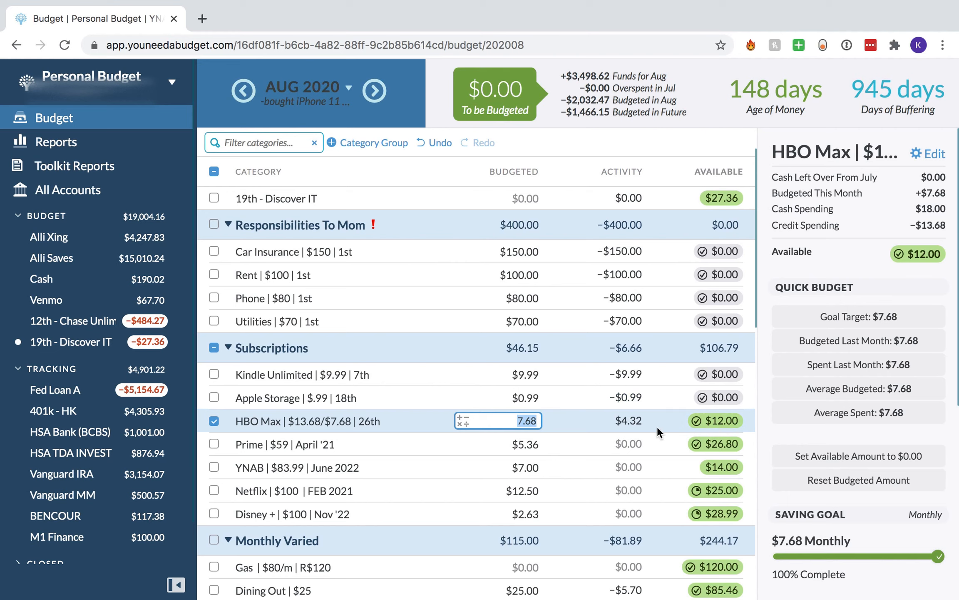
{"action": "left_click", "coordinate": [628, 420]}
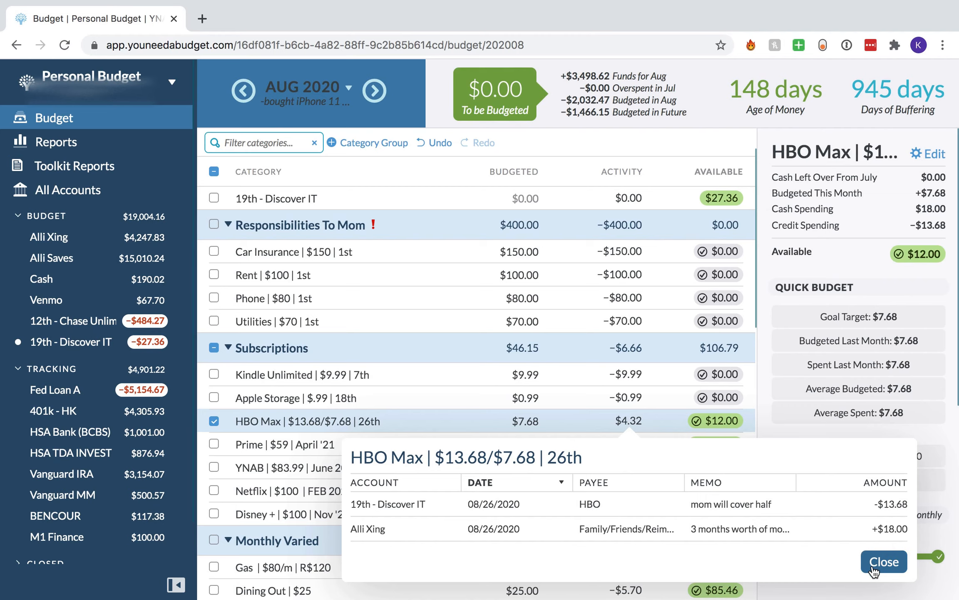
{"action": "left_click", "coordinate": [884, 561]}
{"action": "left_click", "coordinate": [375, 91]}
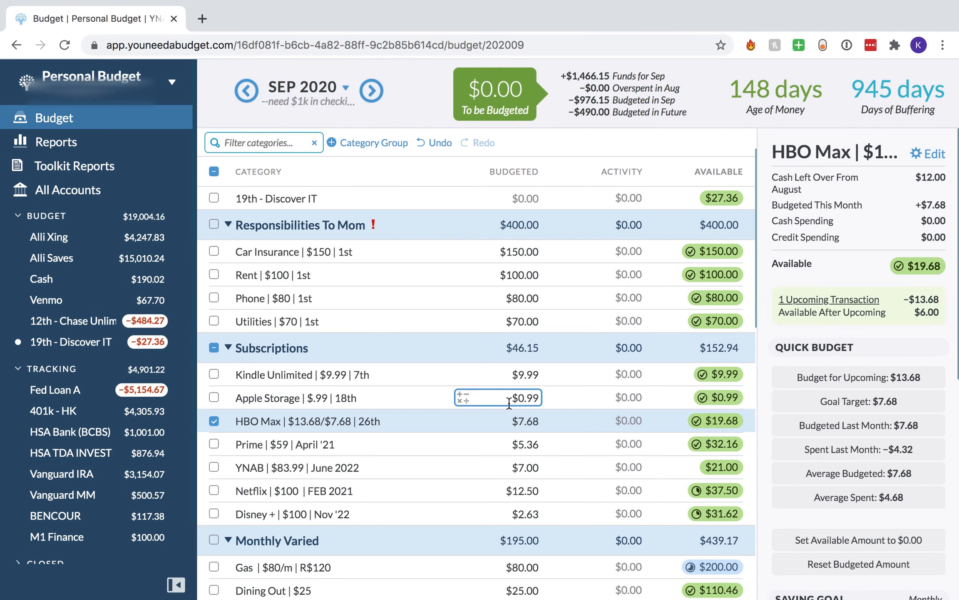
{"action": "left_click", "coordinate": [302, 90]}
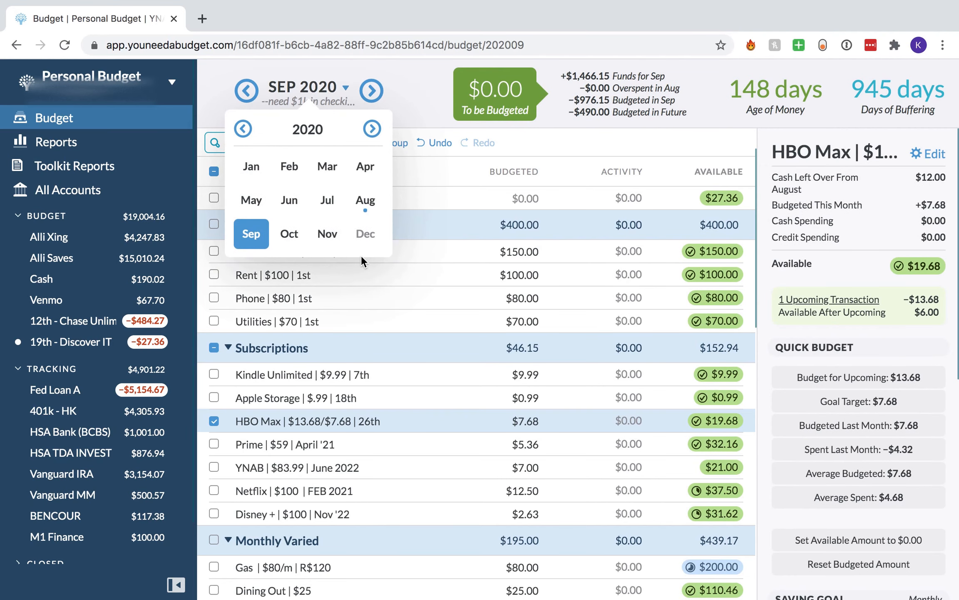
{"action": "left_click", "coordinate": [365, 199]}
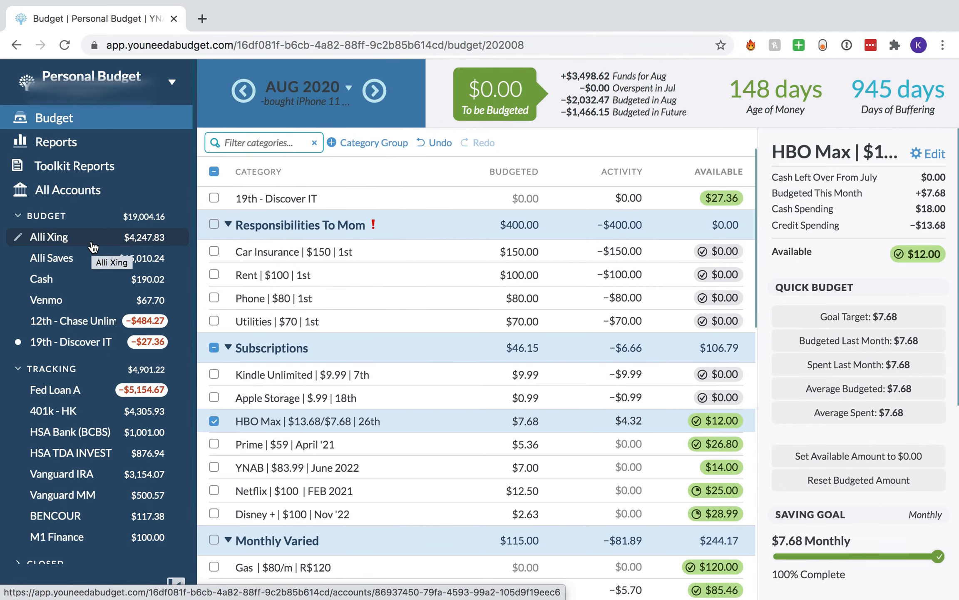
{"action": "left_click", "coordinate": [92, 247]}
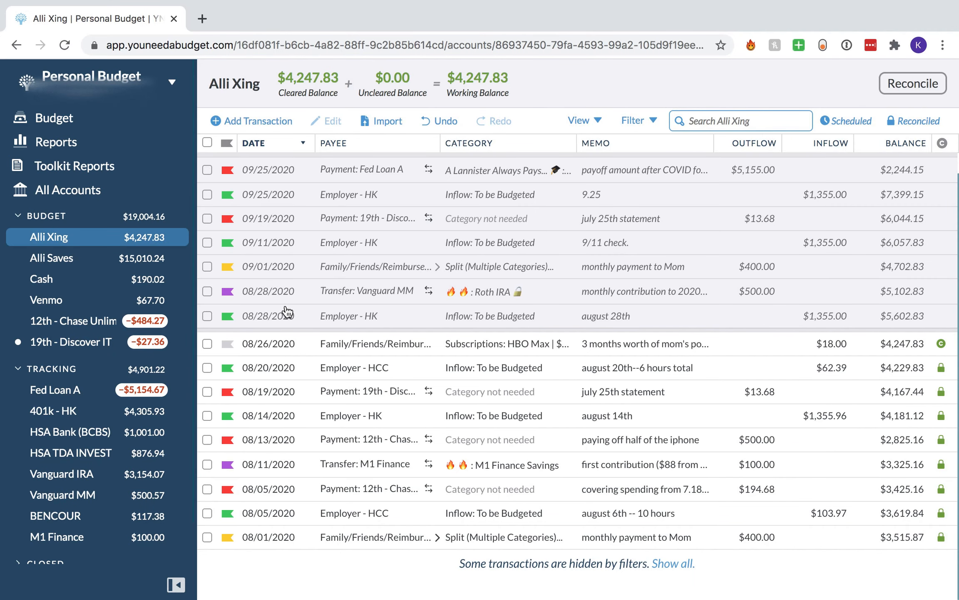
{"action": "double_click", "coordinate": [828, 321]}
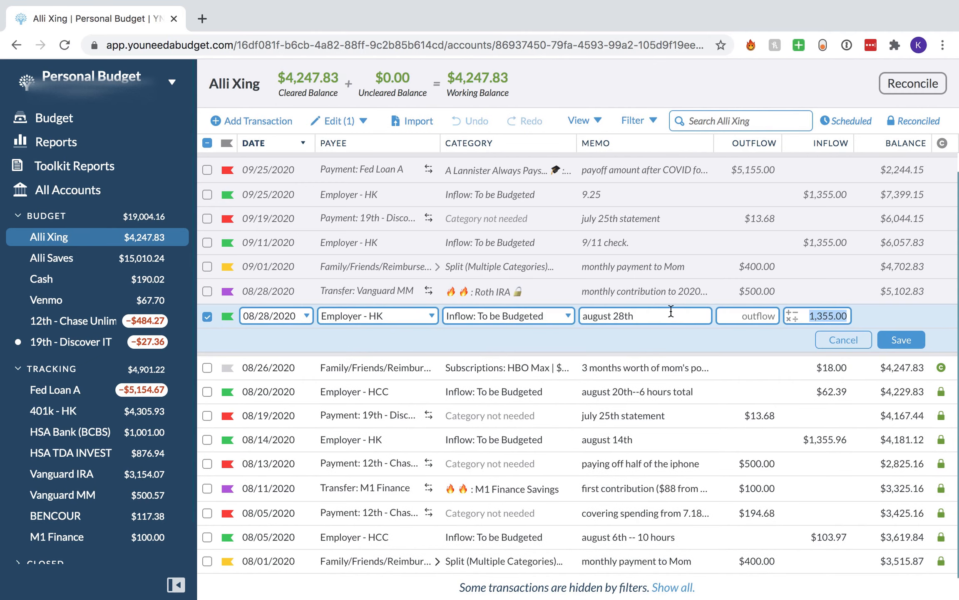
{"action": "left_click", "coordinate": [276, 315]}
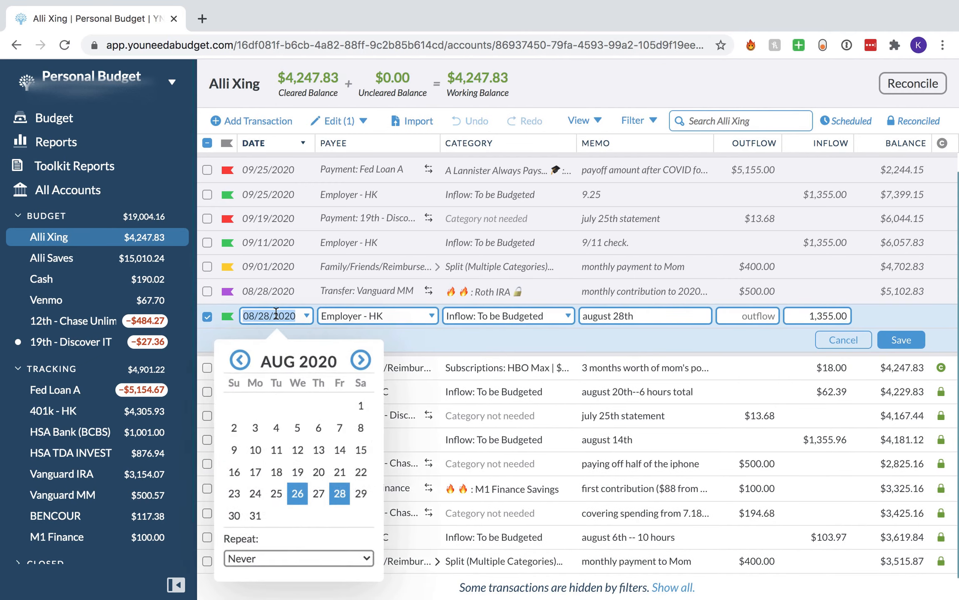
{"action": "left_click", "coordinate": [298, 493]}
- Set the Employer - HK paycheck's inflow to 1,355.95, save the transaction and approve it
{"action": "left_click", "coordinate": [842, 315]}
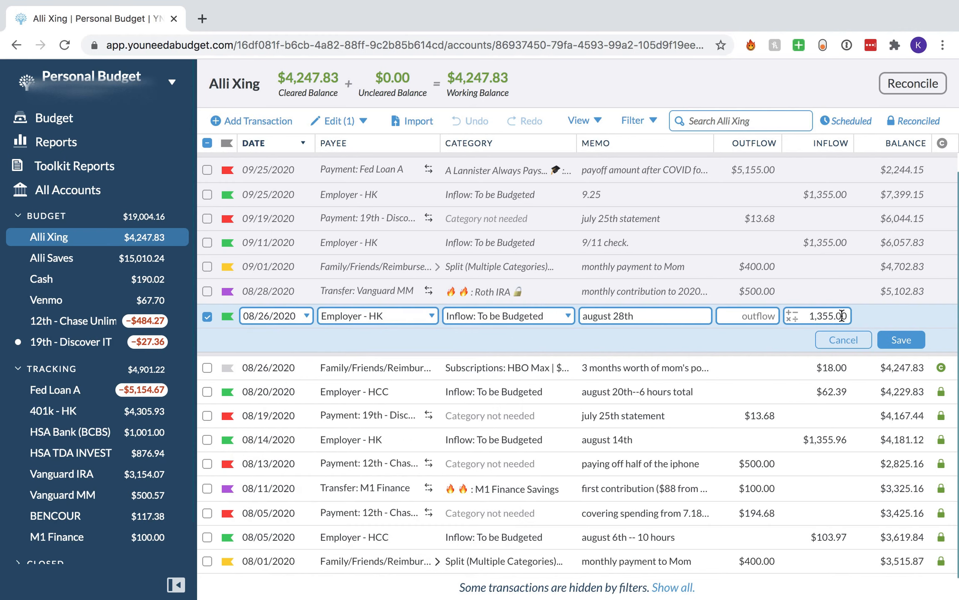
{"action": "double_click", "coordinate": [842, 315]}
{"action": "left_click", "coordinate": [843, 315]}
{"action": "key", "text": "BackSpace"}
{"action": "key", "text": "BackSpace"}
{"action": "type", "text": ".95"}
{"action": "left_click", "coordinate": [891, 342]}
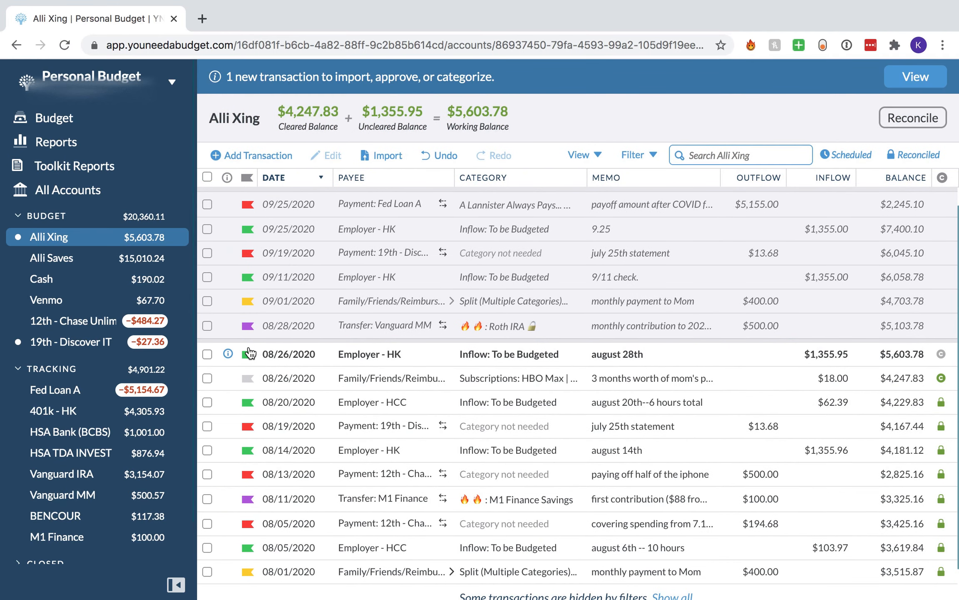
{"action": "left_click", "coordinate": [228, 353]}
{"action": "left_click", "coordinate": [250, 394]}
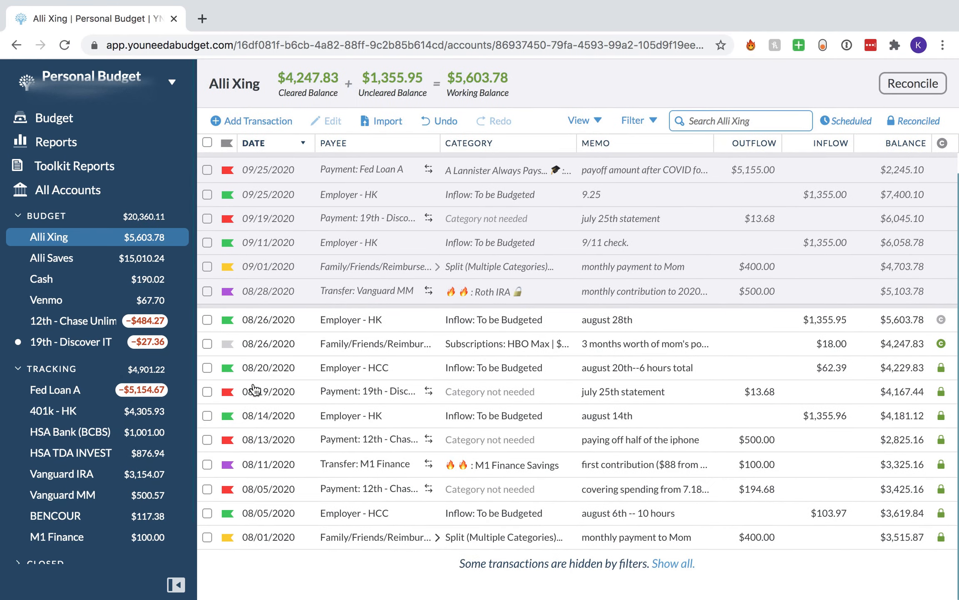
- Go to the October 2020 budget, clear the category selection and collapse the Credit Card Payments group
{"action": "left_click", "coordinate": [102, 127]}
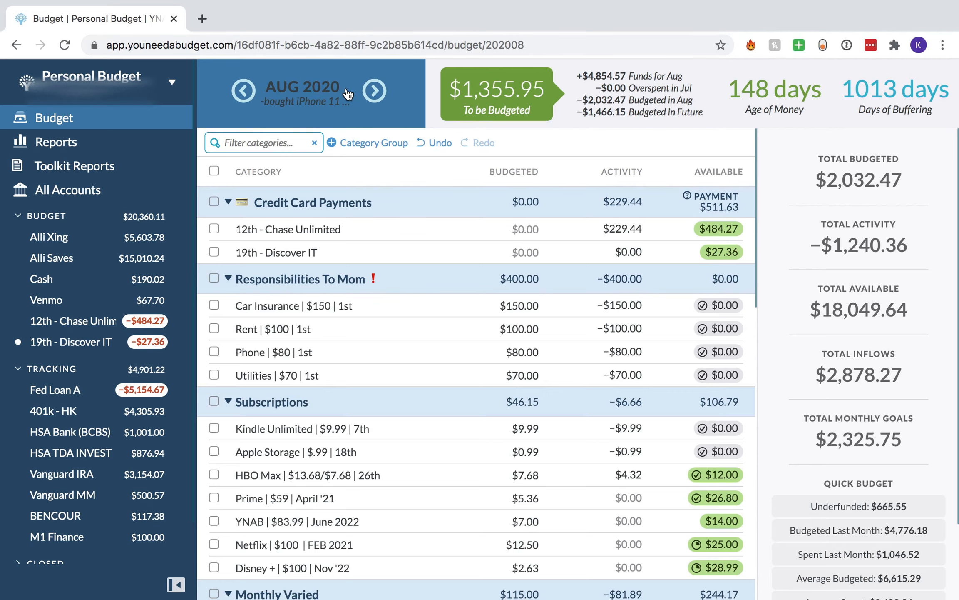
{"action": "left_click", "coordinate": [329, 88]}
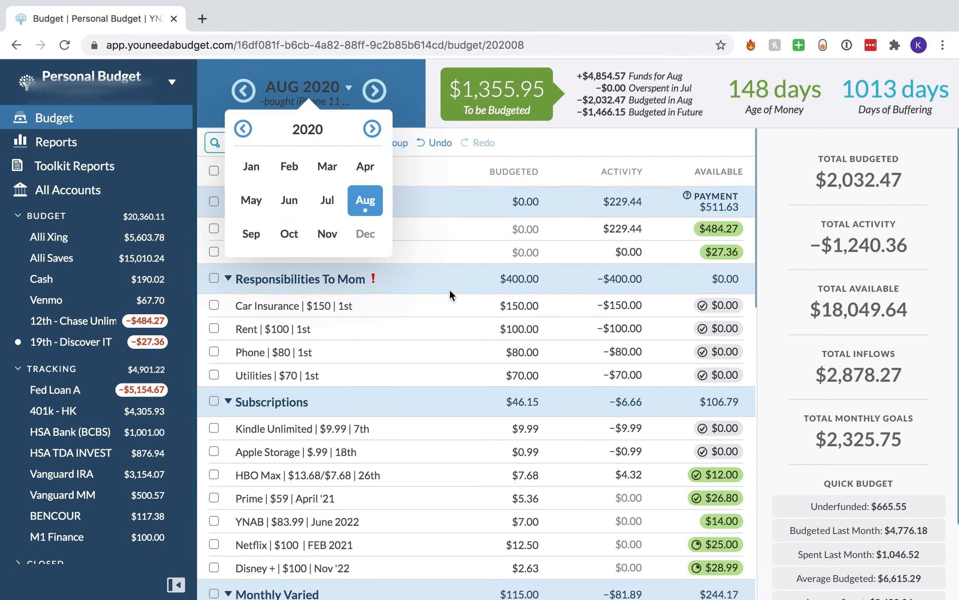
{"action": "left_click", "coordinate": [515, 309]}
{"action": "scroll", "coordinate": [515, 309], "scroll_direction": "down", "scroll_amount": 12}
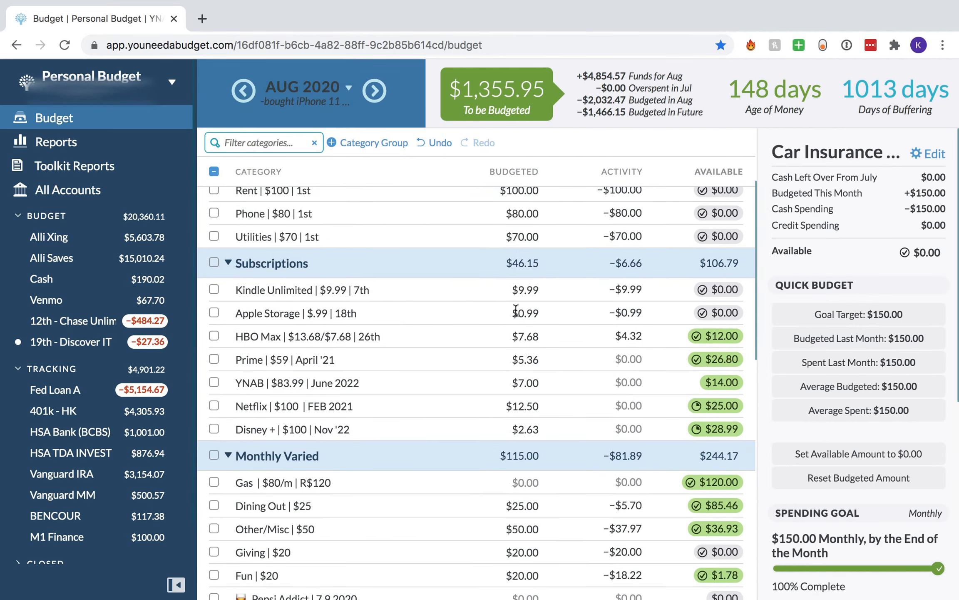
{"action": "left_click", "coordinate": [371, 95]}
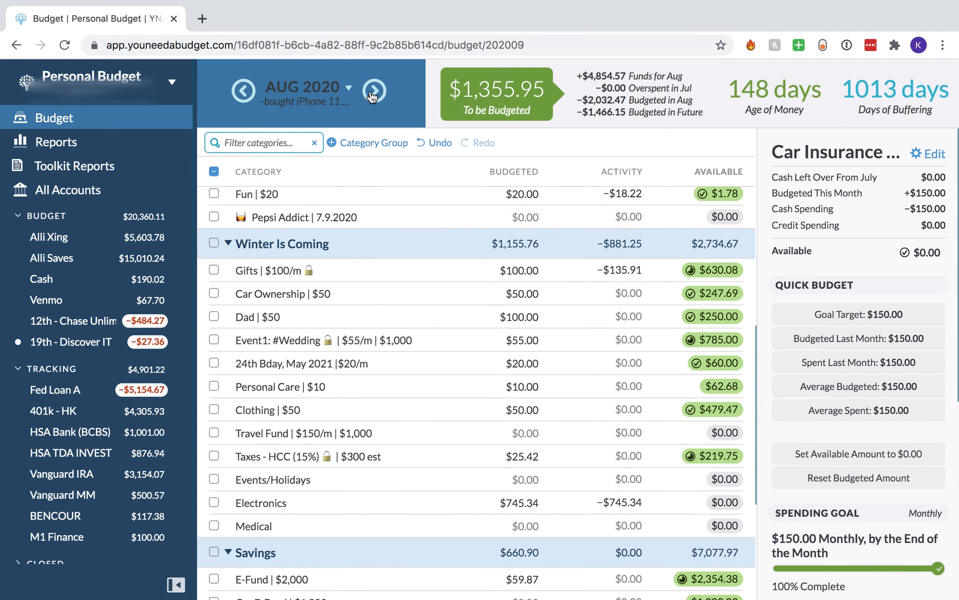
{"action": "scroll", "coordinate": [462, 223], "scroll_direction": "up", "scroll_amount": 10}
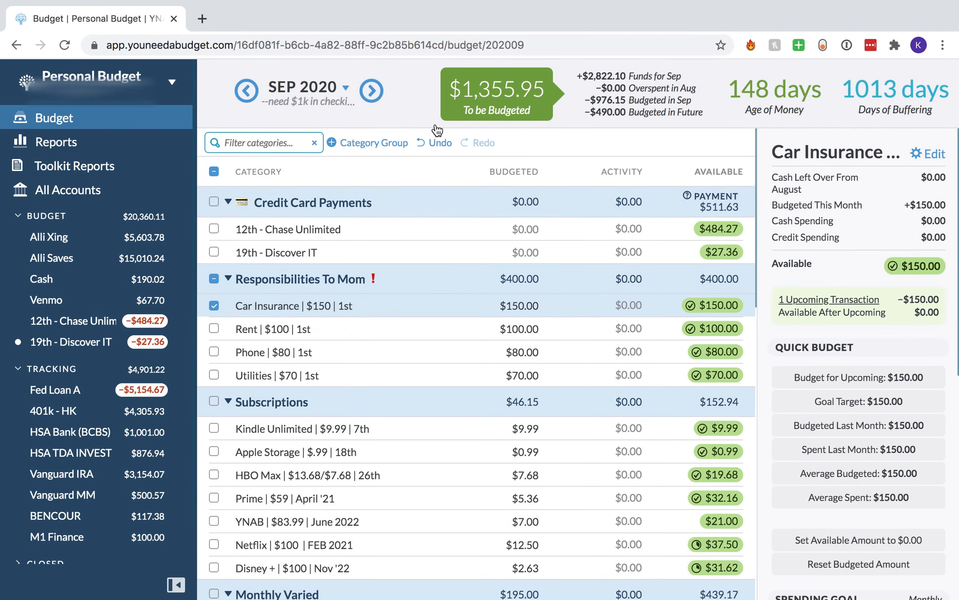
{"action": "left_click", "coordinate": [372, 91]}
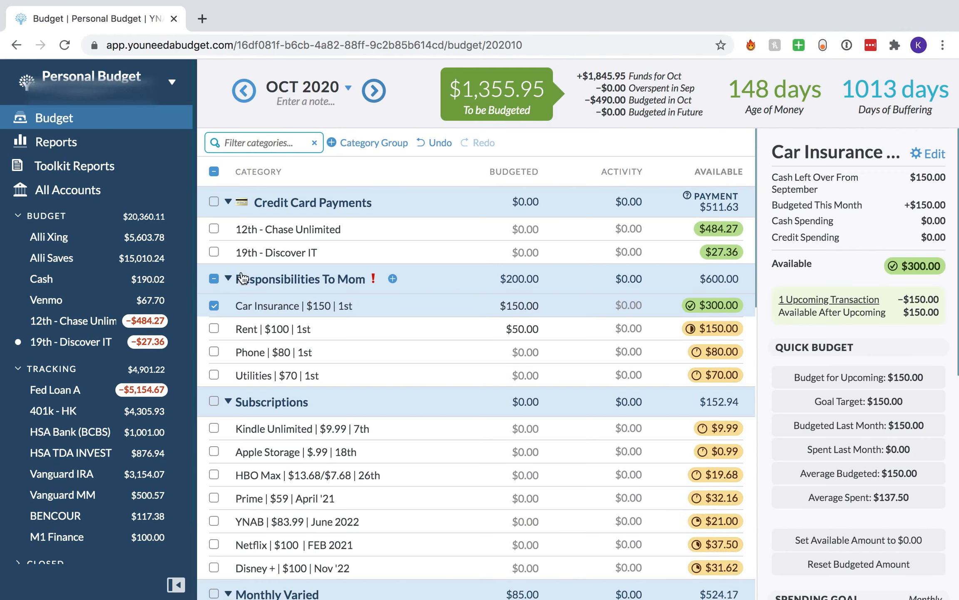
{"action": "left_click", "coordinate": [214, 279]}
{"action": "left_click", "coordinate": [228, 202]}
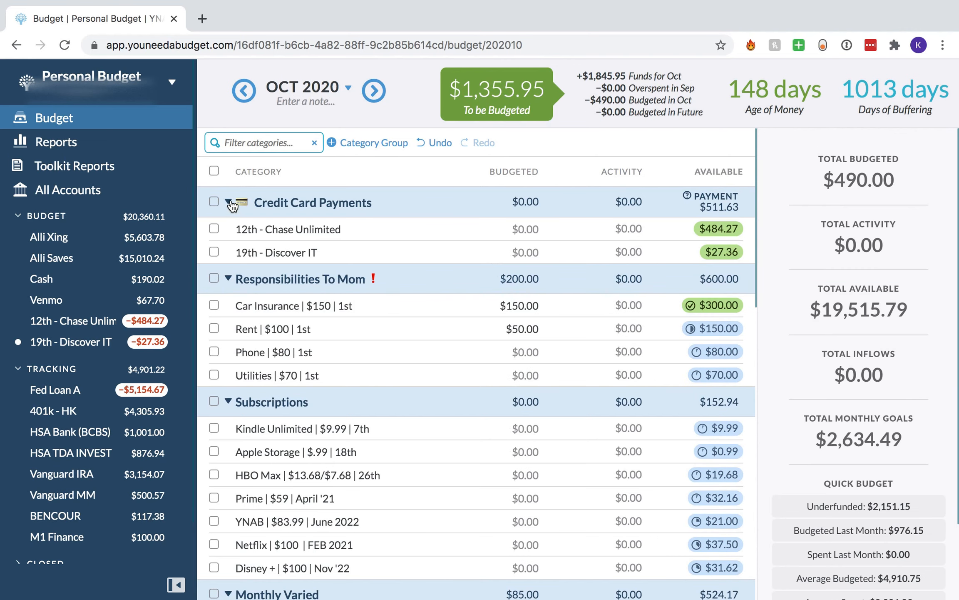
- Add 50 to the October budgeted amount for Rent under Responsibilities To Mom
{"action": "left_click", "coordinate": [532, 287]}
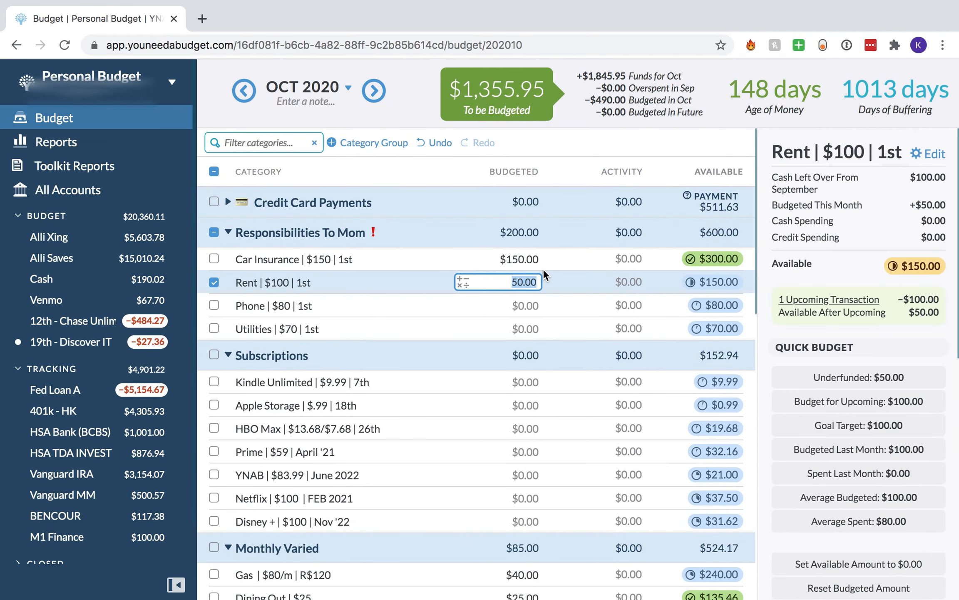
{"action": "type", "text": "="}
{"action": "key", "text": "BackSpace"}
{"action": "type", "text": "+50"}
{"action": "key", "text": "Return"}
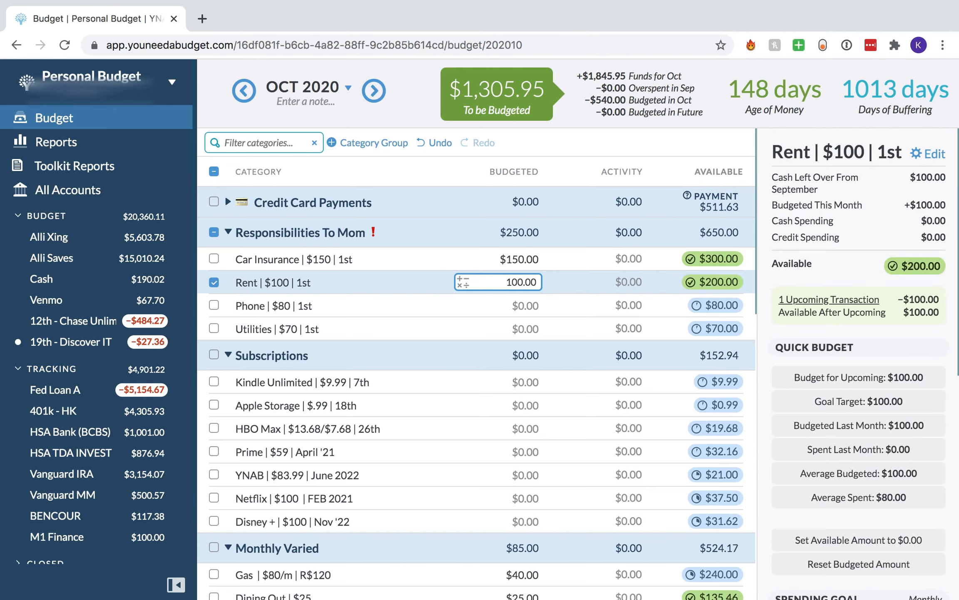
{"action": "key", "text": "Return"}
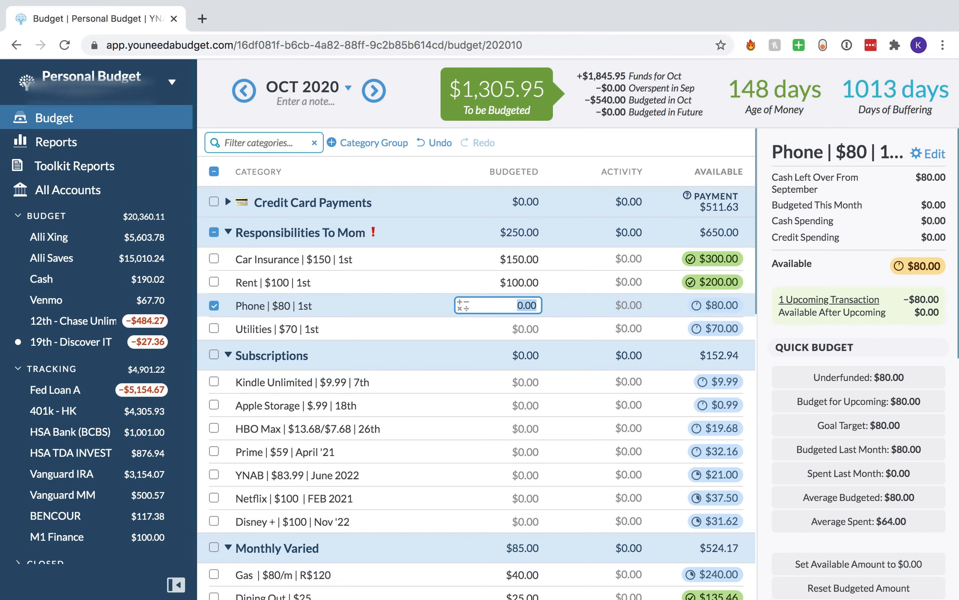
- Budget 80 for Phone and 70 for Utilities in October, then deselect the Utilities category
{"action": "type", "text": "80"}
{"action": "key", "text": "Return"}
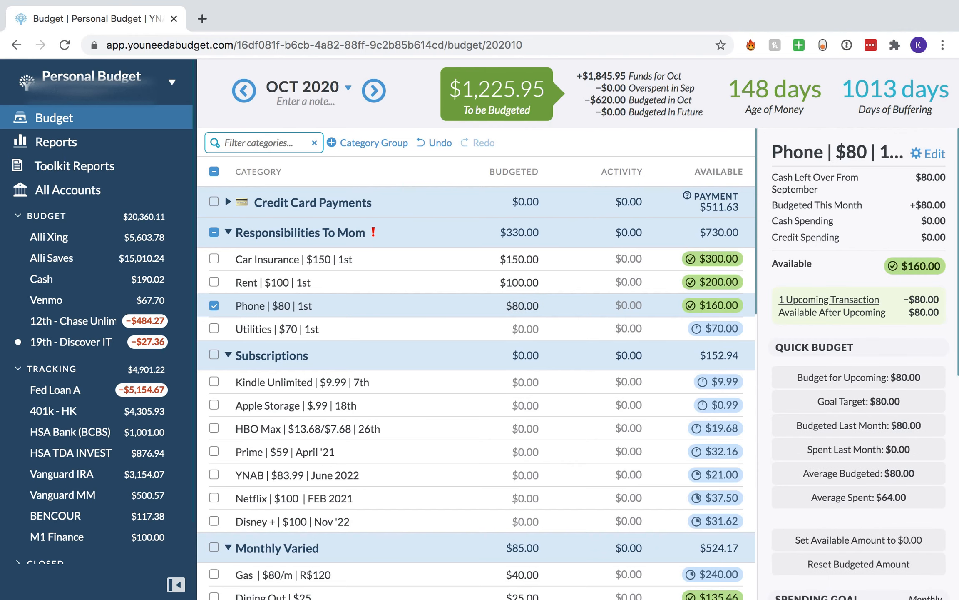
{"action": "type", "text": "70"}
{"action": "key", "text": "Return"}
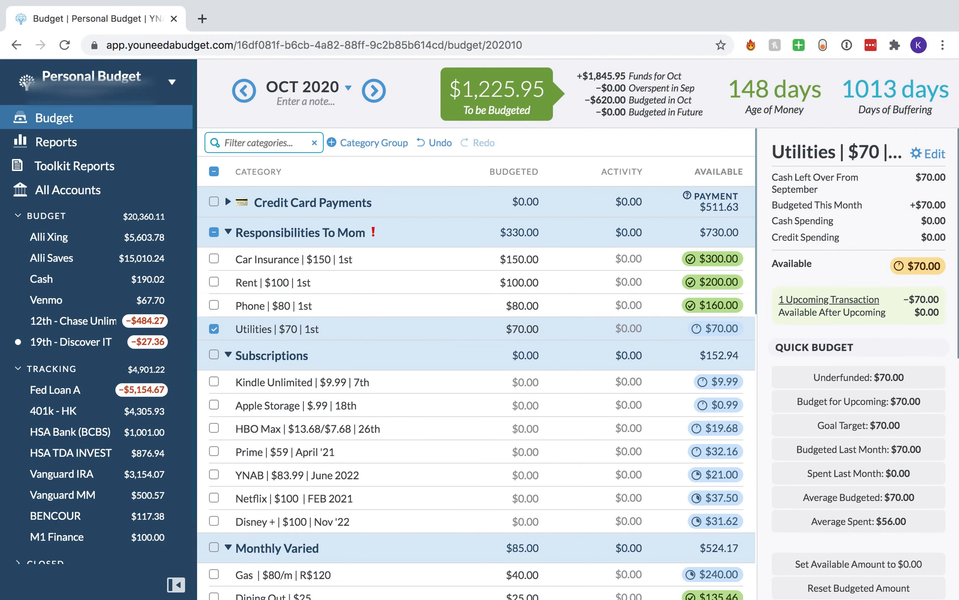
{"action": "left_click", "coordinate": [214, 328]}
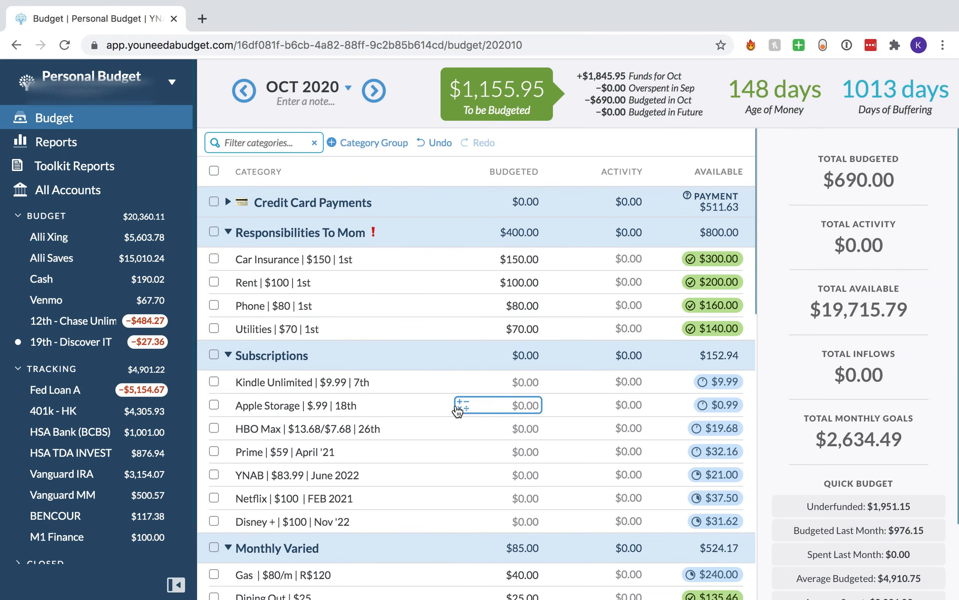
- Select all Subscriptions categories for October and fund them with the Underfunded quick budget amount
{"action": "scroll", "coordinate": [457, 411], "scroll_direction": "down", "scroll_amount": 1}
{"action": "left_click", "coordinate": [215, 324]}
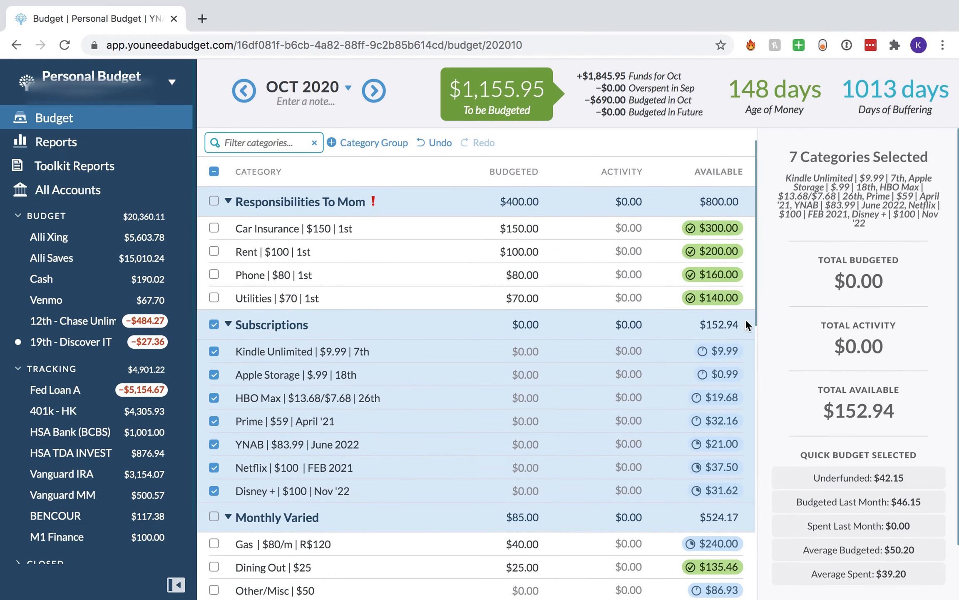
{"action": "scroll", "coordinate": [801, 377], "scroll_direction": "down", "scroll_amount": 1}
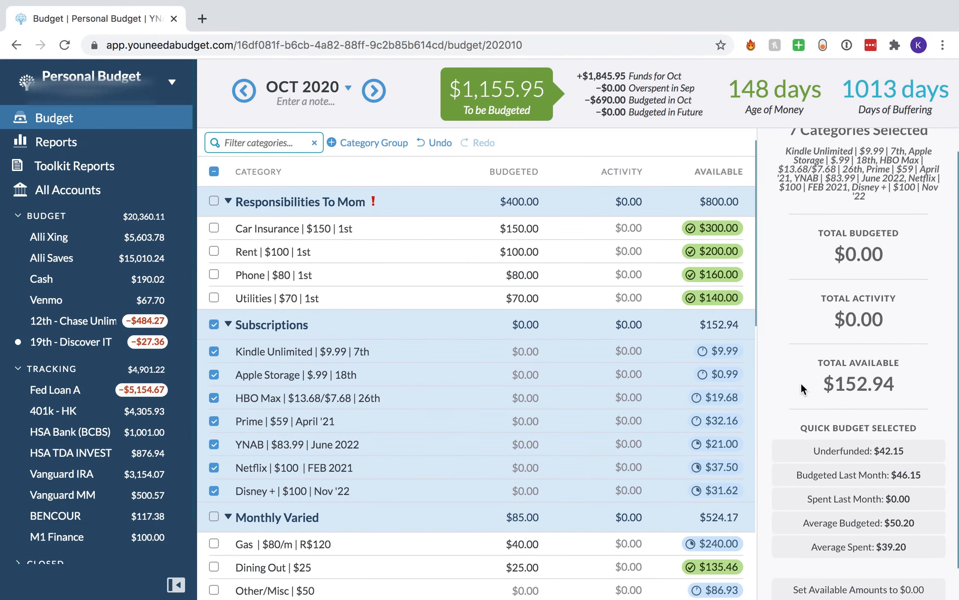
{"action": "left_click", "coordinate": [816, 455]}
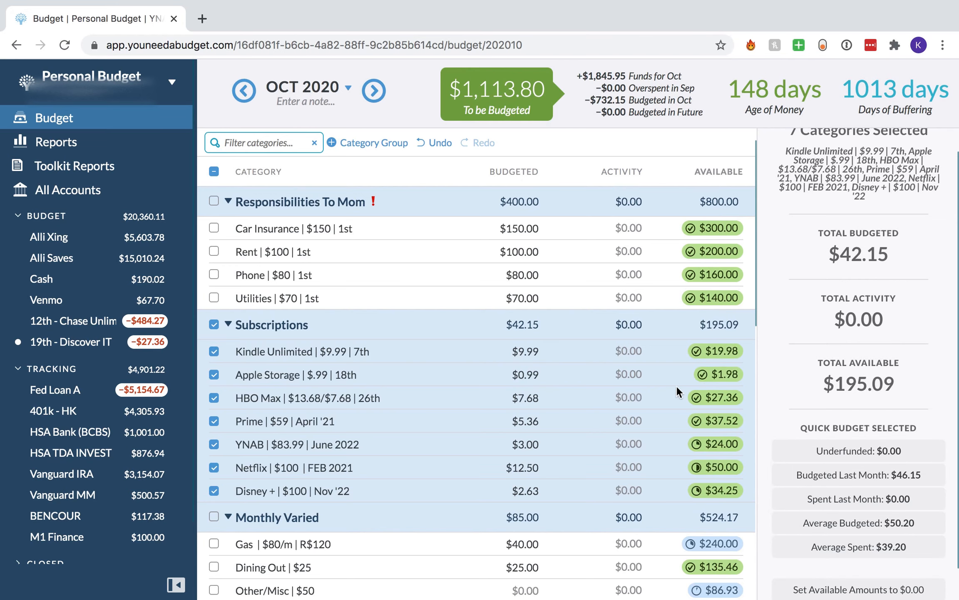
- Check the October Subscriptions categories one by one and compare them with the September 2020 budget
{"action": "left_click", "coordinate": [576, 402]}
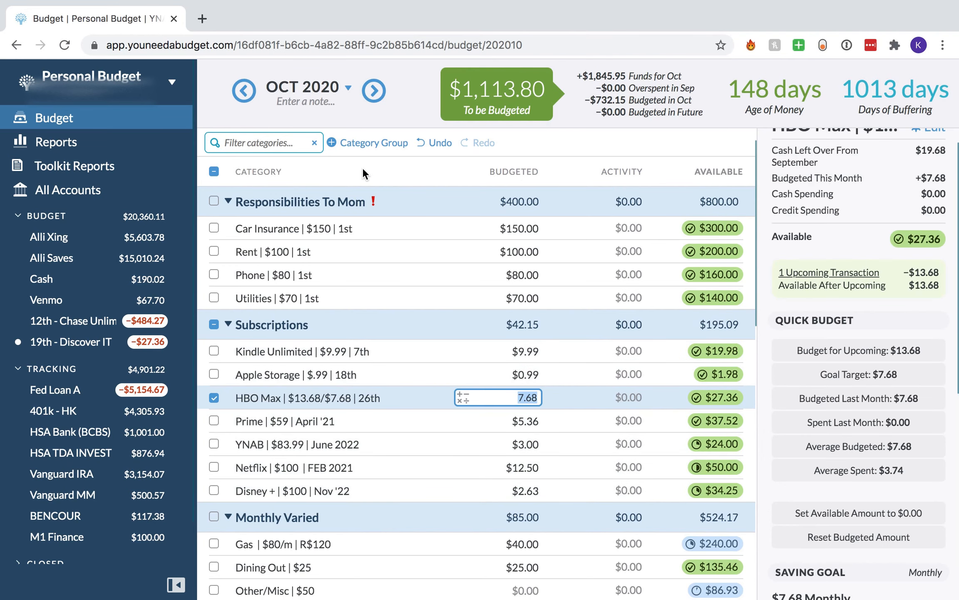
{"action": "left_click", "coordinate": [215, 398]}
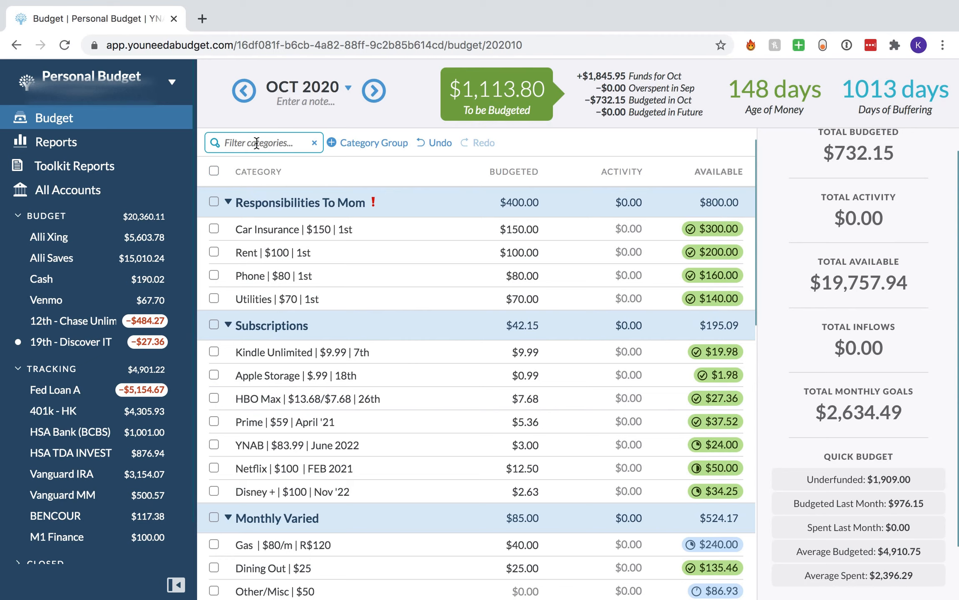
{"action": "left_click", "coordinate": [244, 91]}
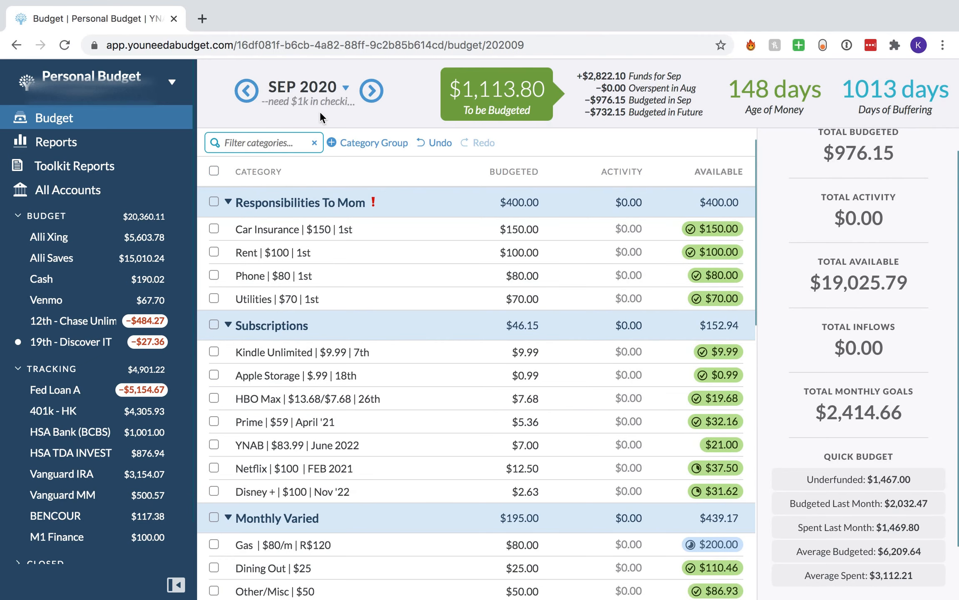
{"action": "left_click", "coordinate": [379, 91]}
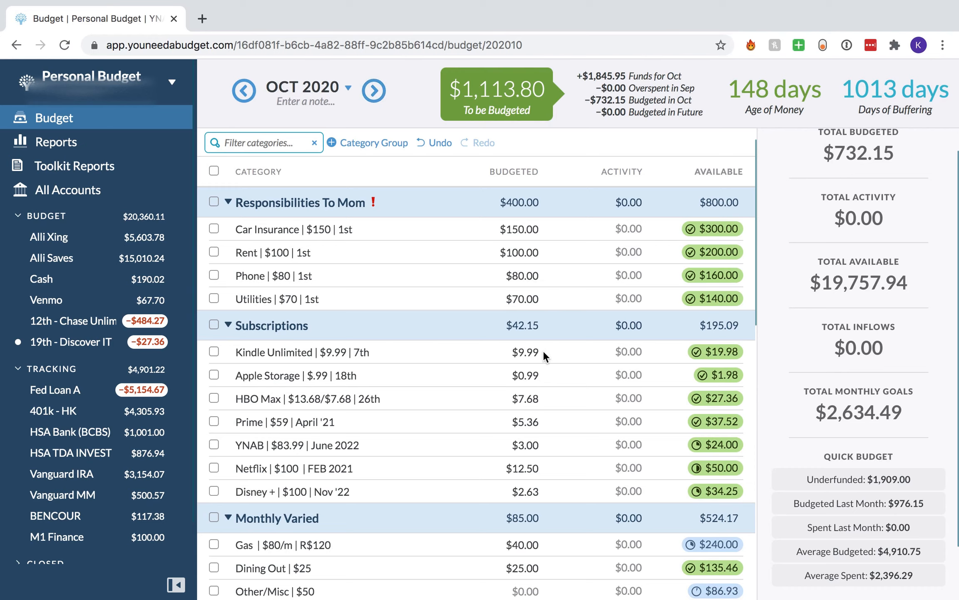
{"action": "left_click", "coordinate": [563, 351]}
{"action": "key", "text": "Down"}
{"action": "key", "text": "Down"}
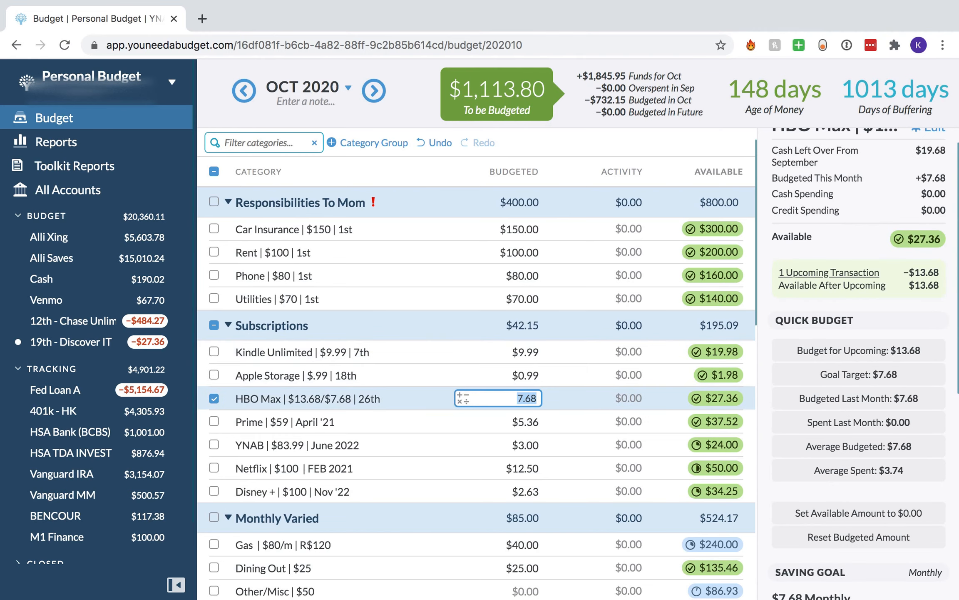
{"action": "key", "text": "Down"}
{"action": "key", "text": "Down"}
{"action": "key", "text": "Down"}
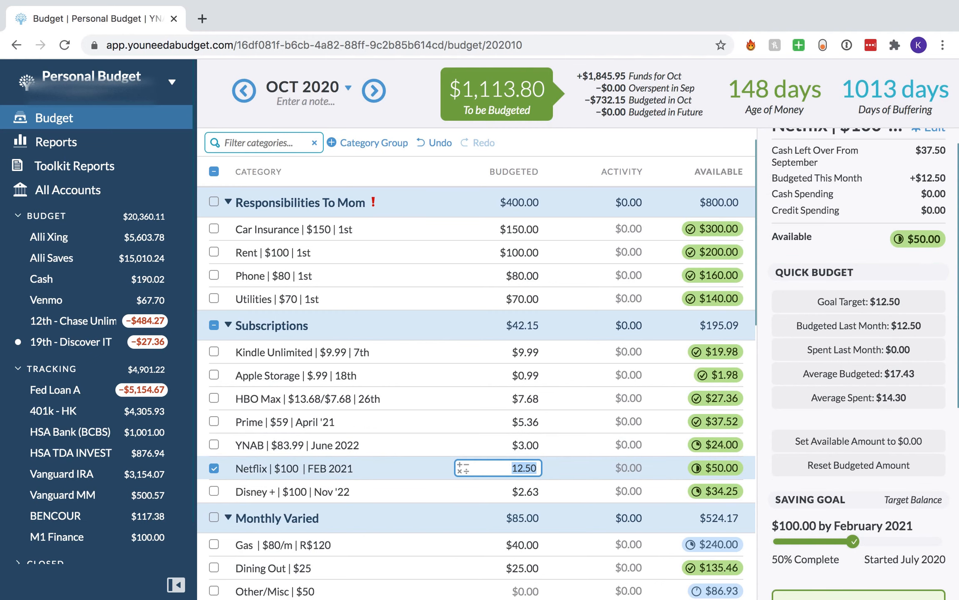
{"action": "key", "text": "Down"}
{"action": "left_click", "coordinate": [214, 492]}
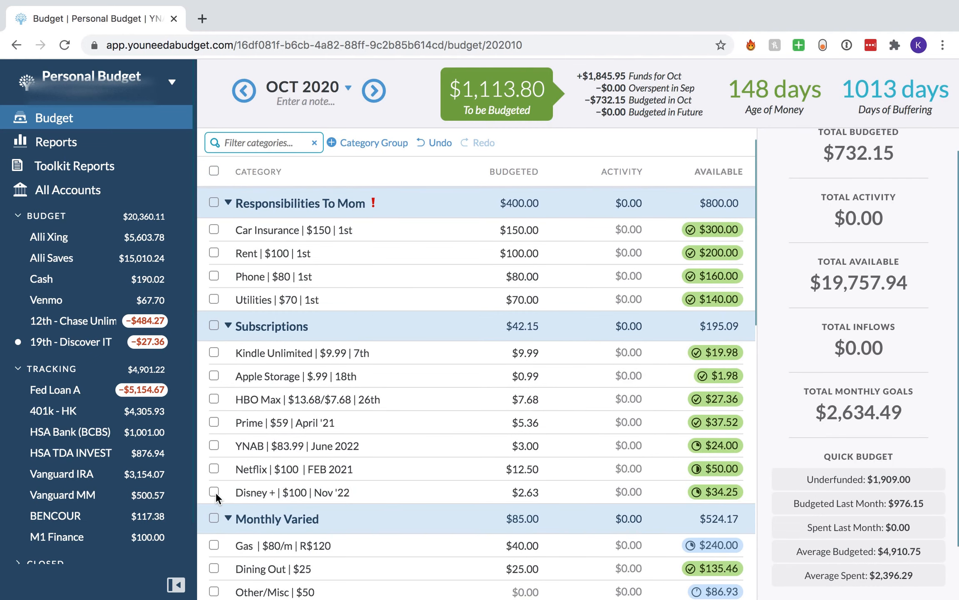
- Check the October budget details and saving goals of the Disney + and YNAB subscriptions
{"action": "left_click", "coordinate": [250, 491]}
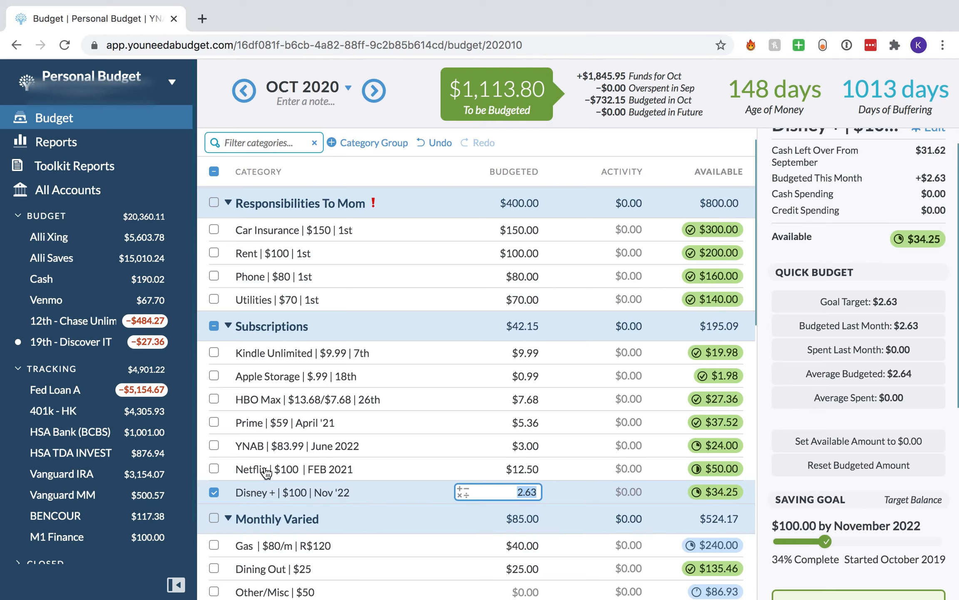
{"action": "left_click", "coordinate": [271, 448]}
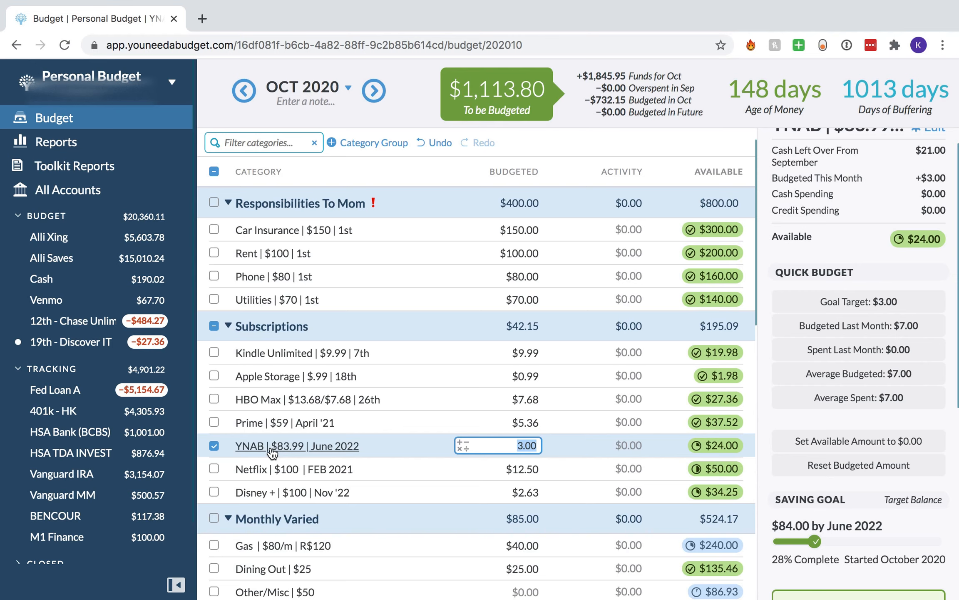
{"action": "left_click", "coordinate": [215, 445]}
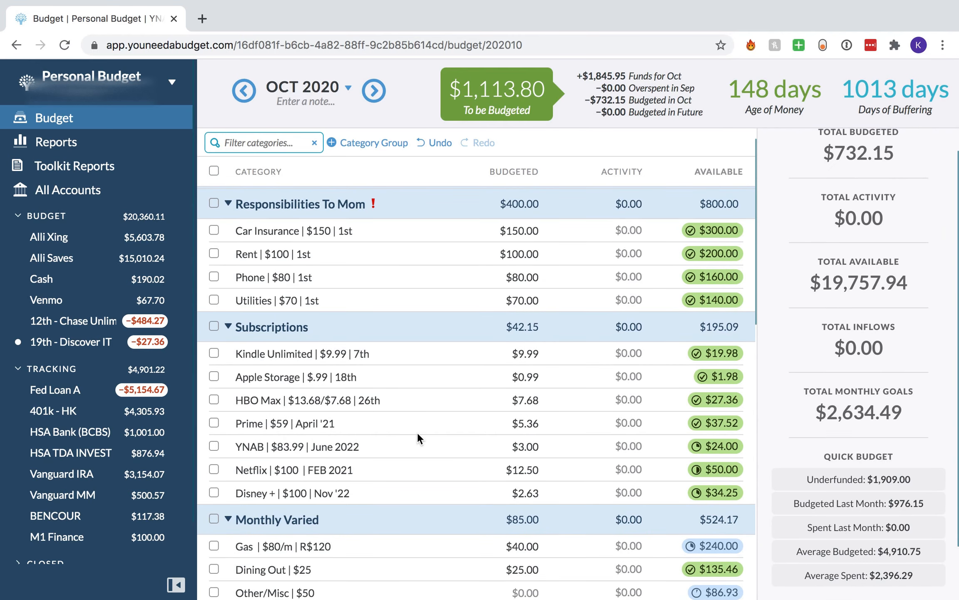
- Add 40 to the October budgeted amount for Gas under Monthly Varied
{"action": "scroll", "coordinate": [418, 431], "scroll_direction": "down", "scroll_amount": 3}
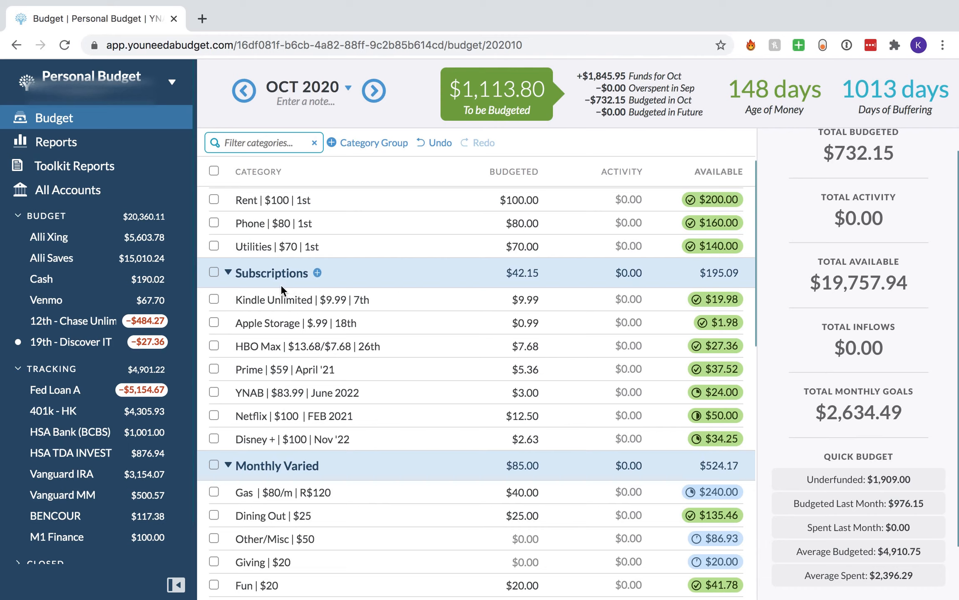
{"action": "mouse_move", "coordinate": [318, 277]}
{"action": "scroll", "coordinate": [400, 355], "scroll_direction": "down", "scroll_amount": 2}
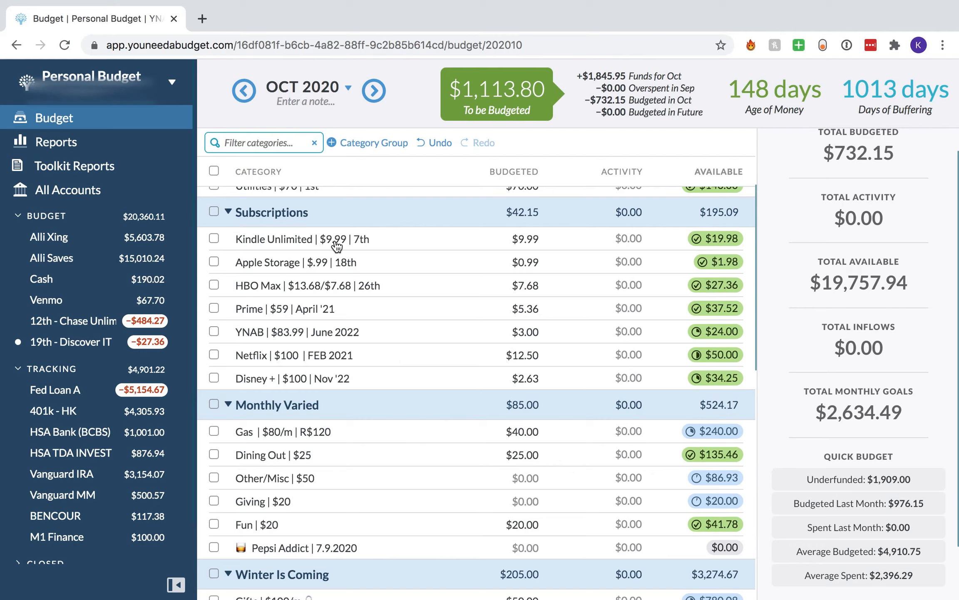
{"action": "left_click", "coordinate": [549, 428]}
{"action": "type", "text": "+40"}
{"action": "key", "text": "Return"}
{"action": "key", "text": "Return"}
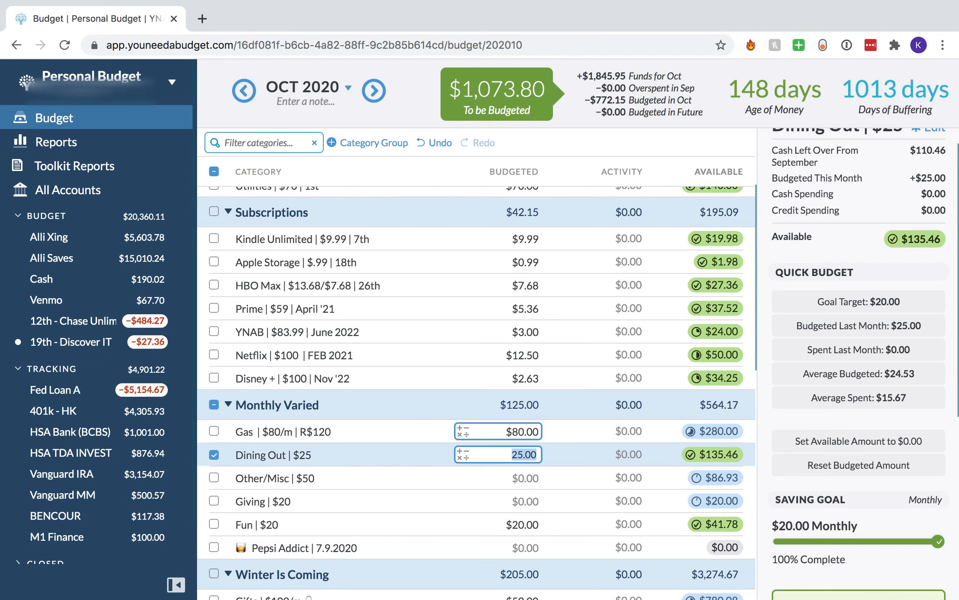
- Budget 50 for Other/Misc and 20 for Giving in October, then deselect the Fun category
{"action": "key", "text": "Return"}
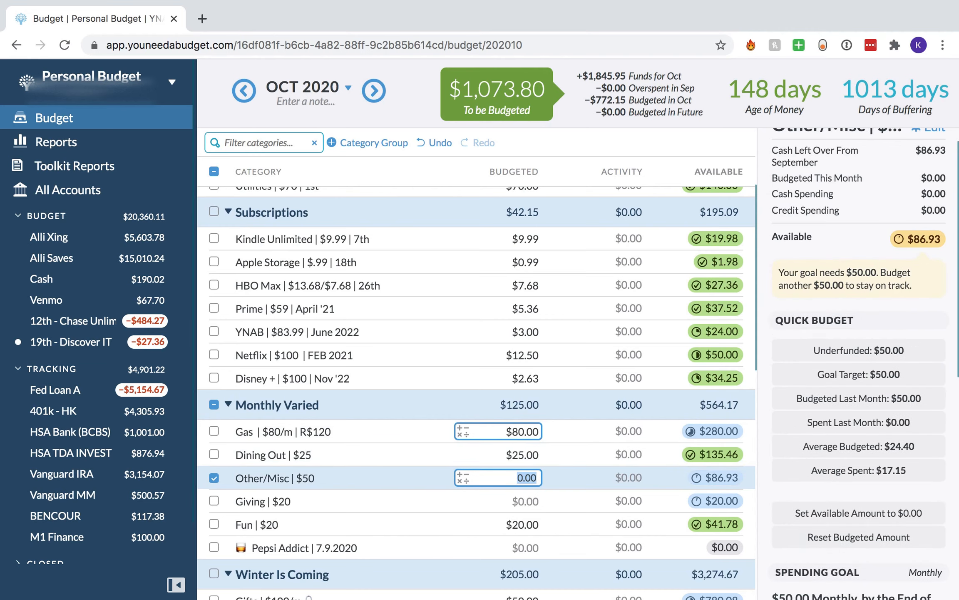
{"action": "type", "text": "50"}
{"action": "key", "text": "Return"}
{"action": "type", "text": "20"}
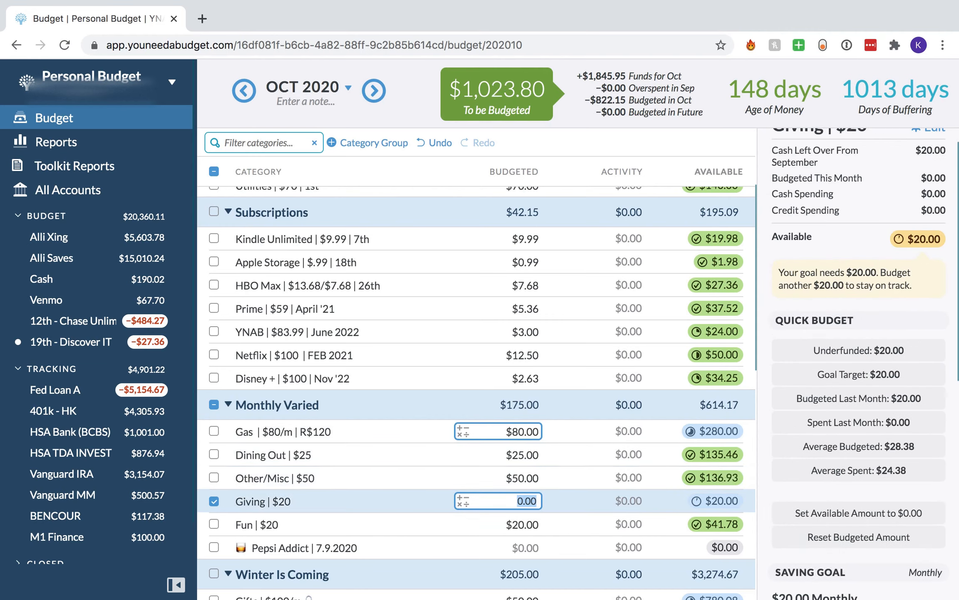
{"action": "key", "text": "Return"}
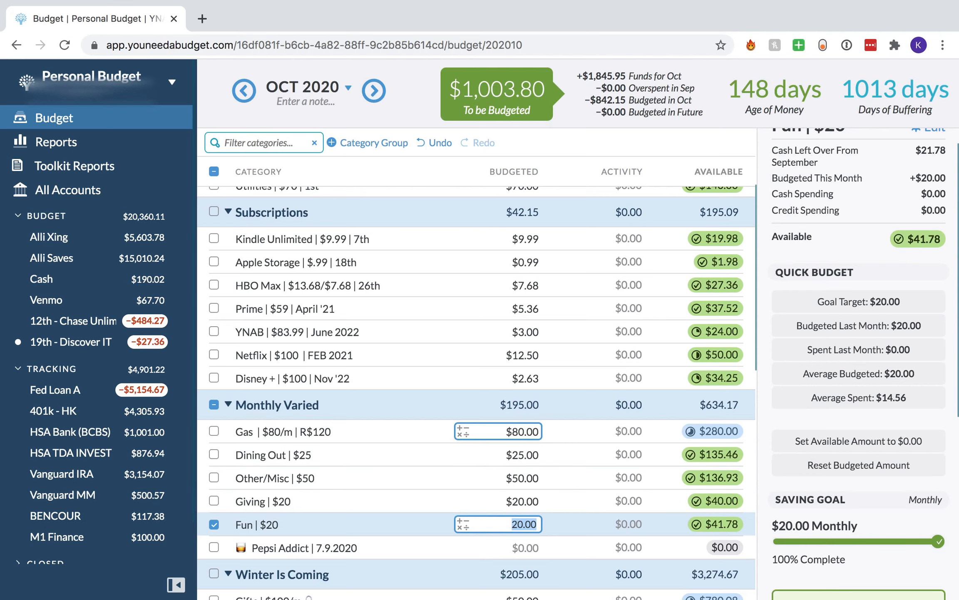
{"action": "left_click", "coordinate": [213, 526]}
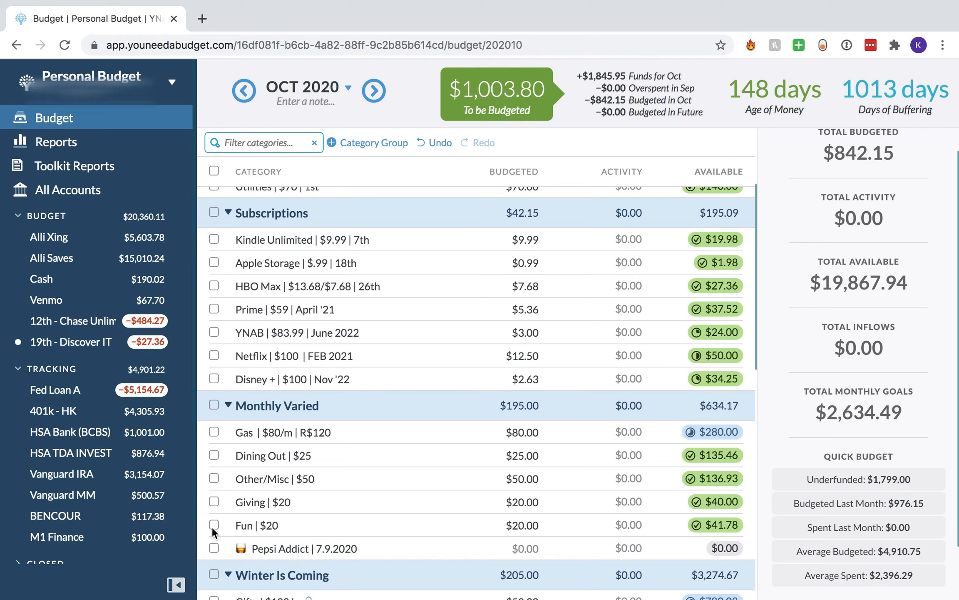
- Review the October amounts and goals of Dining Out, Other/Misc and the neighbouring Monthly Varied categories
{"action": "scroll", "coordinate": [563, 435], "scroll_direction": "down", "scroll_amount": 2}
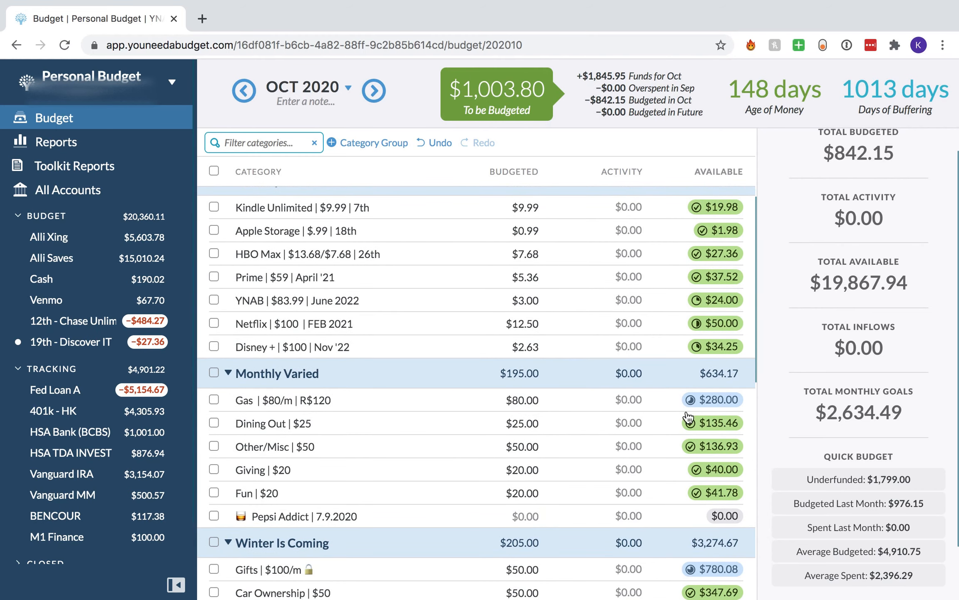
{"action": "left_click", "coordinate": [585, 417]}
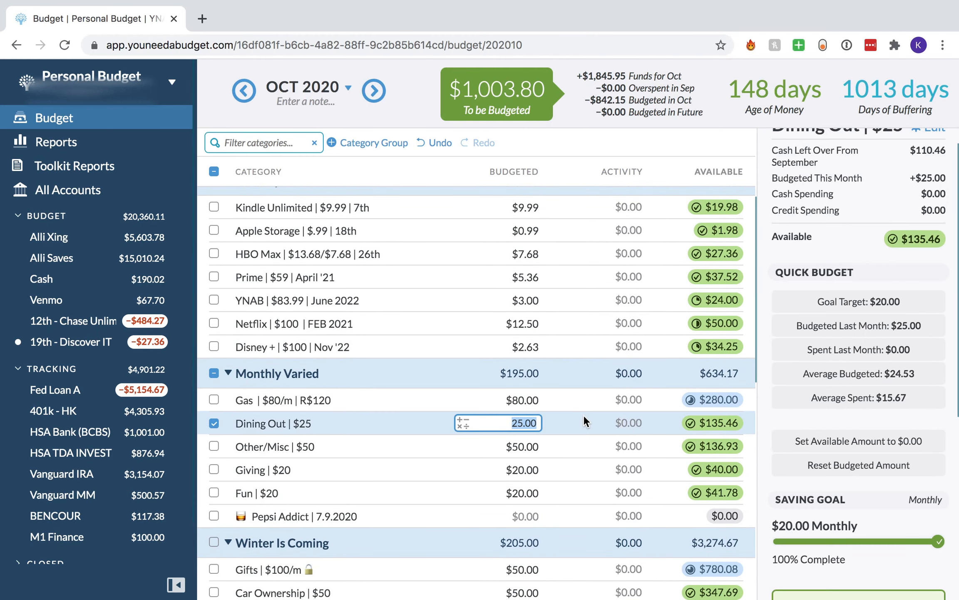
{"action": "key", "text": "Return"}
{"action": "key", "text": "Return"}
{"action": "key", "text": "Return"}
{"action": "key", "text": "Up"}
{"action": "key", "text": "Up"}
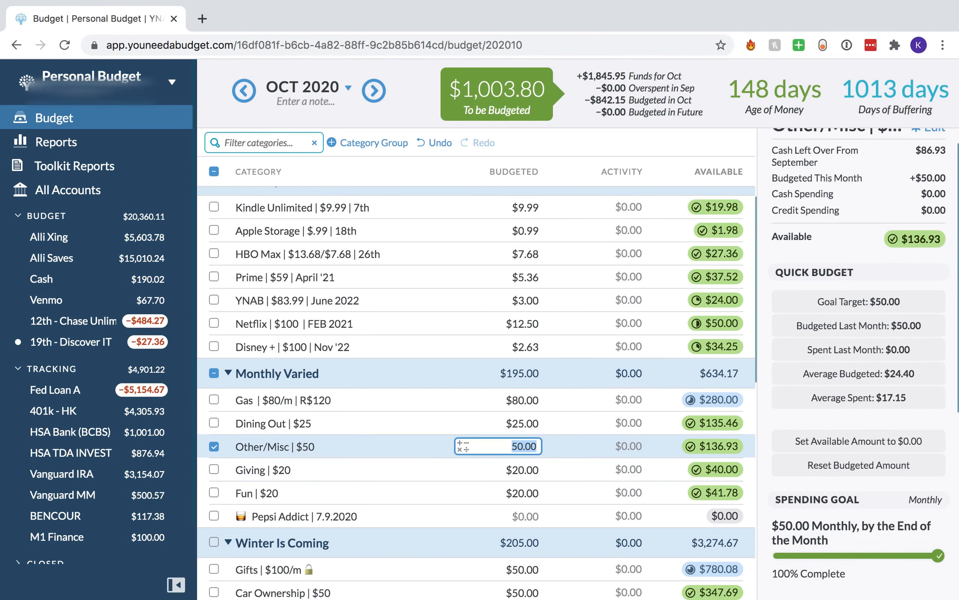
{"action": "key", "text": "Up"}
{"action": "left_click", "coordinate": [213, 447]}
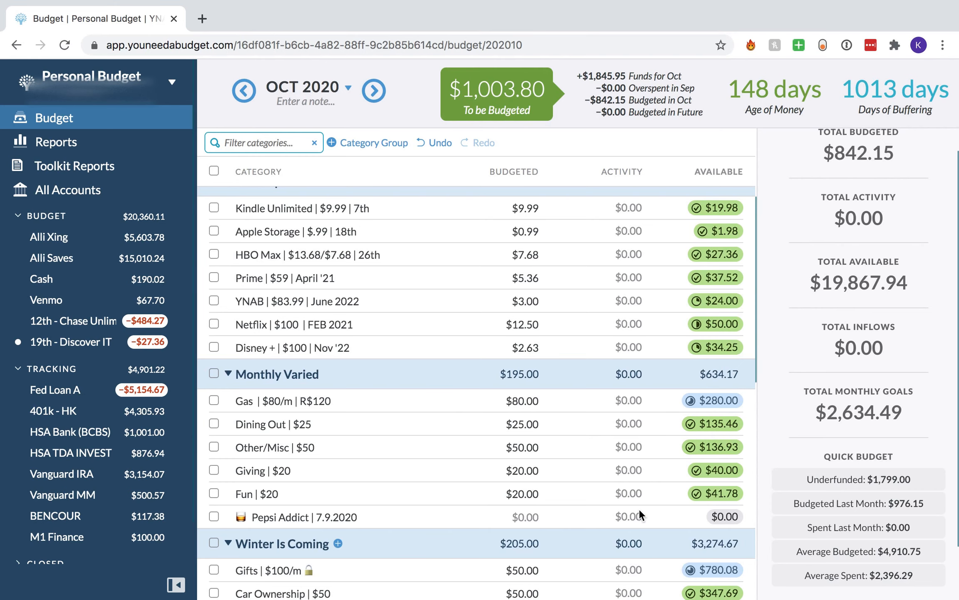
- Add 50 to the October budgeted amount for Gifts under Winter Is Coming
{"action": "scroll", "coordinate": [609, 412], "scroll_direction": "down", "scroll_amount": 2}
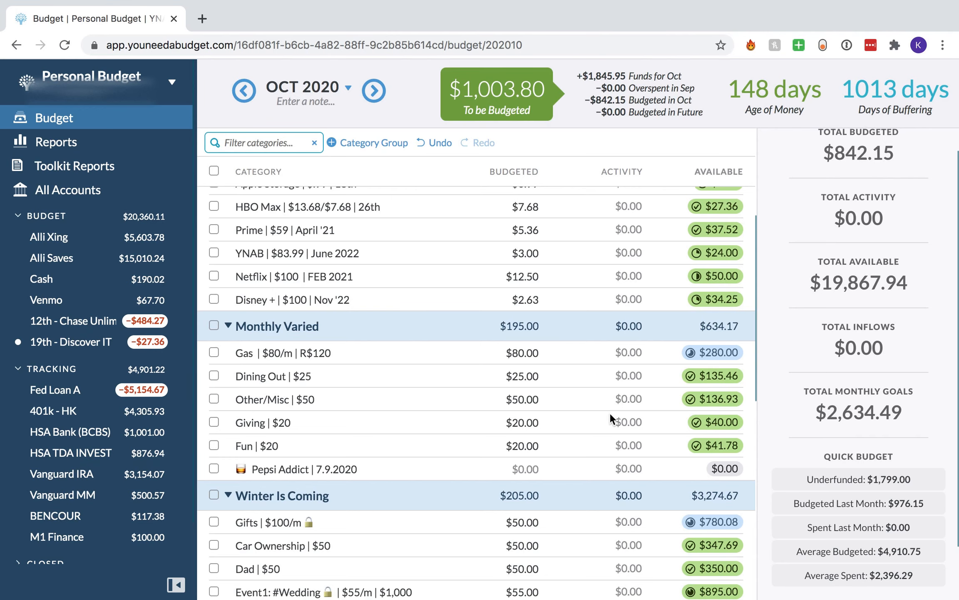
{"action": "scroll", "coordinate": [609, 413], "scroll_direction": "down", "scroll_amount": 6}
{"action": "left_click", "coordinate": [537, 368]}
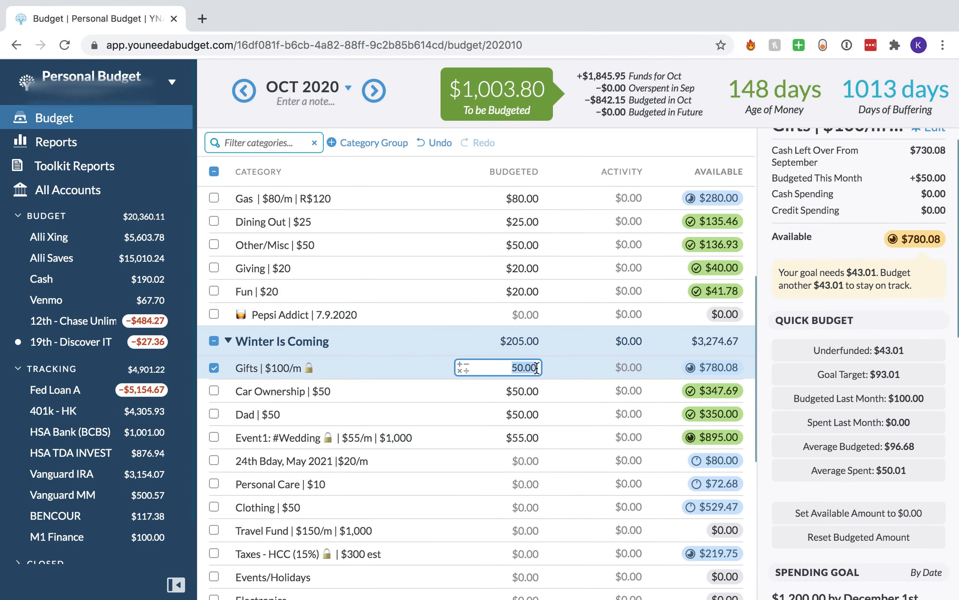
{"action": "key", "text": "Right"}
{"action": "type", "text": "+50"}
{"action": "key", "text": "Return"}
- Budget 20 for the 24th Bday category and 10 for Personal Care in October
{"action": "key", "text": "Down"}
{"action": "key", "text": "Down"}
{"action": "key", "text": "Down"}
{"action": "key", "text": "Down"}
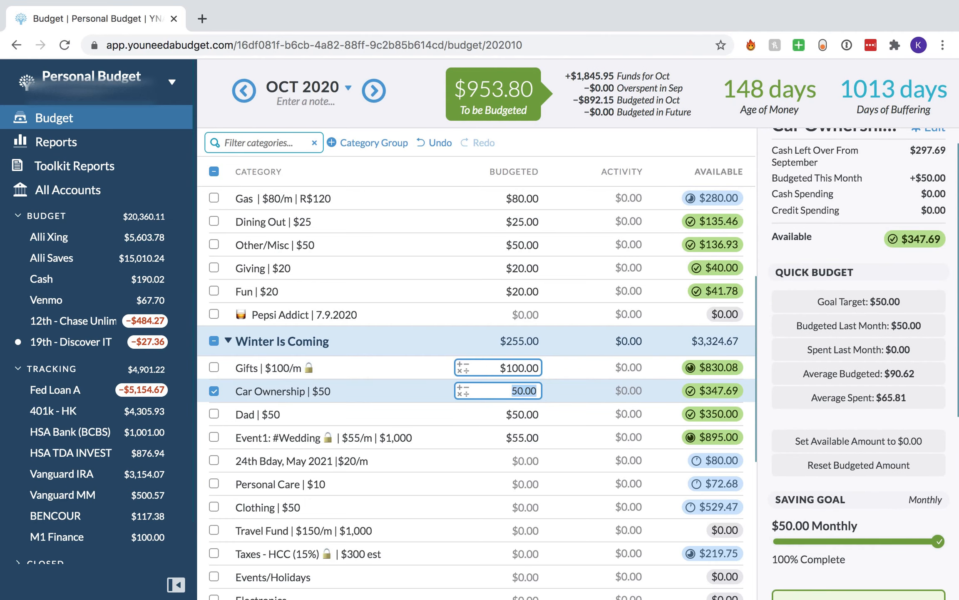
{"action": "type", "text": "20"}
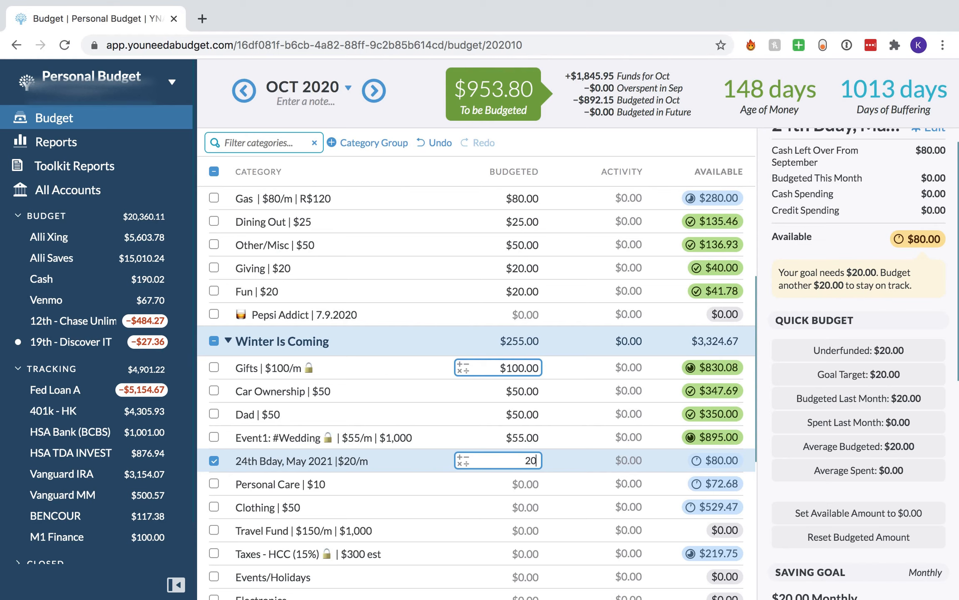
{"action": "key", "text": "Return"}
{"action": "type", "text": "10"}
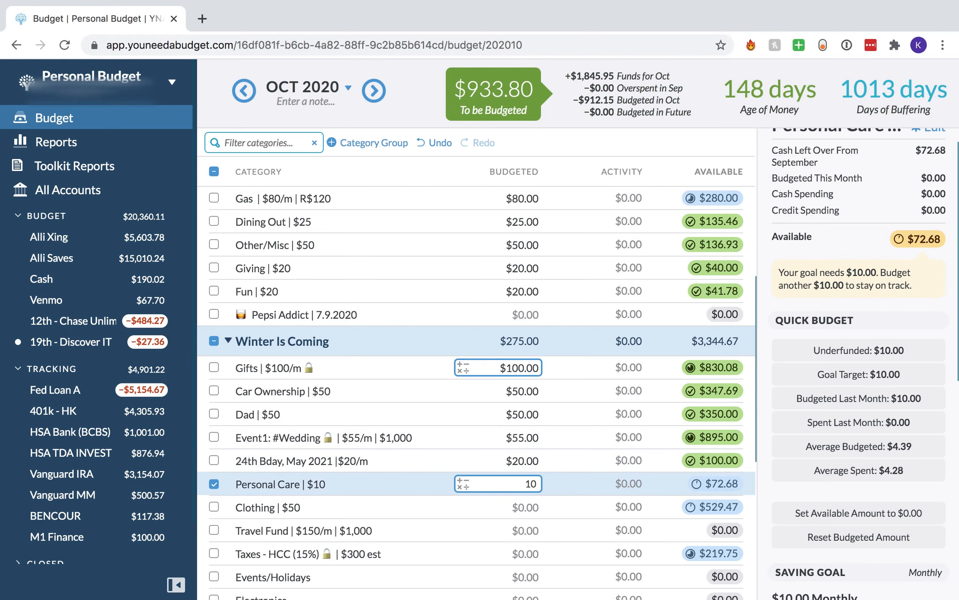
{"action": "key", "text": "Return"}
- Budget 50 for Clothing in October and deselect the category
{"action": "key", "text": "Down"}
{"action": "key", "text": "Up"}
{"action": "type", "text": "50"}
{"action": "key", "text": "Return"}
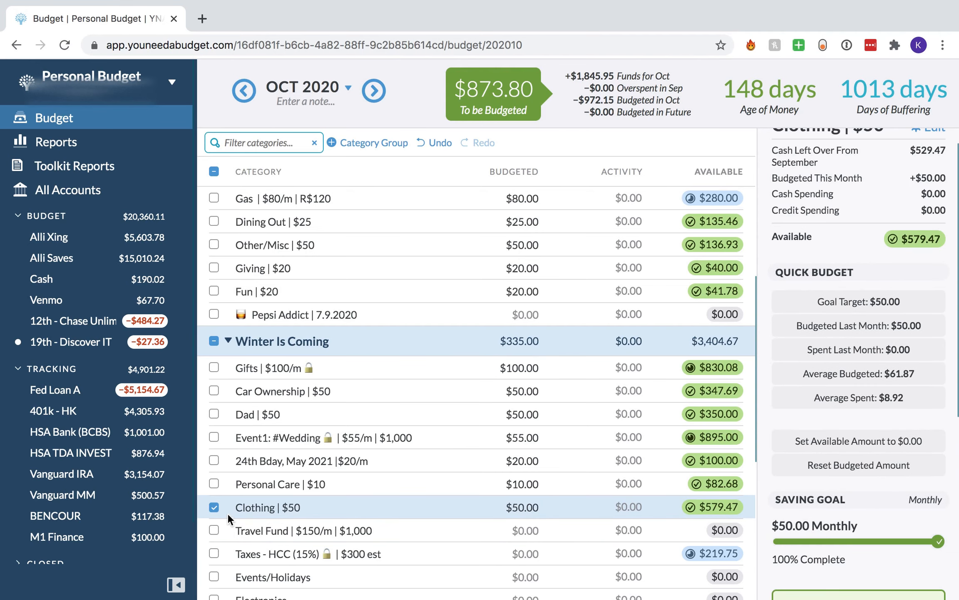
{"action": "left_click", "coordinate": [216, 505]}
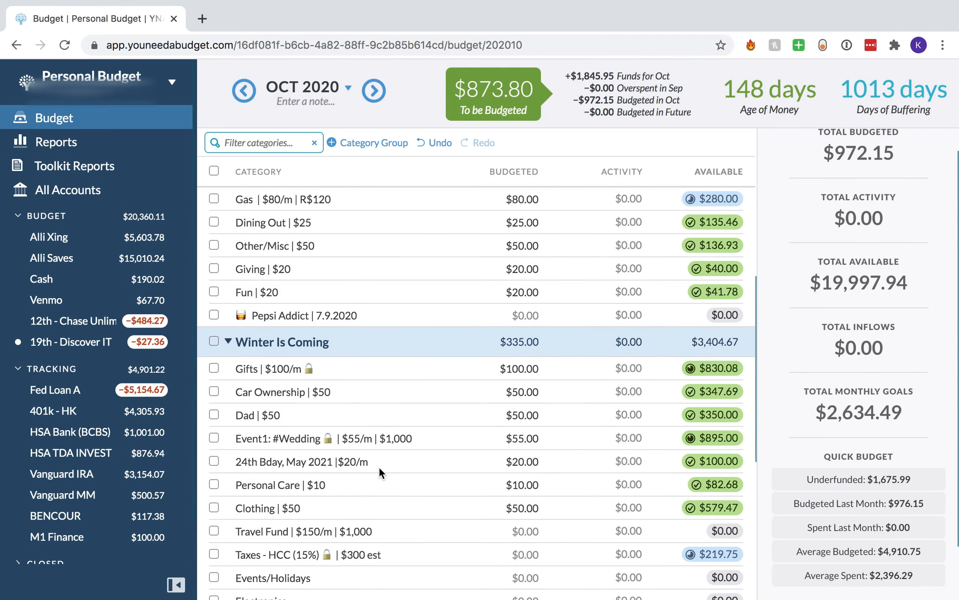
- Review the October category groups down to Savings and check the goal of the Taxes - HCC category
{"action": "scroll", "coordinate": [379, 466], "scroll_direction": "up", "scroll_amount": 8}
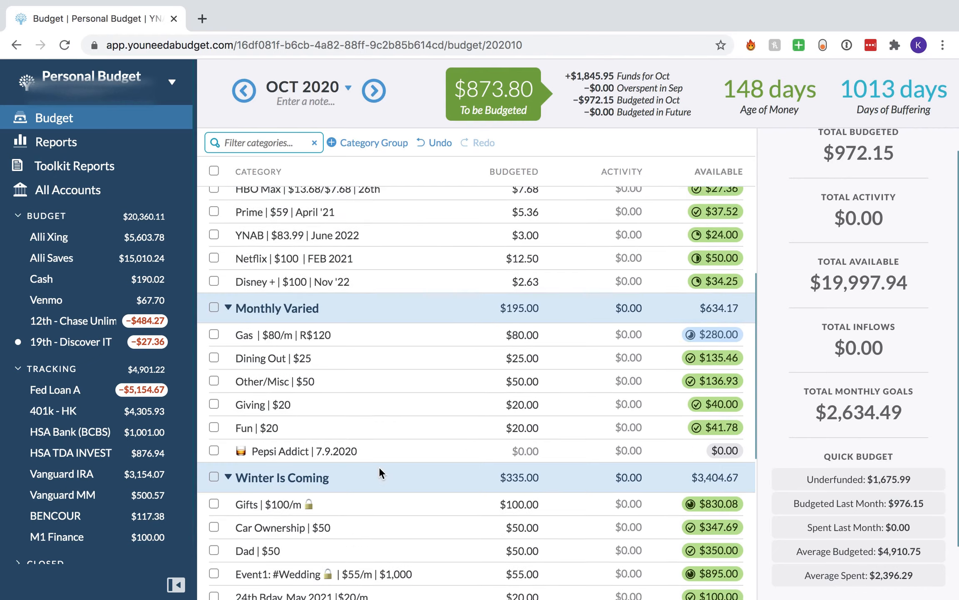
{"action": "scroll", "coordinate": [379, 466], "scroll_direction": "up", "scroll_amount": 1}
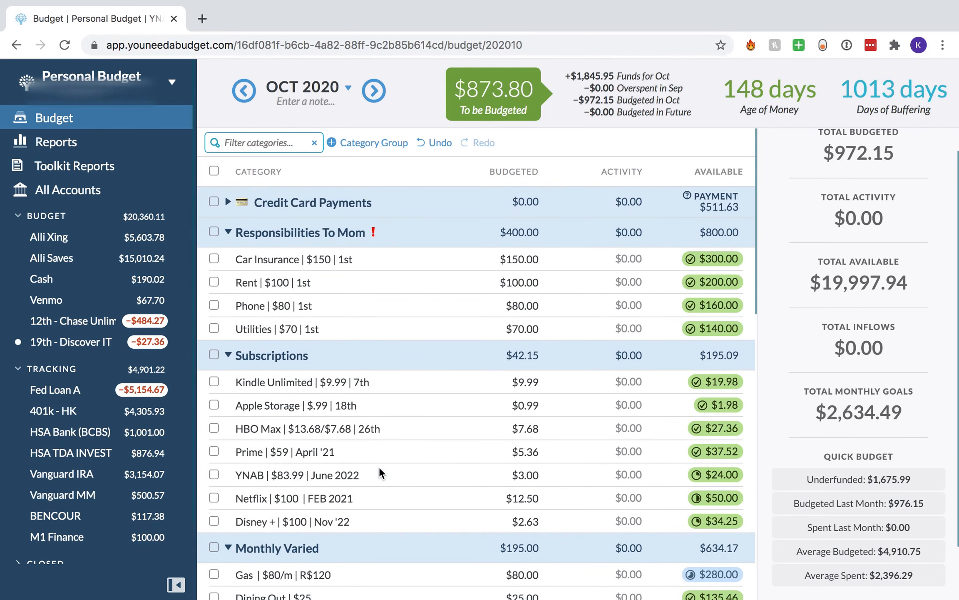
{"action": "scroll", "coordinate": [571, 313], "scroll_direction": "down", "scroll_amount": 5}
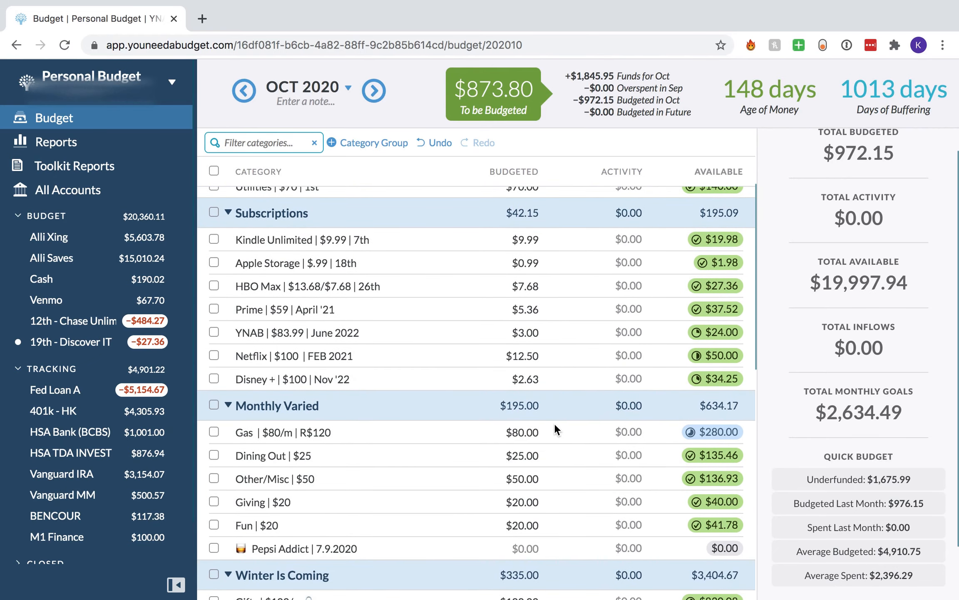
{"action": "scroll", "coordinate": [549, 433], "scroll_direction": "down", "scroll_amount": 12}
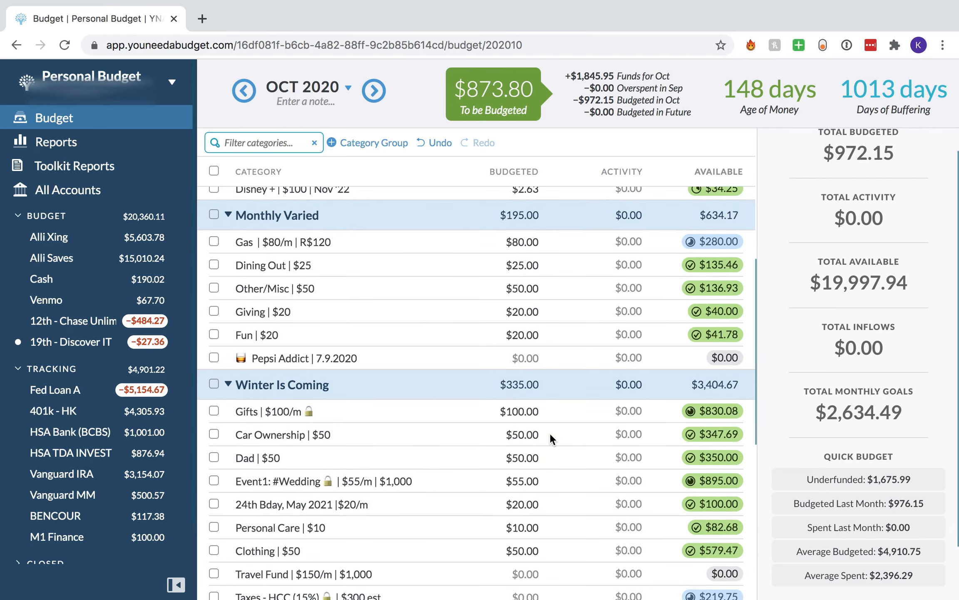
{"action": "scroll", "coordinate": [549, 432], "scroll_direction": "down", "scroll_amount": 3}
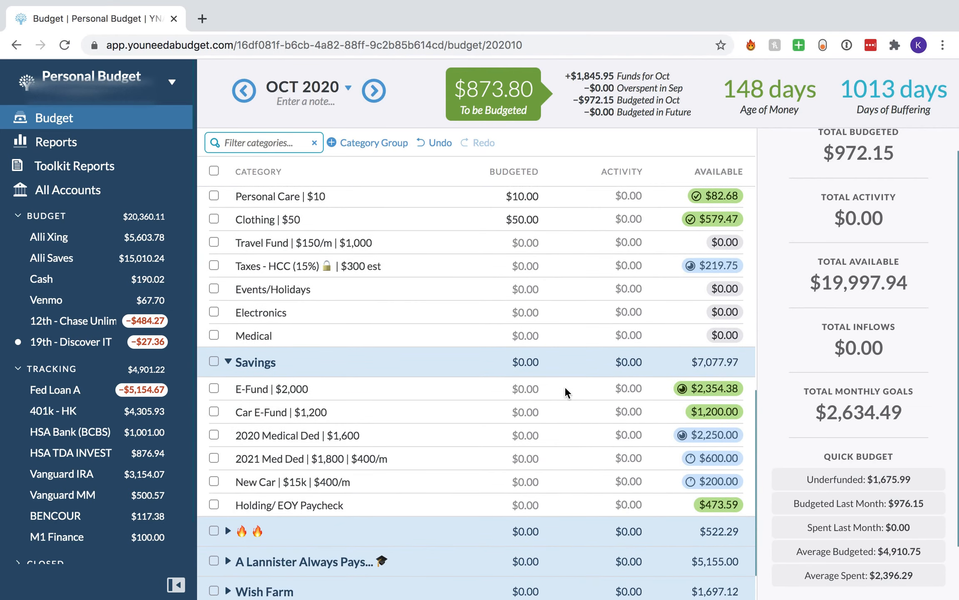
{"action": "left_click", "coordinate": [567, 273]}
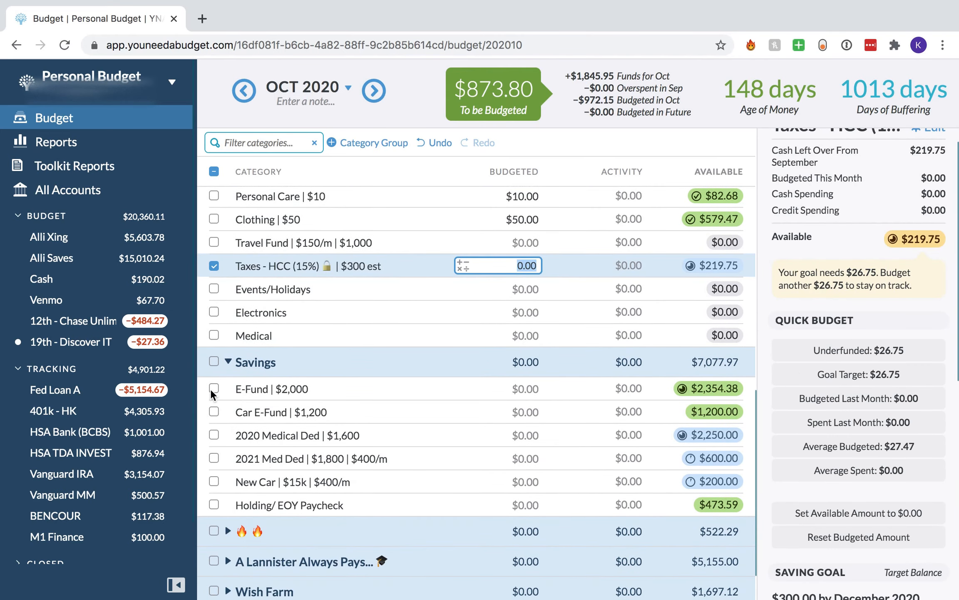
{"action": "left_click", "coordinate": [213, 268]}
{"action": "left_click", "coordinate": [213, 267]}
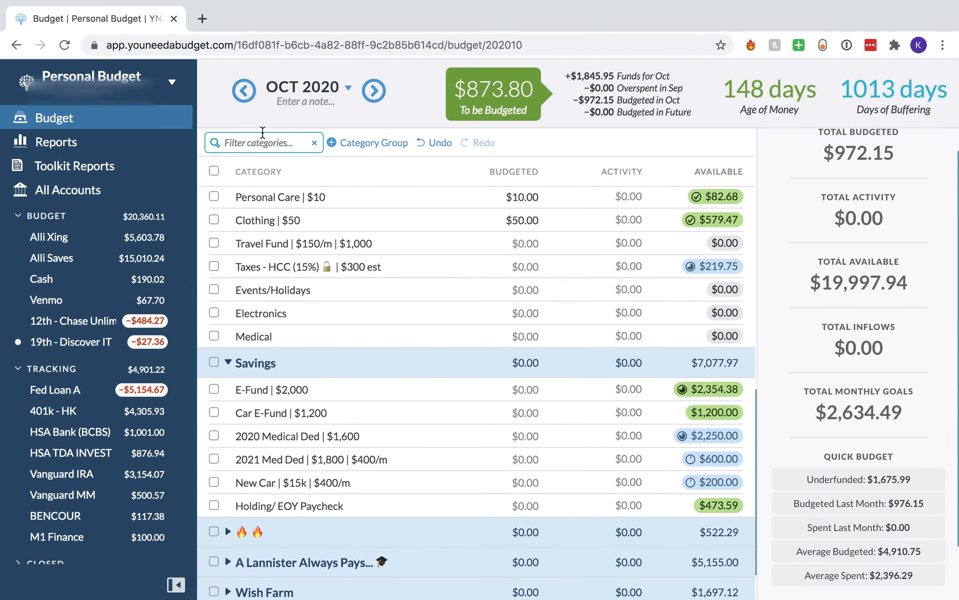
- Switch the budget to August 2020 and expand the fire emoji category group below Savings
{"action": "left_click", "coordinate": [300, 88]}
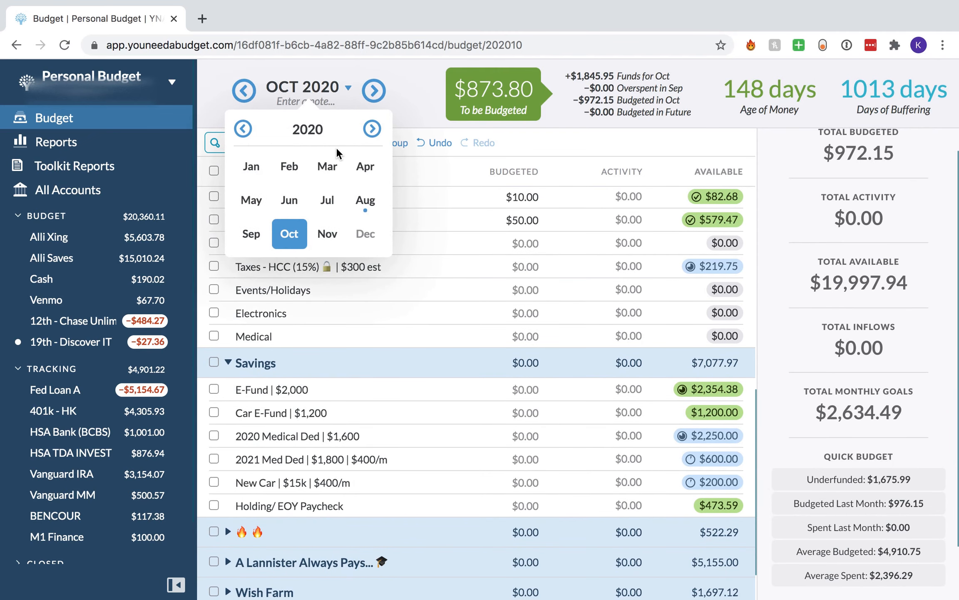
{"action": "left_click", "coordinate": [367, 211]}
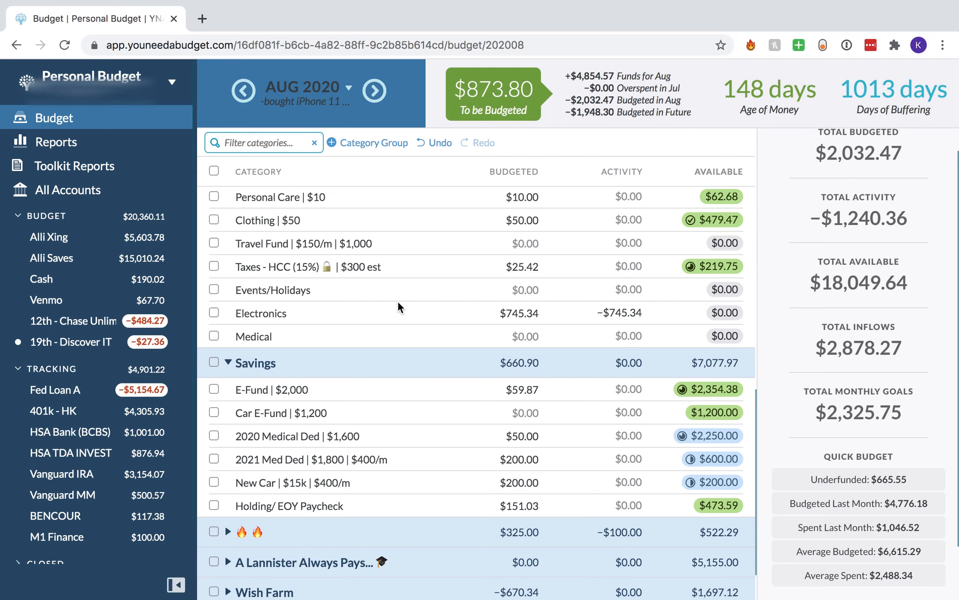
{"action": "scroll", "coordinate": [393, 267], "scroll_direction": "down", "scroll_amount": 3}
{"action": "left_click", "coordinate": [228, 466]}
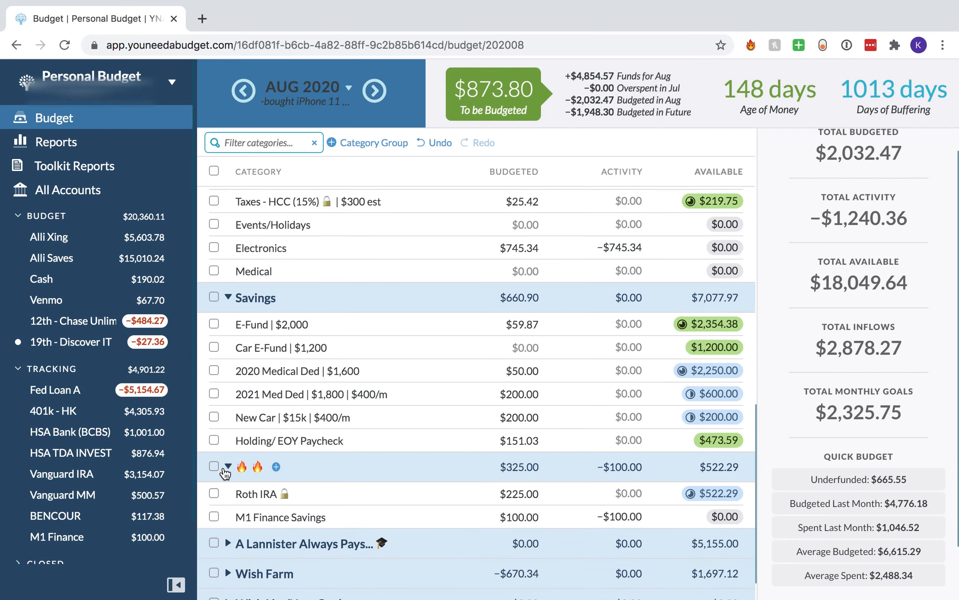
- Add 225 to the August budgeted amount for Roth IRA and deselect the category
{"action": "scroll", "coordinate": [370, 416], "scroll_direction": "down", "scroll_amount": 2}
{"action": "left_click", "coordinate": [542, 447]}
{"action": "type", "text": "+225"}
{"action": "key", "text": "Return"}
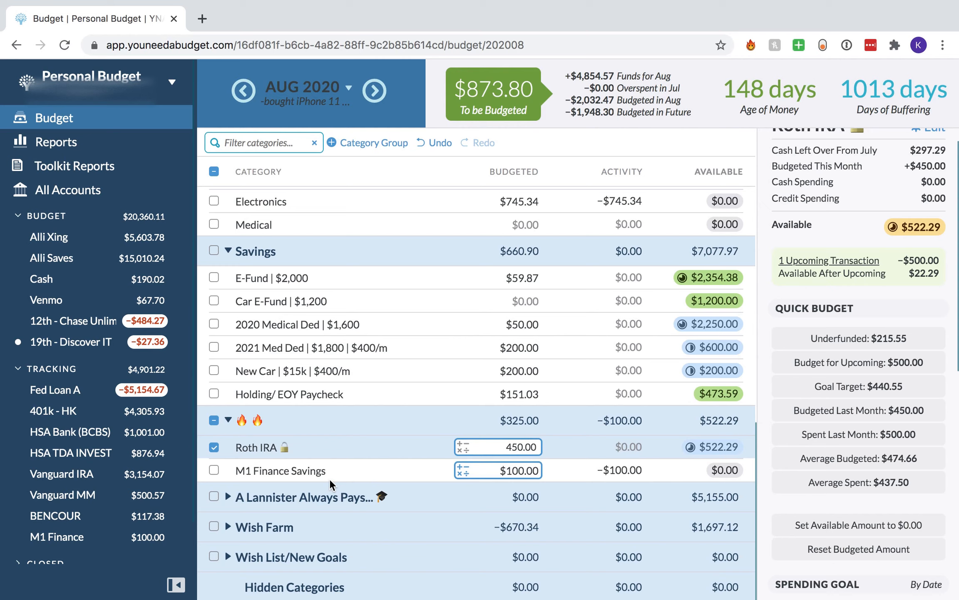
{"action": "left_click", "coordinate": [209, 444]}
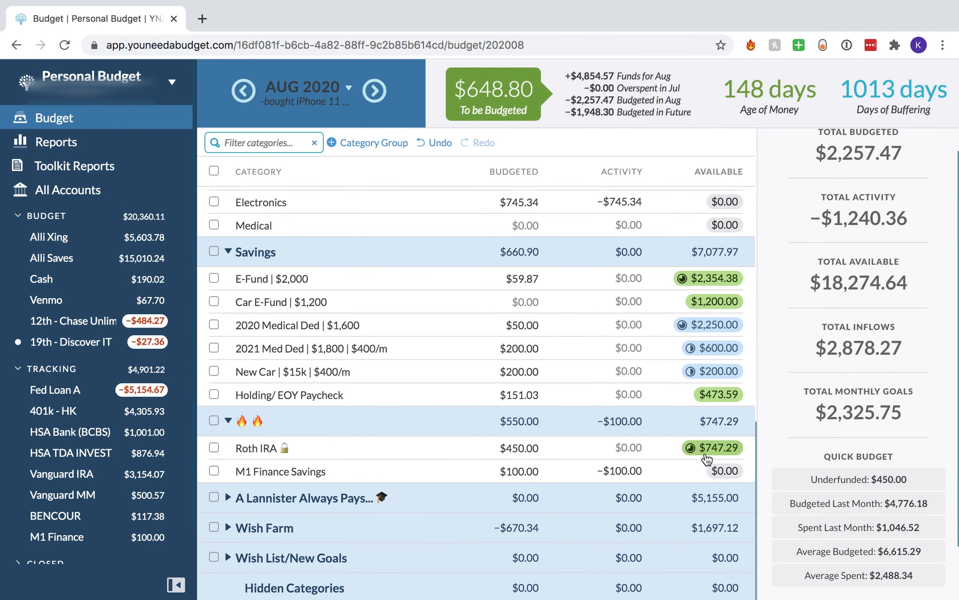
- Check the August details of the Roth IRA category, then collapse its fire emoji category group
{"action": "left_click", "coordinate": [666, 444]}
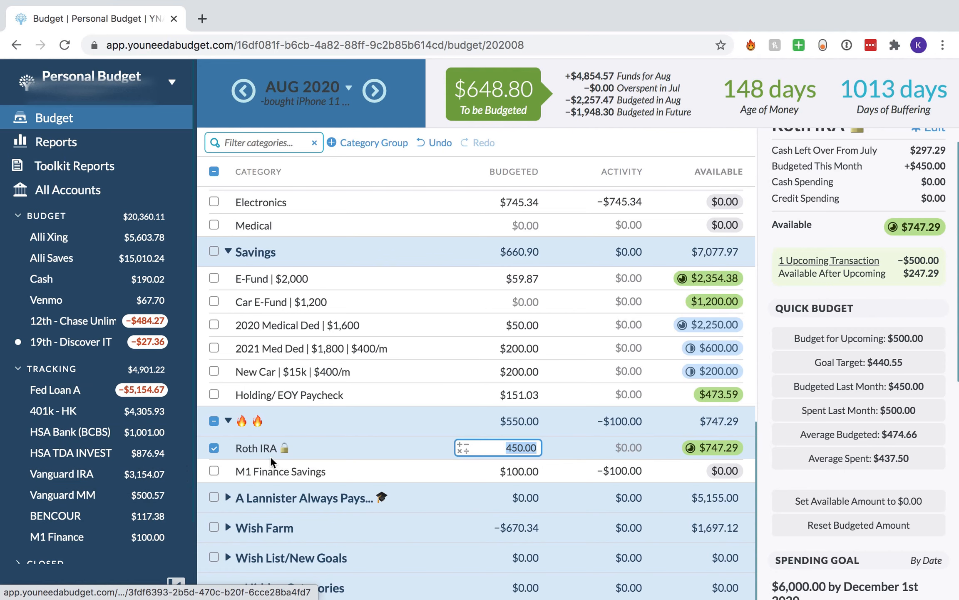
{"action": "left_click", "coordinate": [219, 443]}
{"action": "left_click", "coordinate": [230, 422]}
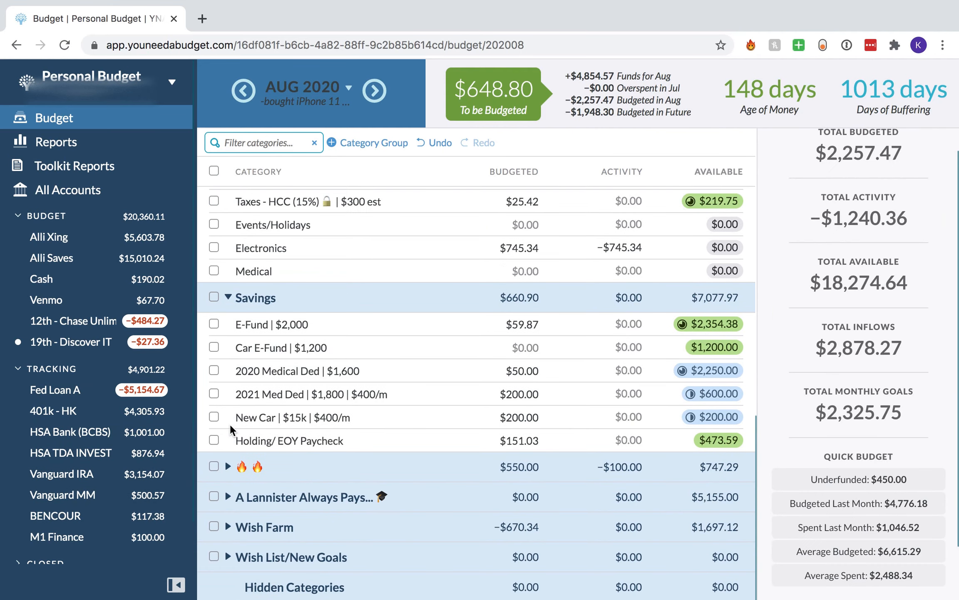
- Add 50 to the August budgeted amount for 2020 Medical Ded
{"action": "left_click", "coordinate": [537, 370]}
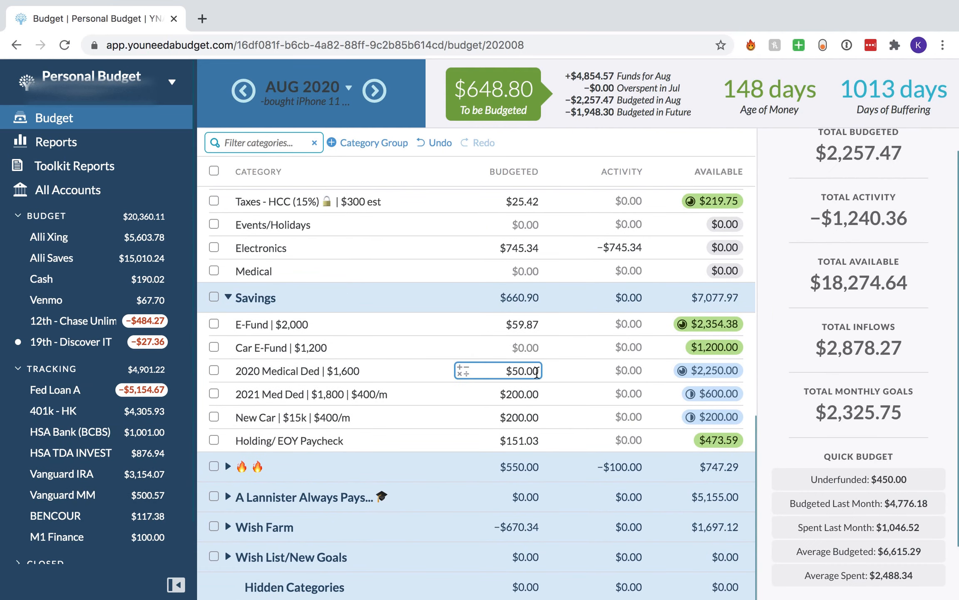
{"action": "type", "text": "+50"}
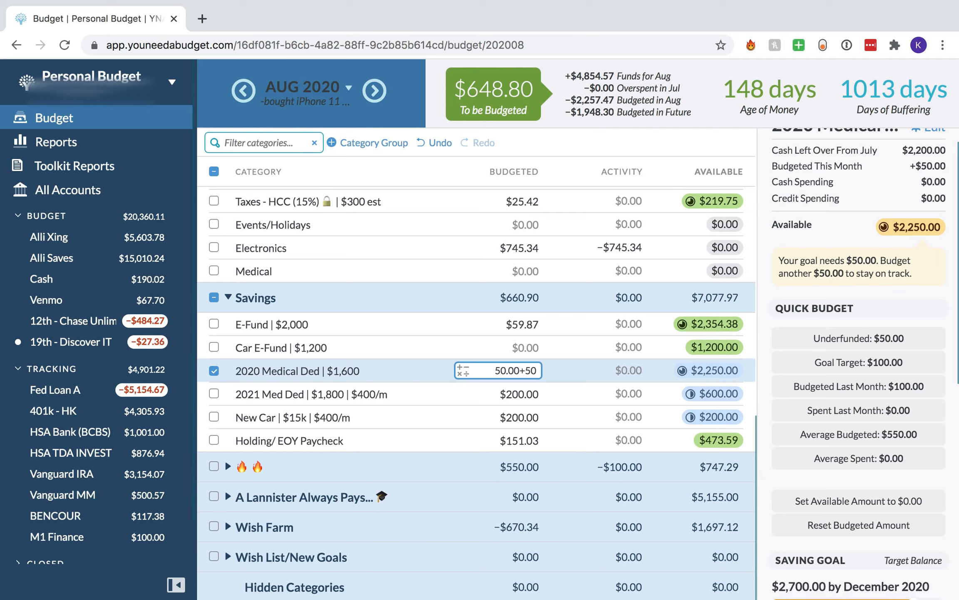
{"action": "key", "text": "Return"}
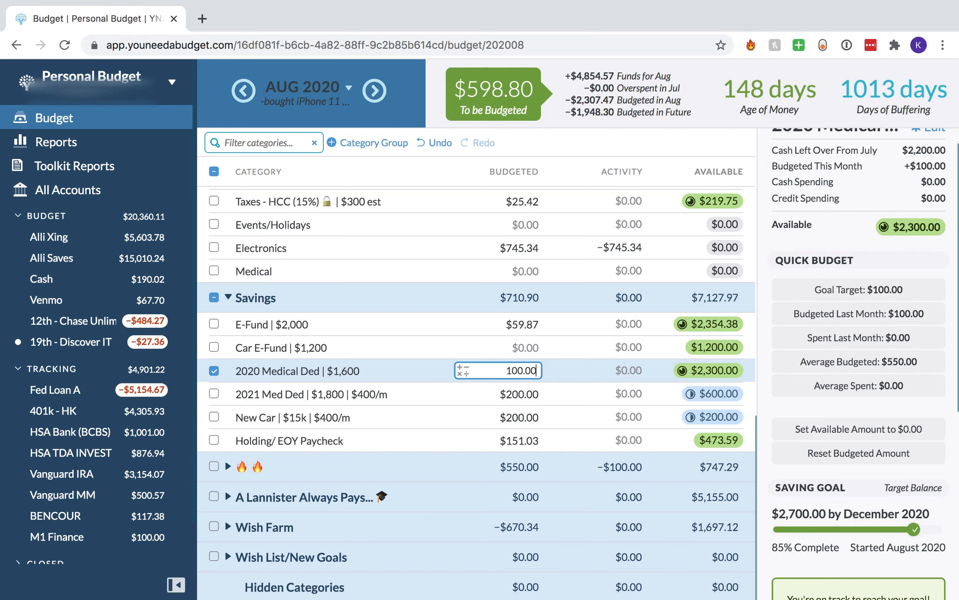
- Add 200 each to the August budgeted amounts for 2021 Med Ded and New Car, leaving no category selected
{"action": "key", "text": "Return"}
{"action": "type", "text": "+200"}
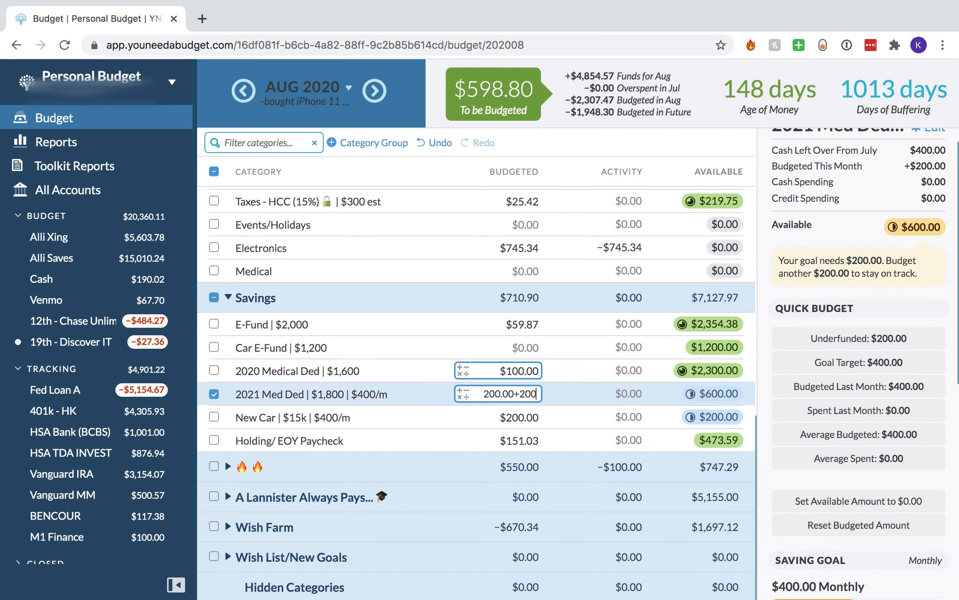
{"action": "key", "text": "Return"}
{"action": "key", "text": "Return"}
{"action": "type", "text": "+200"}
{"action": "key", "text": "Return"}
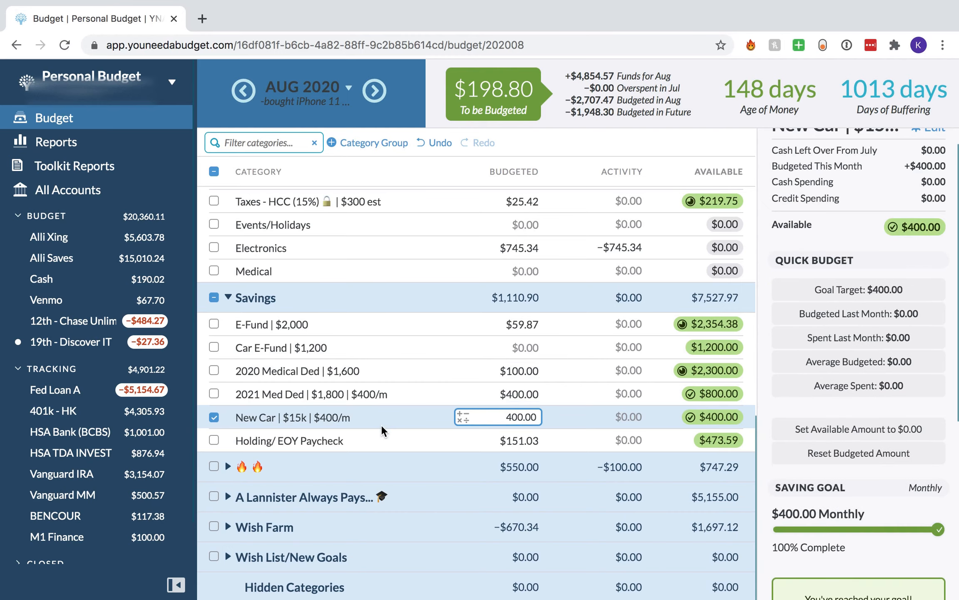
{"action": "left_click", "coordinate": [213, 417]}
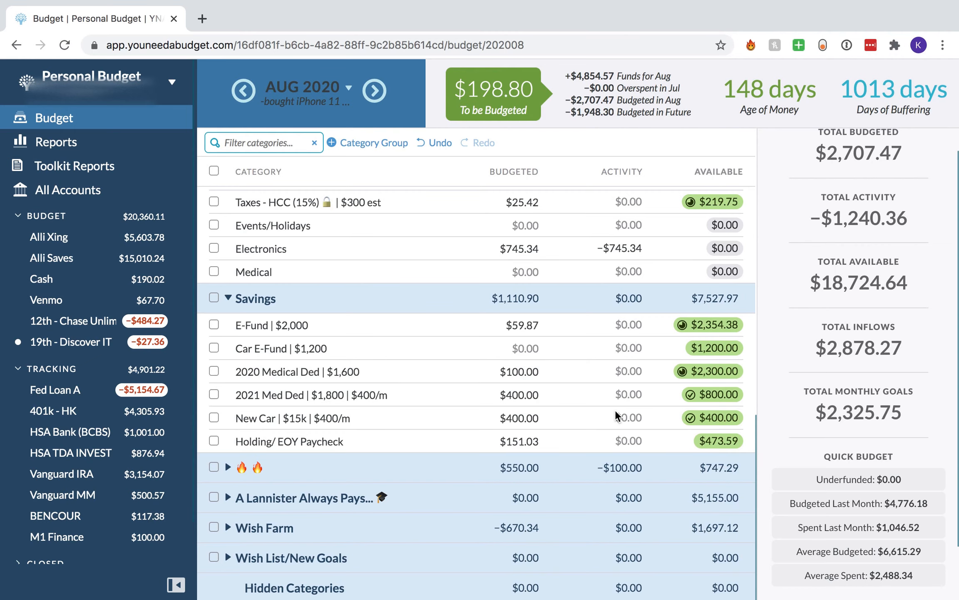
- Expand the A Lannister Always Pays group to check its loan categories, then collapse it
{"action": "scroll", "coordinate": [605, 339], "scroll_direction": "up", "scroll_amount": 3}
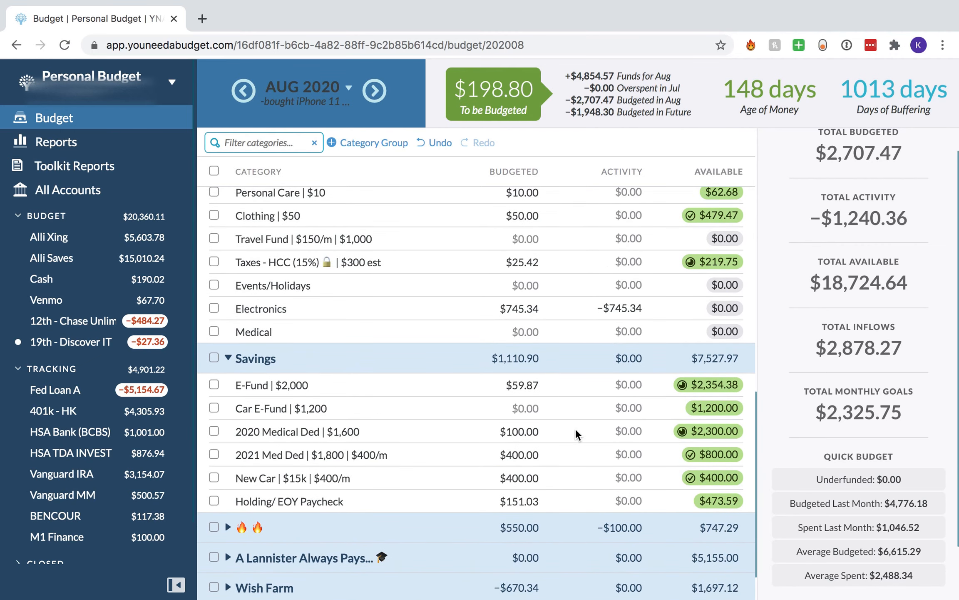
{"action": "scroll", "coordinate": [545, 451], "scroll_direction": "down", "scroll_amount": 2}
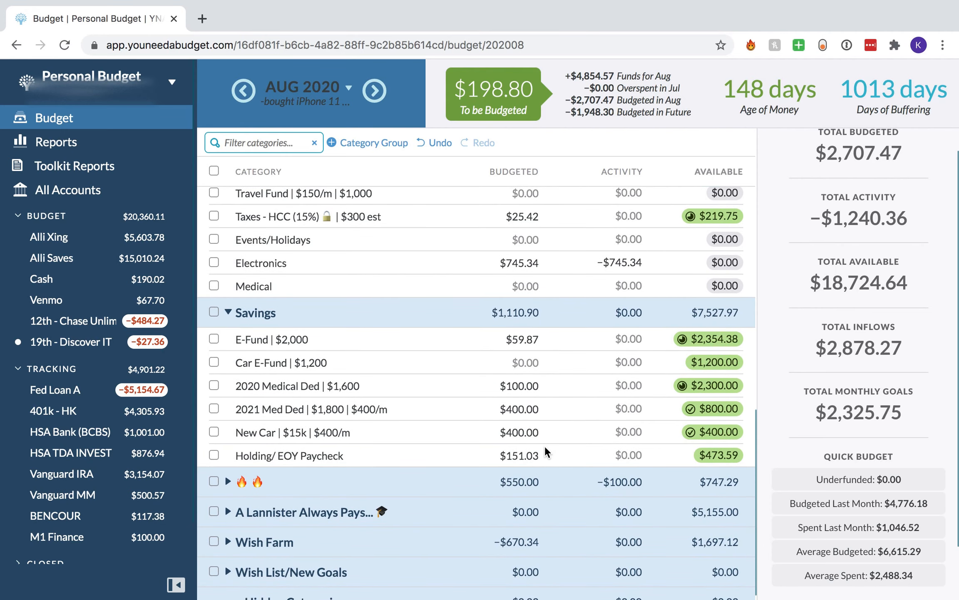
{"action": "left_click", "coordinate": [228, 511]}
{"action": "scroll", "coordinate": [231, 516], "scroll_direction": "down", "scroll_amount": 3}
{"action": "scroll", "coordinate": [437, 422], "scroll_direction": "down", "scroll_amount": 1}
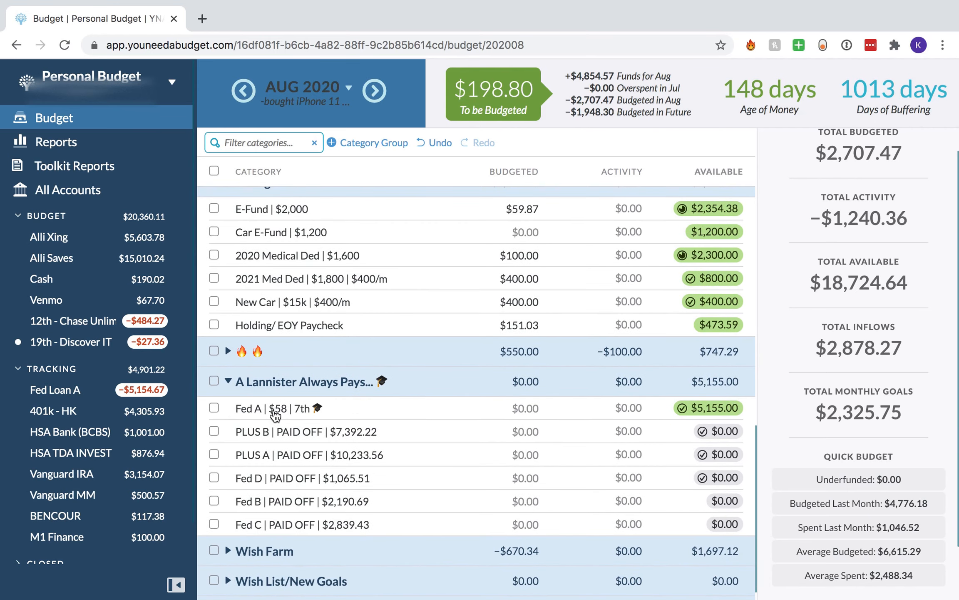
{"action": "left_click", "coordinate": [228, 382]}
- Expand the Wish Farm group, add 17.88 to the August budgeted amount for Computer Replacement and deselect the category
{"action": "left_click", "coordinate": [229, 521]}
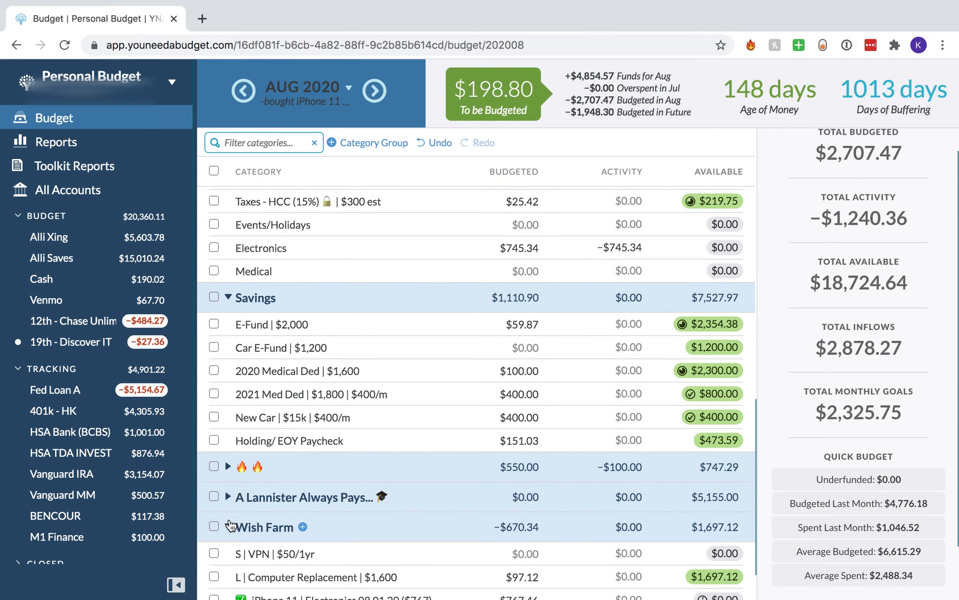
{"action": "scroll", "coordinate": [229, 518], "scroll_direction": "down", "scroll_amount": 2}
{"action": "left_click", "coordinate": [583, 511]}
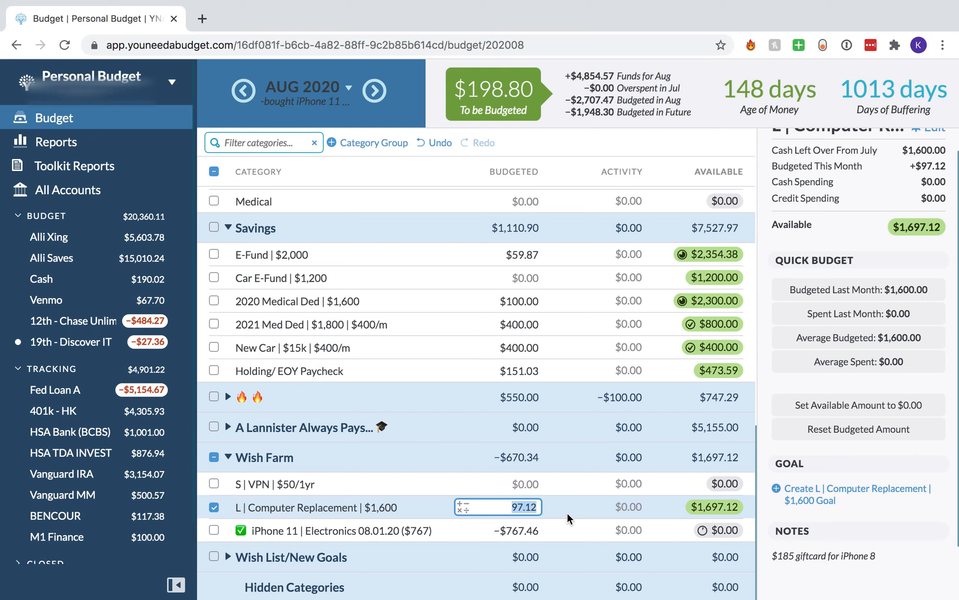
{"action": "left_click", "coordinate": [536, 506]}
{"action": "type", "text": "+17.88"}
{"action": "key", "text": "Return"}
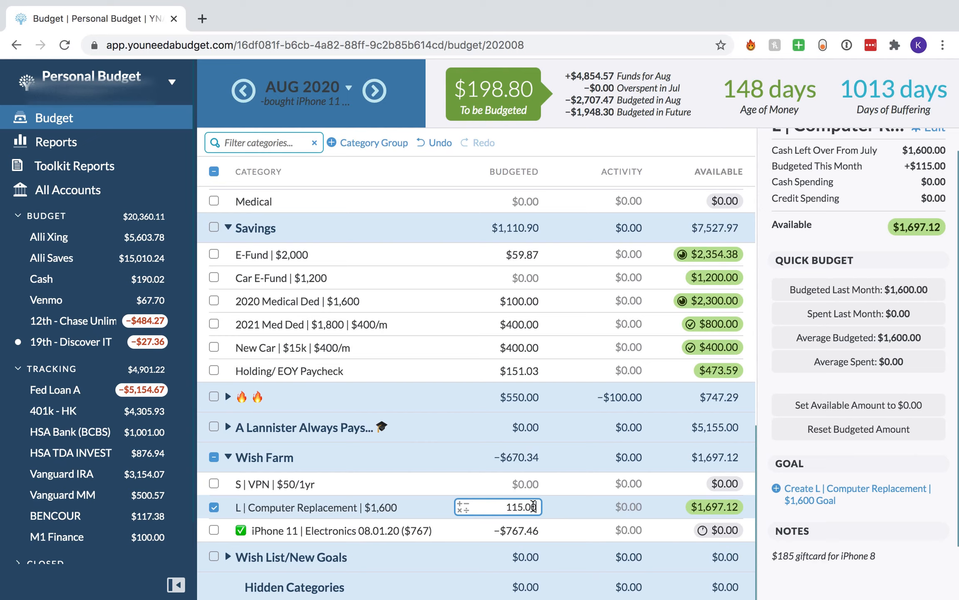
{"action": "left_click", "coordinate": [215, 507]}
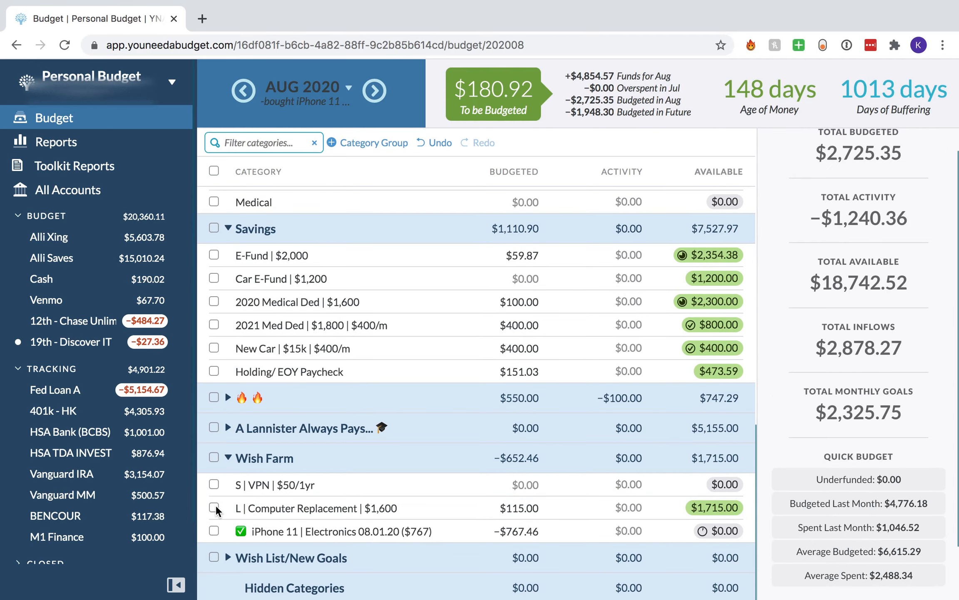
- Rename the Computer Replacement category as "L | Computer Replacement | $1,900" and collapse the Wish Farm group
{"action": "left_click", "coordinate": [667, 508]}
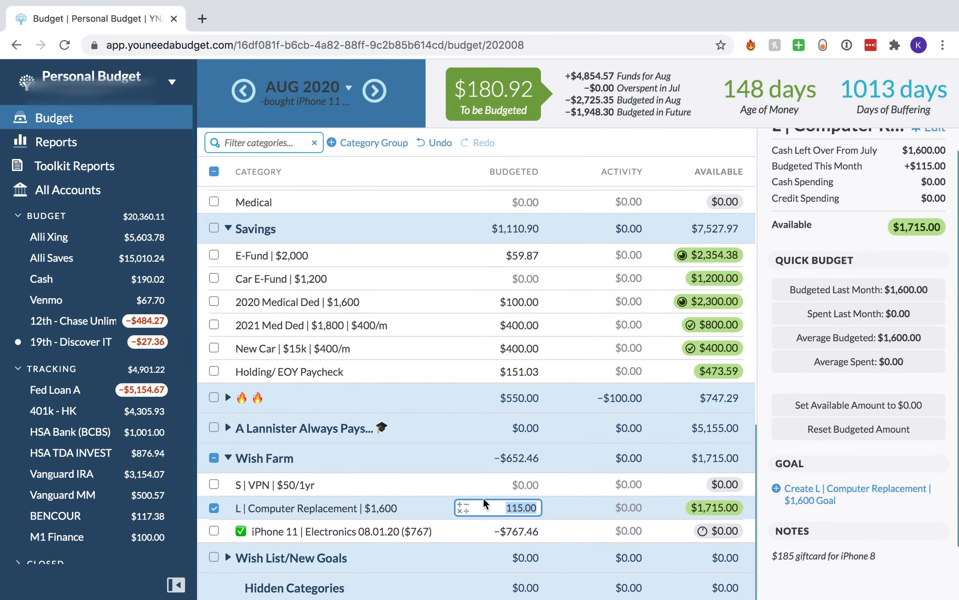
{"action": "left_click", "coordinate": [296, 508]}
{"action": "left_click", "coordinate": [355, 429]}
{"action": "key", "text": "BackSpace"}
{"action": "type", "text": "9"}
{"action": "left_click", "coordinate": [440, 470]}
{"action": "left_click", "coordinate": [213, 508]}
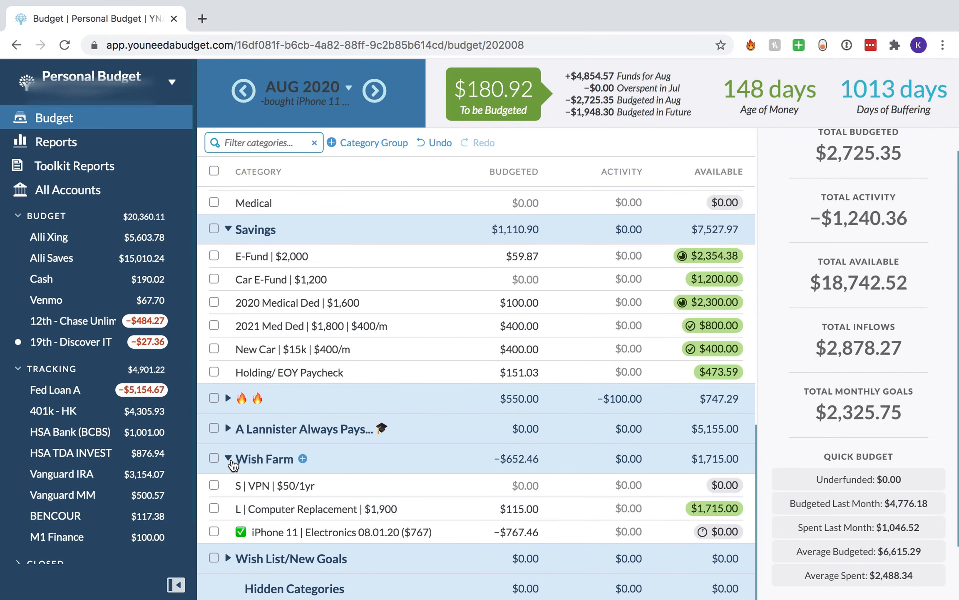
{"action": "left_click", "coordinate": [228, 457]}
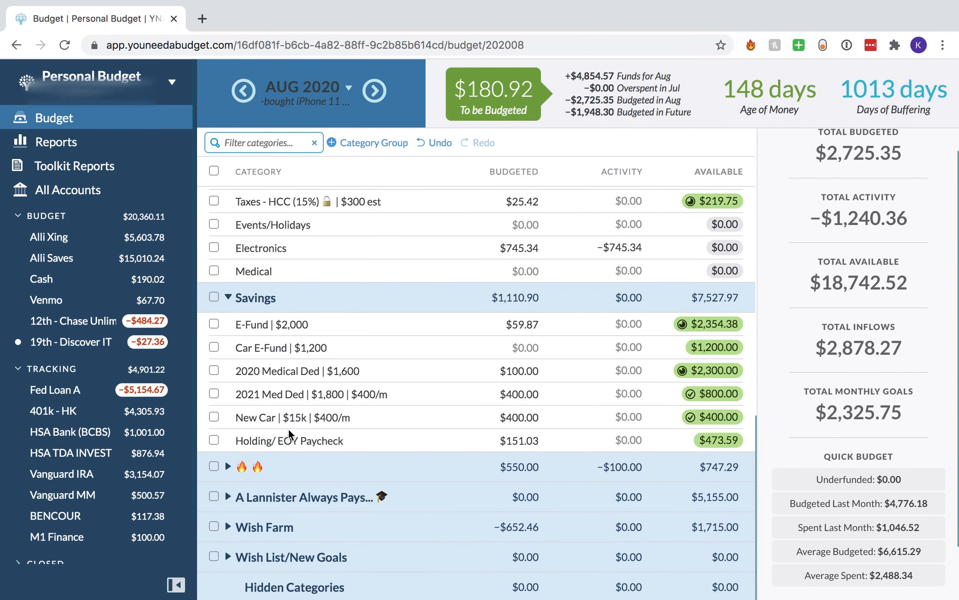
- Add 25 to the August budgeted amount for the Dad category under Winter Is Coming and deselect it
{"action": "scroll", "coordinate": [298, 429], "scroll_direction": "up", "scroll_amount": 3}
{"action": "scroll", "coordinate": [298, 428], "scroll_direction": "up", "scroll_amount": 1}
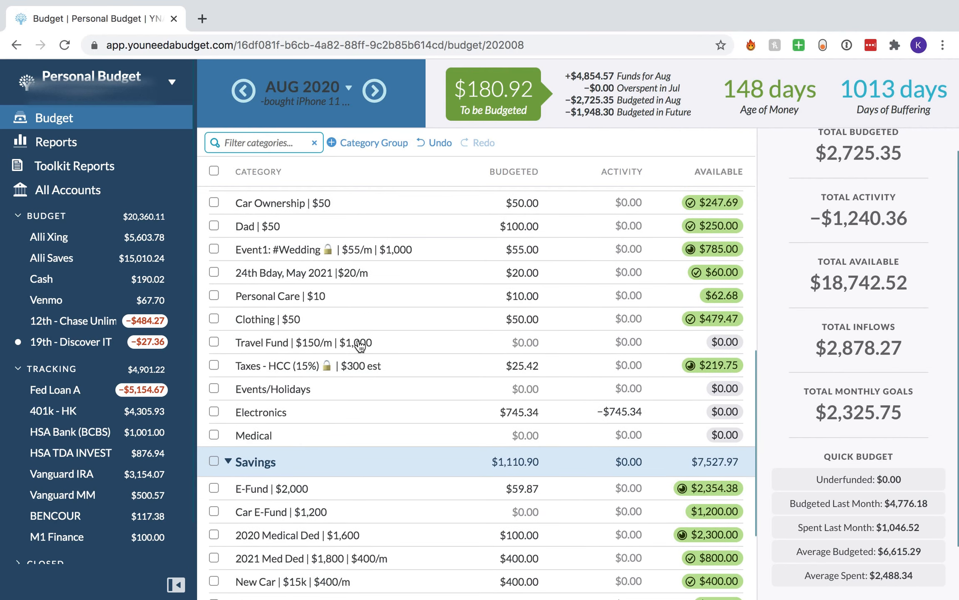
{"action": "left_click", "coordinate": [524, 225]}
{"action": "left_click", "coordinate": [535, 225]}
{"action": "type", "text": "+25"}
{"action": "key", "text": "Return"}
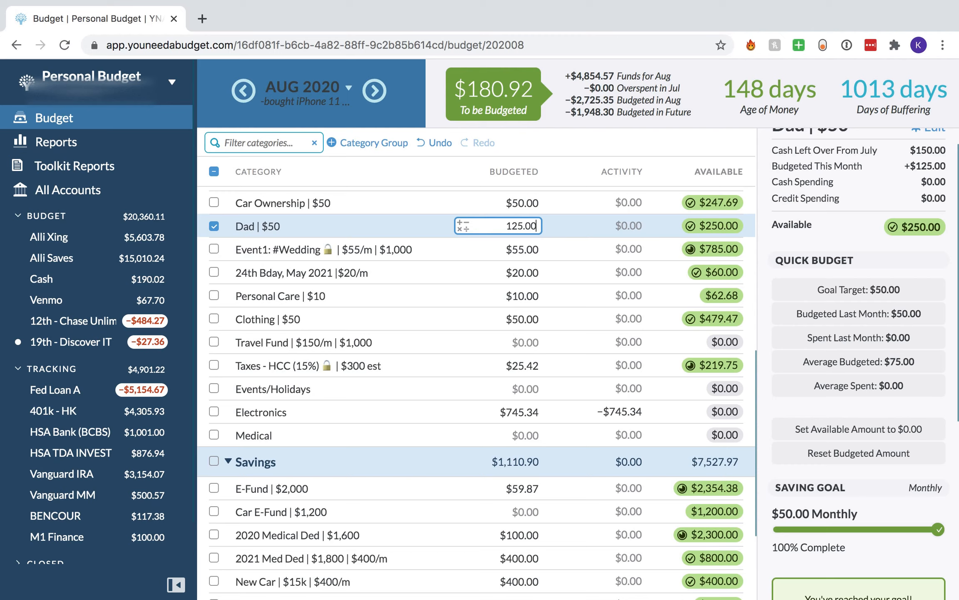
{"action": "key", "text": "super+a"}
{"action": "left_click", "coordinate": [213, 227]}
{"action": "left_click", "coordinate": [527, 227]}
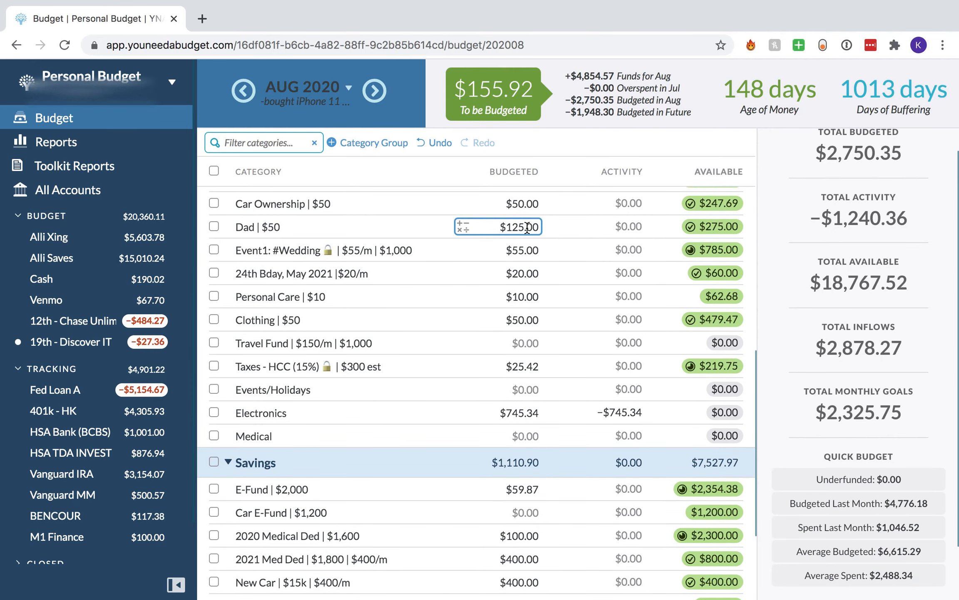
- Set the August budgeted amount for Travel Fund to 100
{"action": "scroll", "coordinate": [527, 227], "scroll_direction": "down", "scroll_amount": 1}
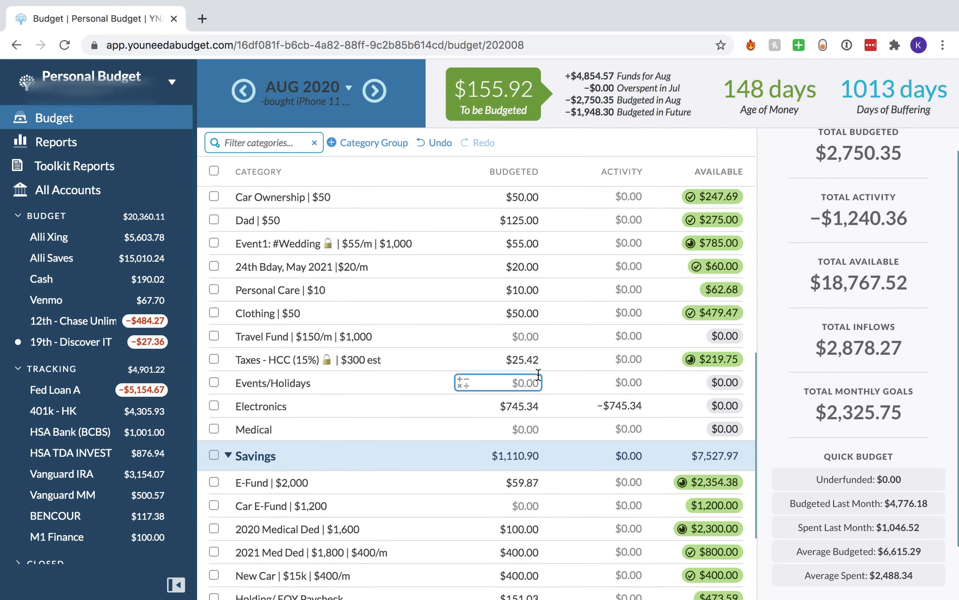
{"action": "left_click", "coordinate": [536, 357]}
{"action": "left_click", "coordinate": [528, 336]}
{"action": "type", "text": "100"}
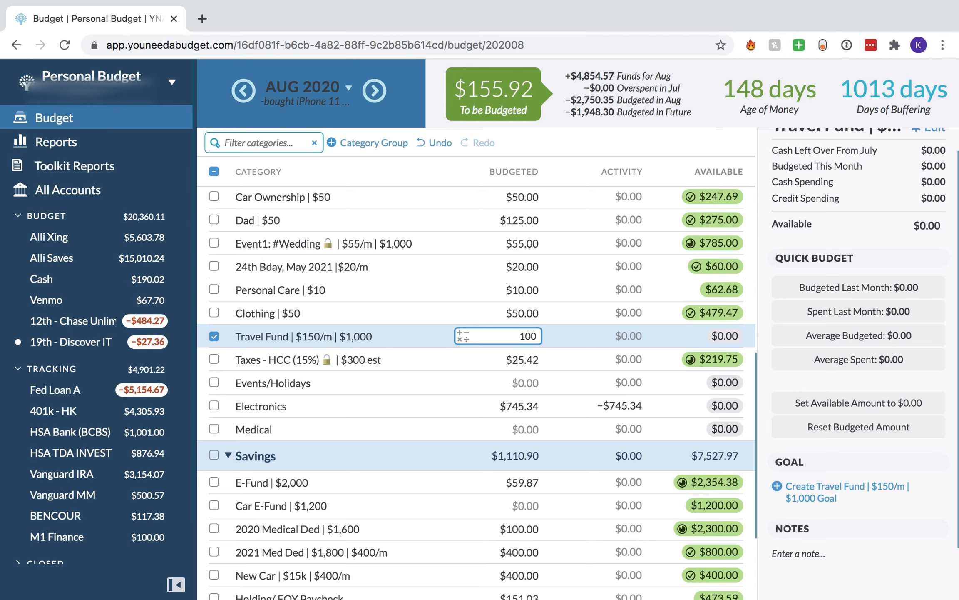
{"action": "key", "text": "Return"}
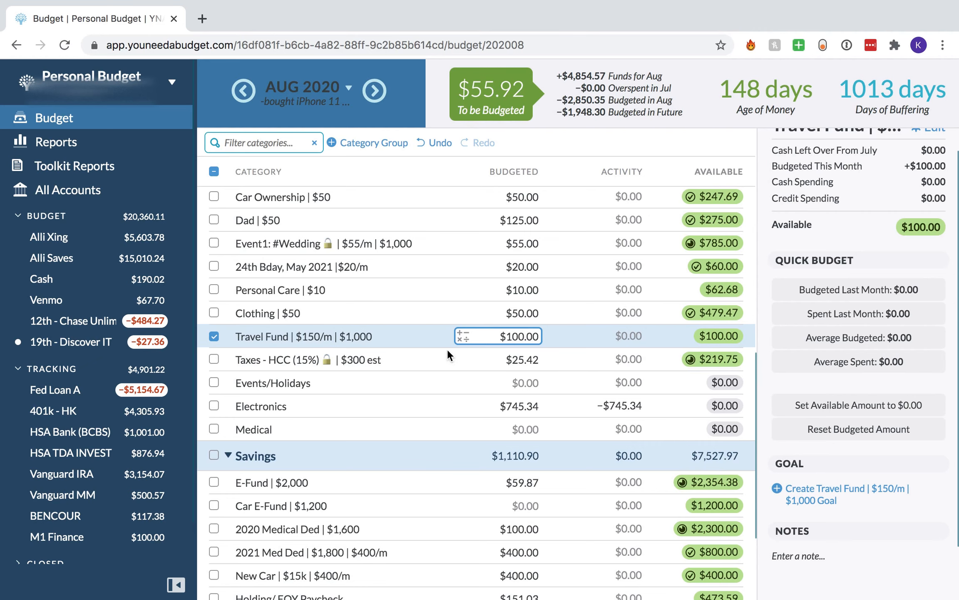
- Review the August category groups from Winter Is Coming down to Wish Farm
{"action": "scroll", "coordinate": [437, 333], "scroll_direction": "up", "scroll_amount": 2}
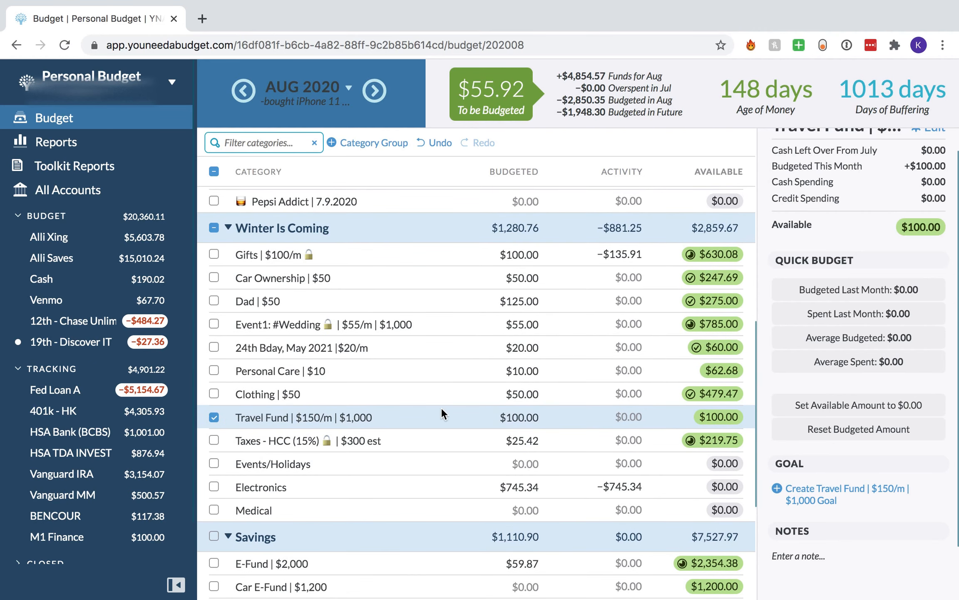
{"action": "scroll", "coordinate": [441, 413], "scroll_direction": "down", "scroll_amount": 1}
{"action": "scroll", "coordinate": [441, 407], "scroll_direction": "down", "scroll_amount": 5}
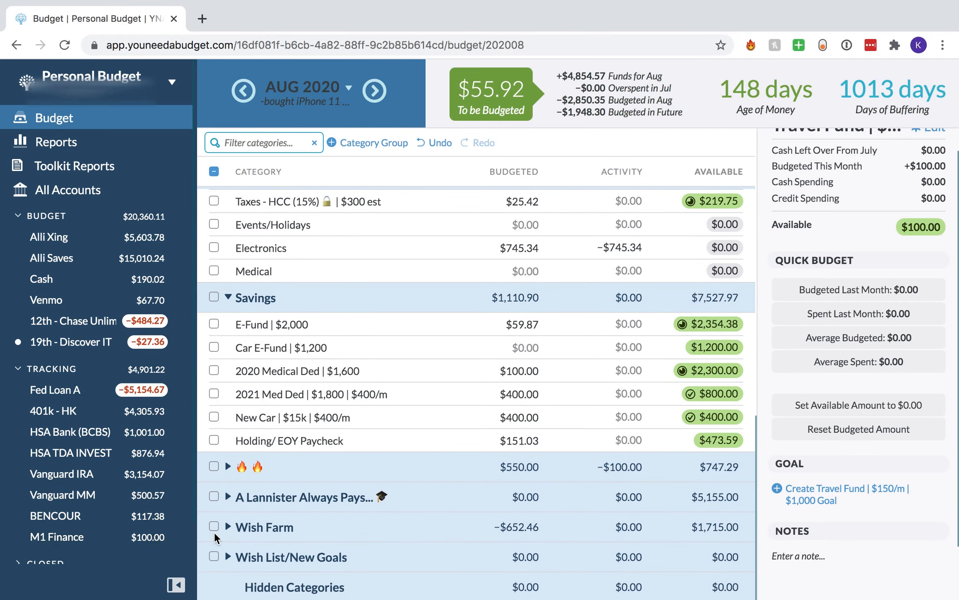
{"action": "left_click", "coordinate": [228, 528]}
{"action": "scroll", "coordinate": [225, 479], "scroll_direction": "up", "scroll_amount": 6}
{"action": "left_click", "coordinate": [539, 361]}
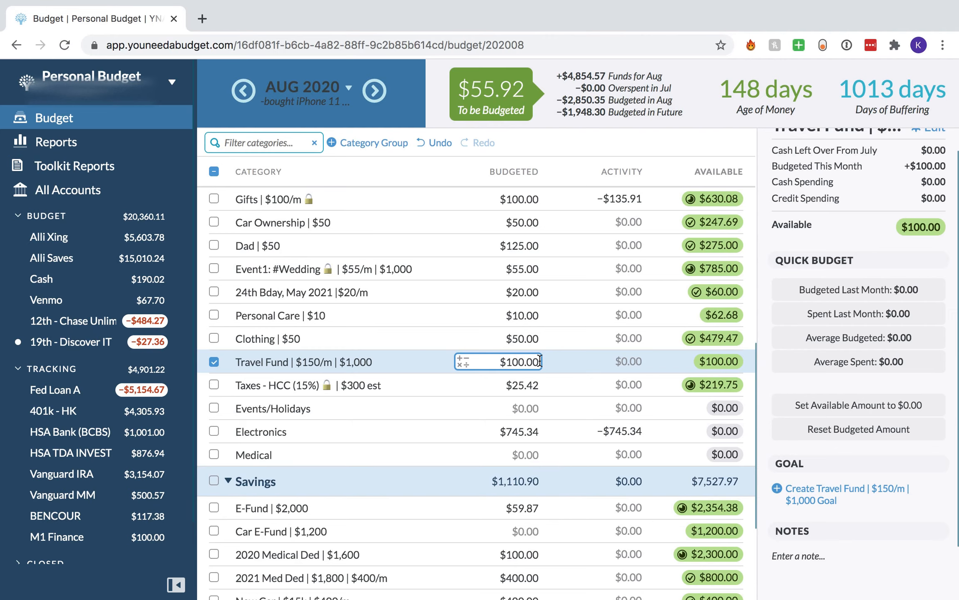
- Add 50 to the August budgeted amount for E-Fund and check the category's details
{"action": "scroll", "coordinate": [538, 361], "scroll_direction": "down", "scroll_amount": 3}
{"action": "left_click", "coordinate": [537, 401]}
{"action": "type", "text": "+"}
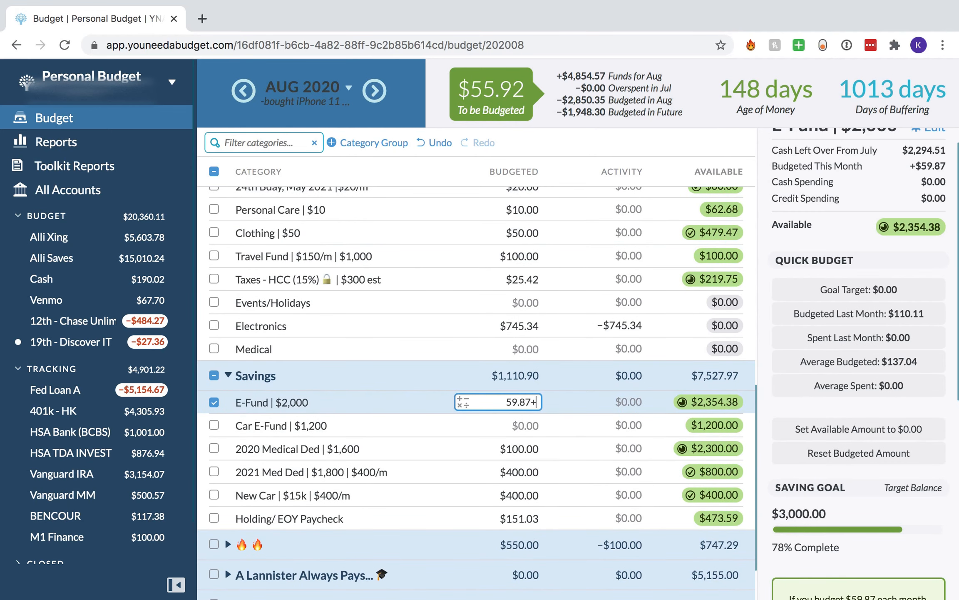
{"action": "type", "text": "50"}
{"action": "key", "text": "Return"}
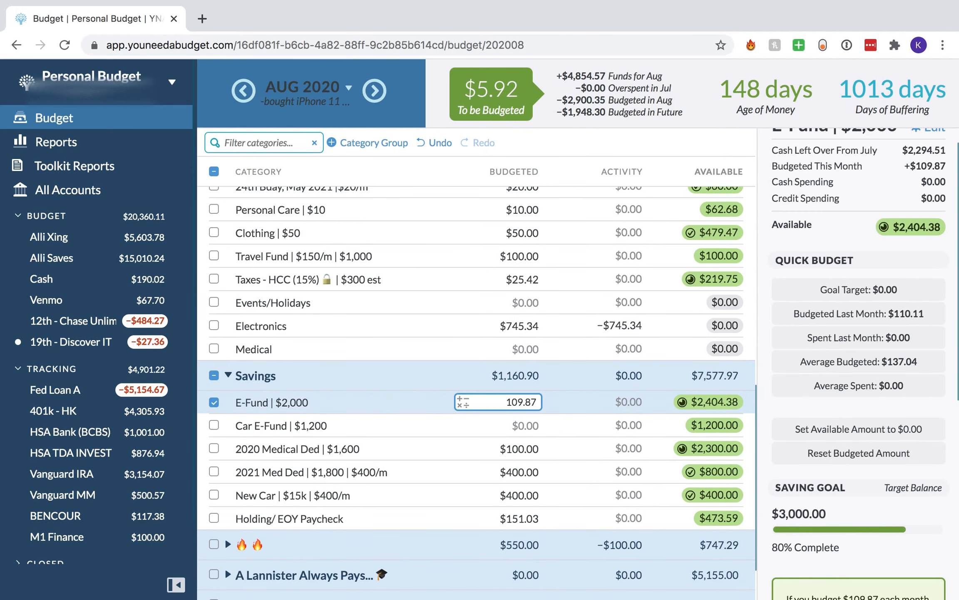
{"action": "left_click", "coordinate": [214, 402]}
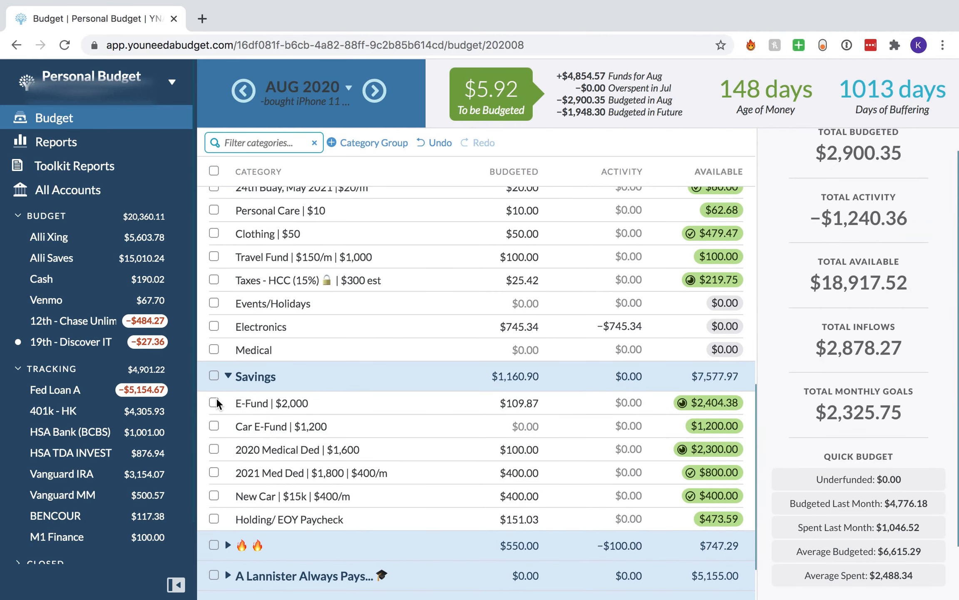
{"action": "left_click", "coordinate": [540, 423]}
{"action": "left_click", "coordinate": [586, 402]}
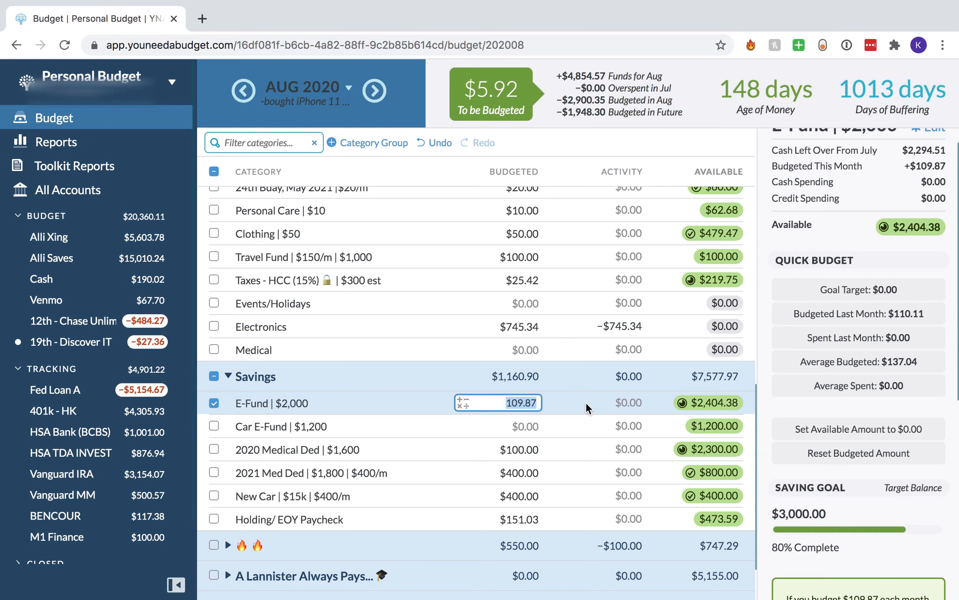
{"action": "left_click", "coordinate": [207, 405]}
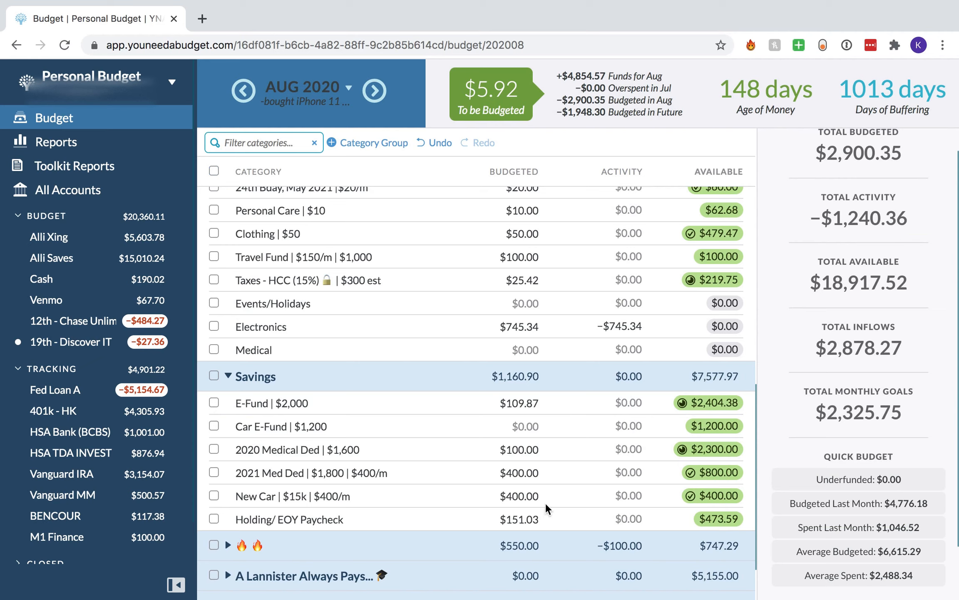
- Add 5.92 to the August budgeted amount for Holding/ EOY Paycheck and deselect the category
{"action": "left_click", "coordinate": [539, 514]}
{"action": "type", "text": "+5.92"}
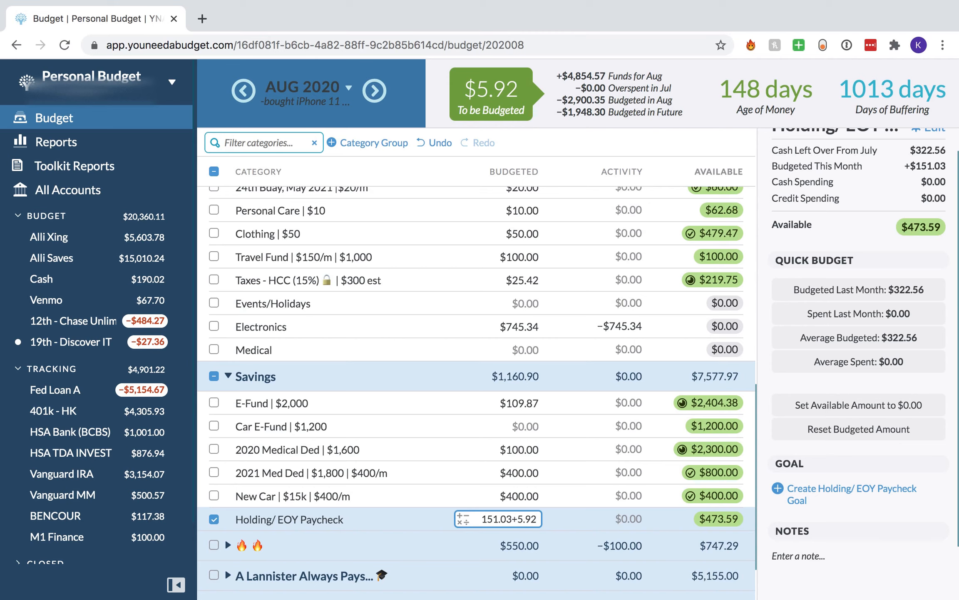
{"action": "key", "text": "Return"}
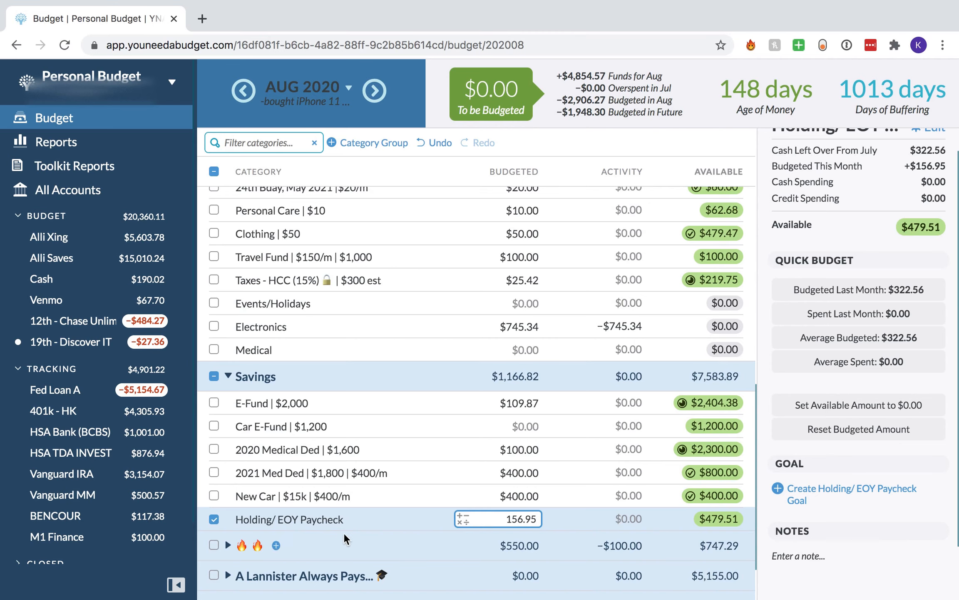
{"action": "left_click", "coordinate": [210, 520]}
{"action": "left_click", "coordinate": [210, 520]}
- Examine the savings goal progress and notes of the E-Fund category
{"action": "left_click", "coordinate": [523, 433]}
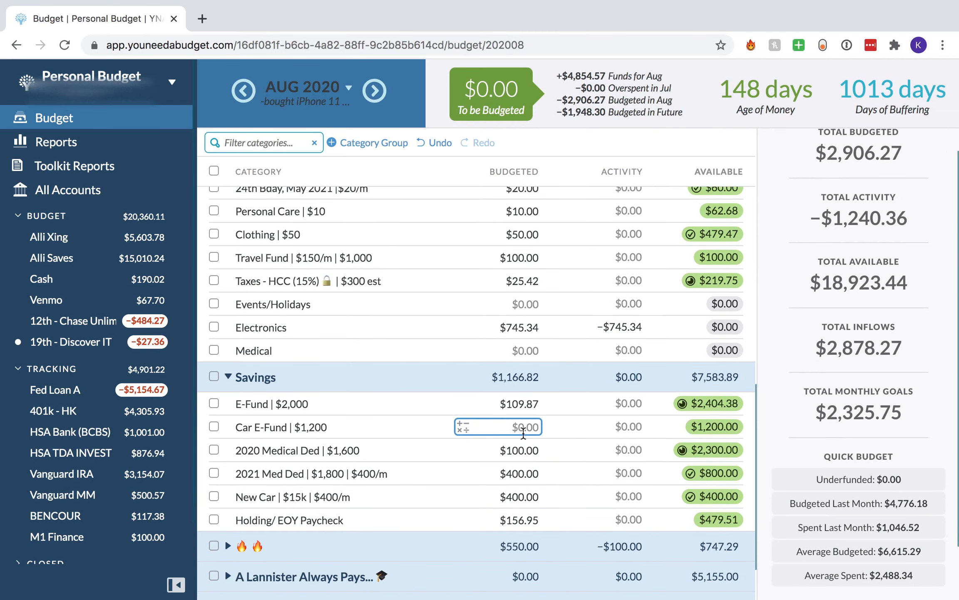
{"action": "left_click", "coordinate": [573, 410]}
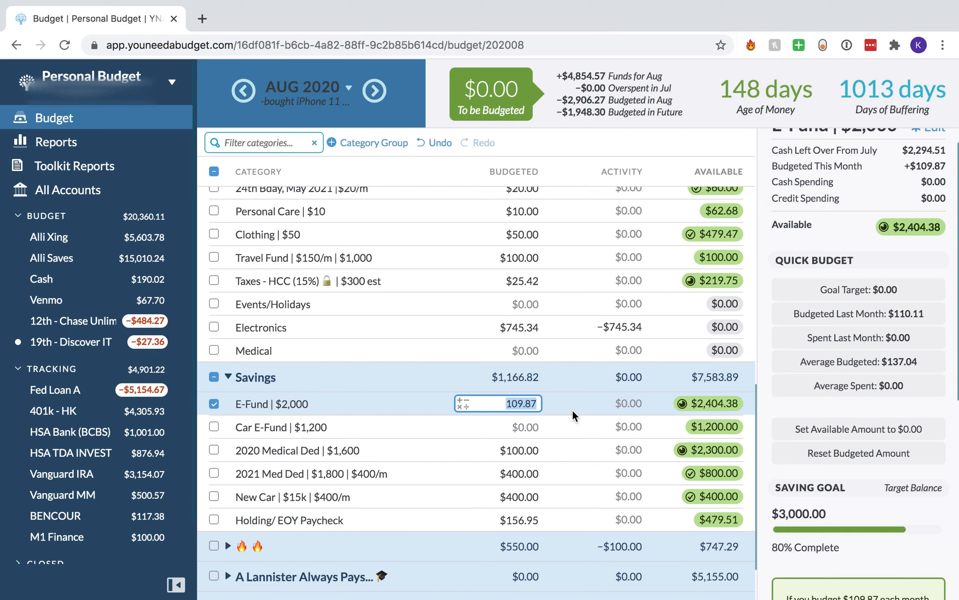
{"action": "scroll", "coordinate": [825, 392], "scroll_direction": "down", "scroll_amount": 8}
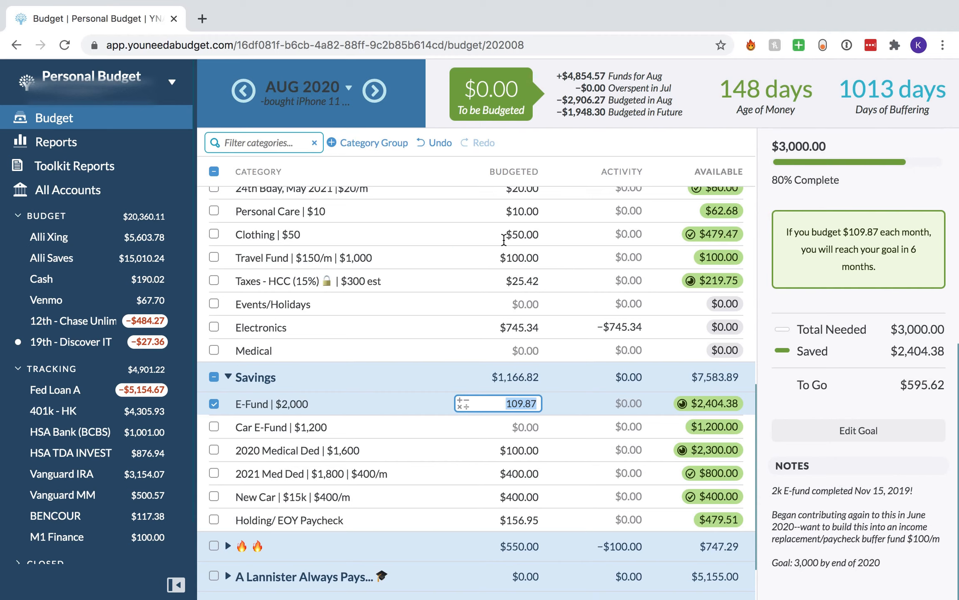
{"action": "left_click", "coordinate": [319, 88]}
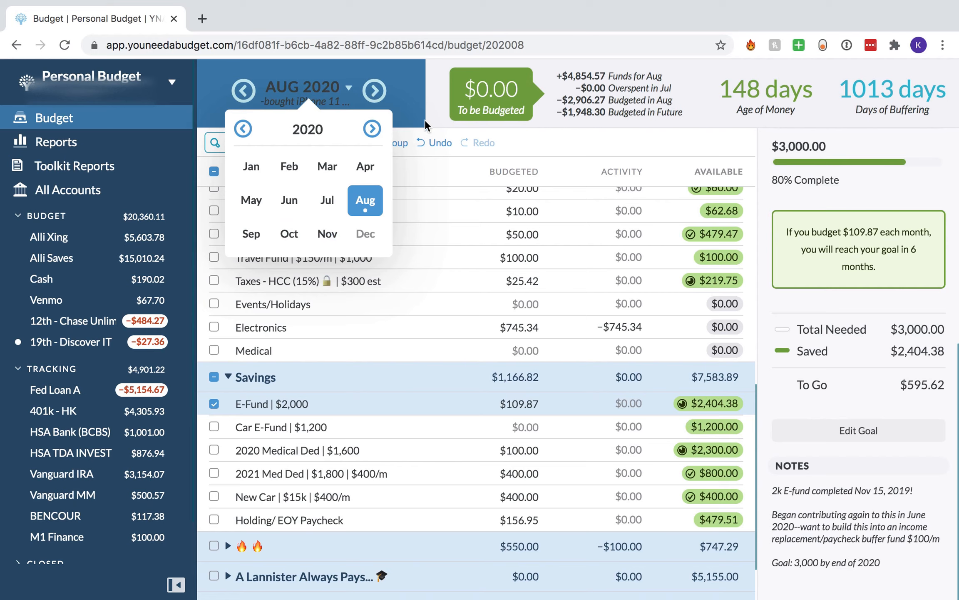
{"action": "left_click", "coordinate": [628, 114]}
{"action": "scroll", "coordinate": [499, 375], "scroll_direction": "down", "scroll_amount": 1}
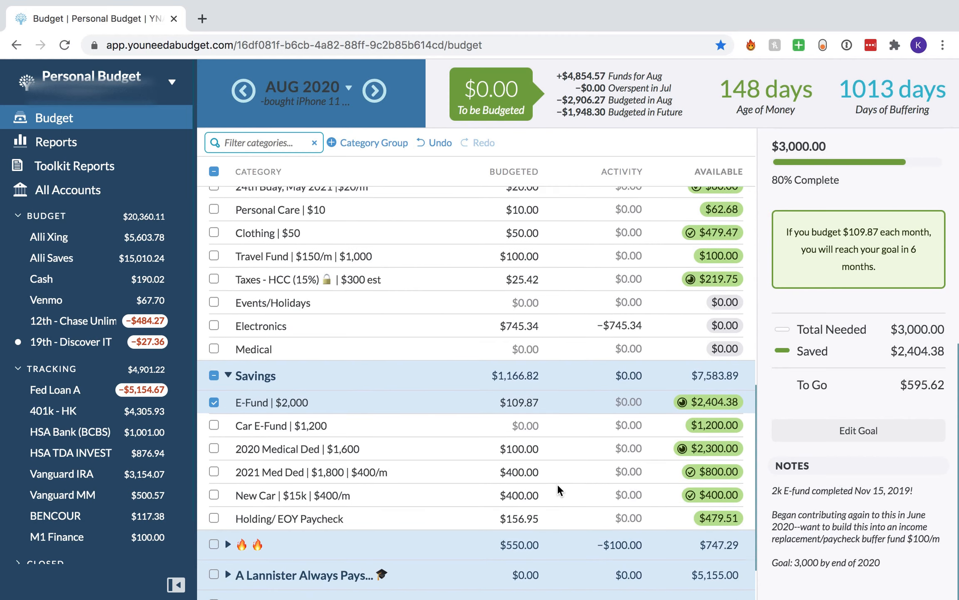
- Check the Holding/ EOY Paycheck details and select E-Fund, Car E-Fund, 2020 Medical Ded and 2021 Med Ded together
{"action": "left_click", "coordinate": [573, 515]}
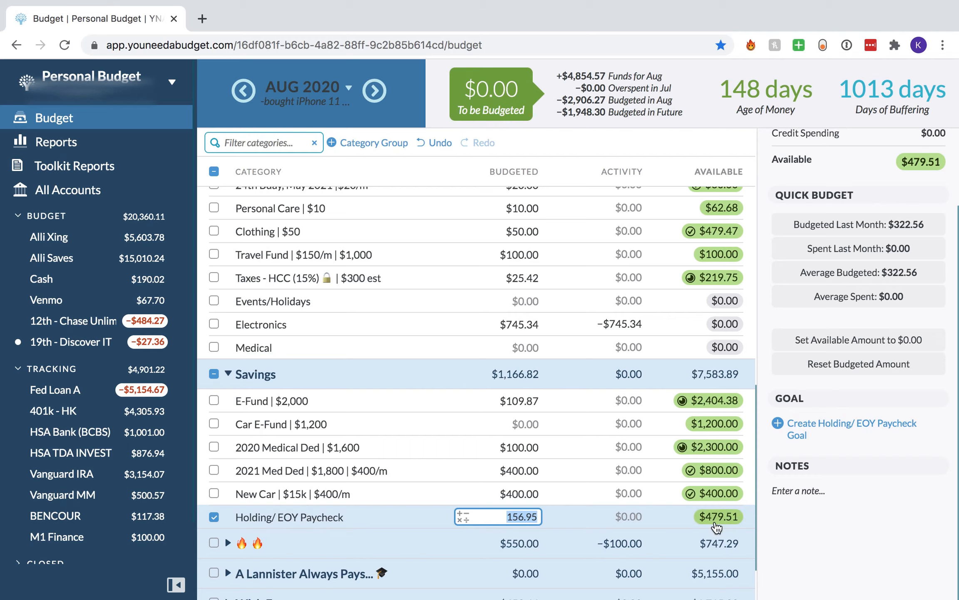
{"action": "left_click", "coordinate": [549, 405]}
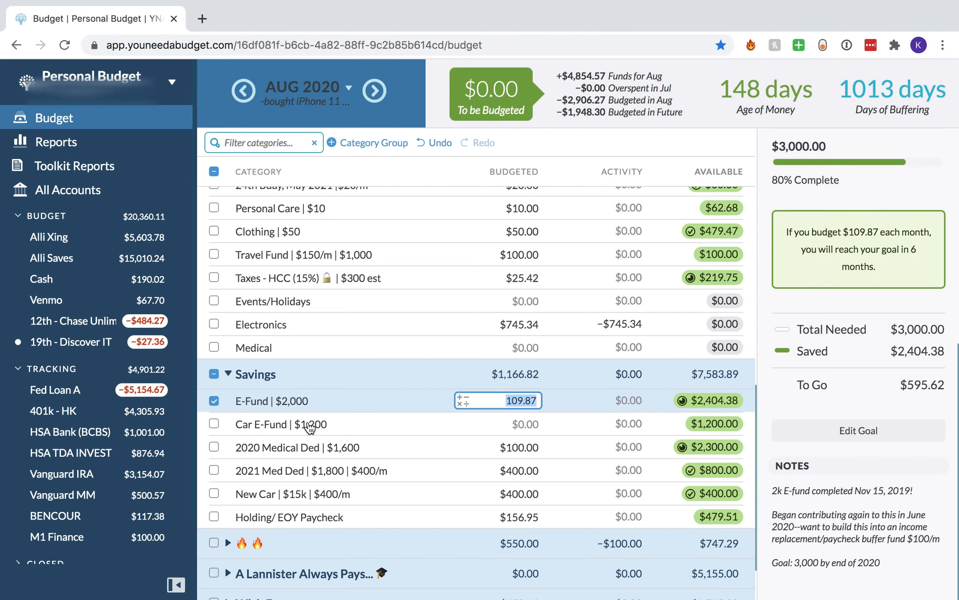
{"action": "left_click", "coordinate": [213, 423]}
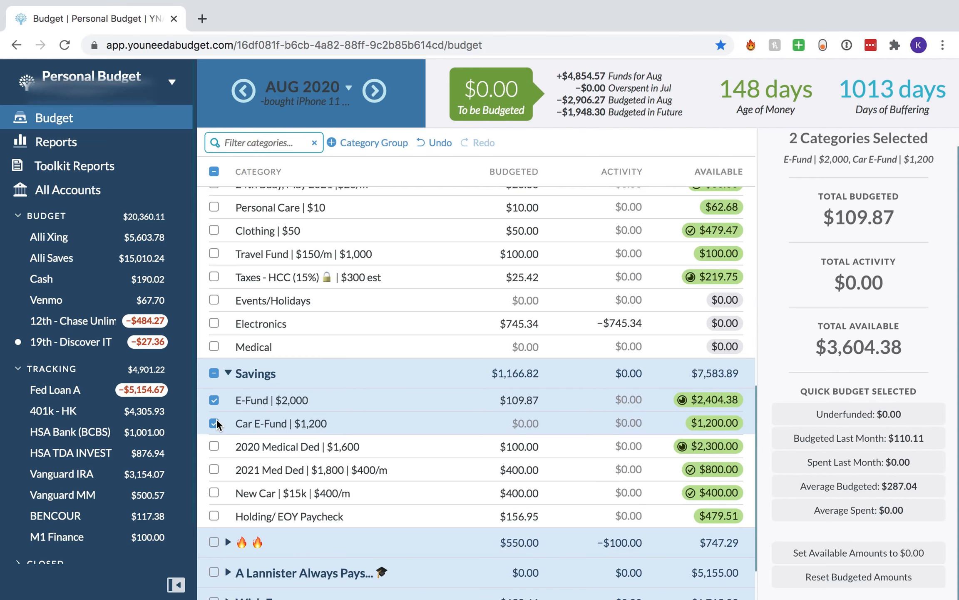
{"action": "left_click", "coordinate": [214, 444]}
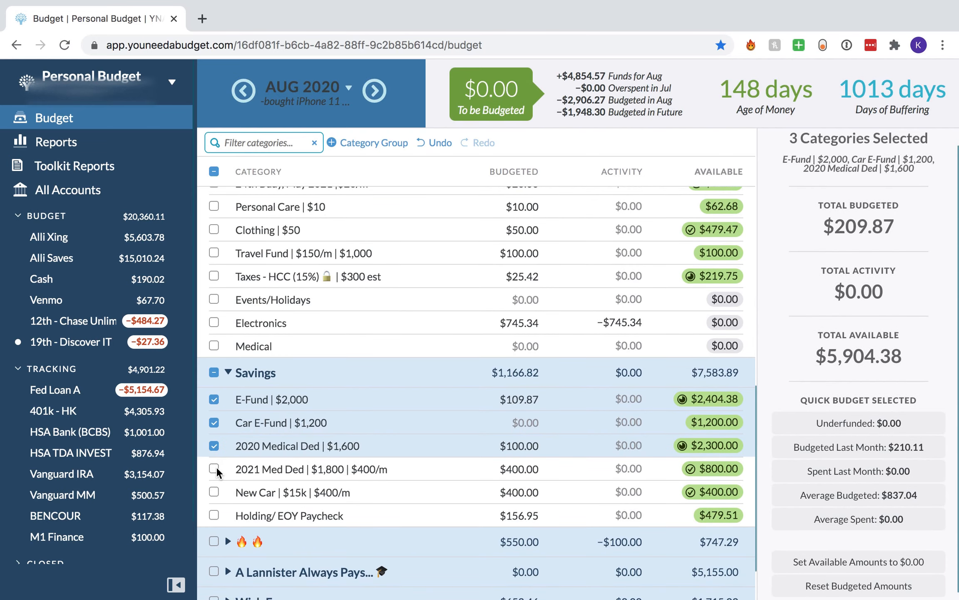
{"action": "left_click", "coordinate": [215, 468]}
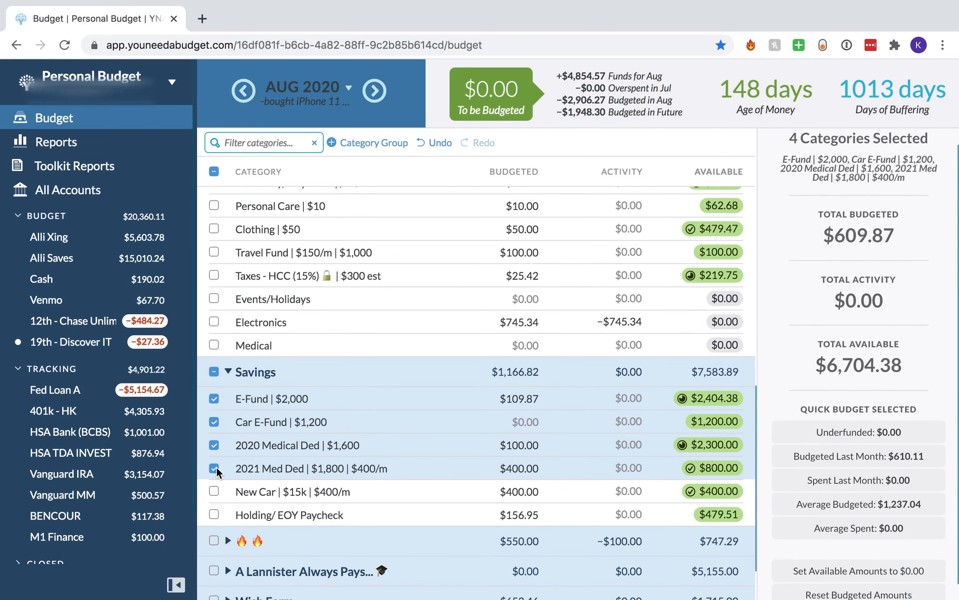
- Compare the combined available total of the two medical deductible categories without and with E-Fund and Car E-Fund, and clear the selection
{"action": "left_click", "coordinate": [214, 398]}
{"action": "left_click", "coordinate": [214, 421]}
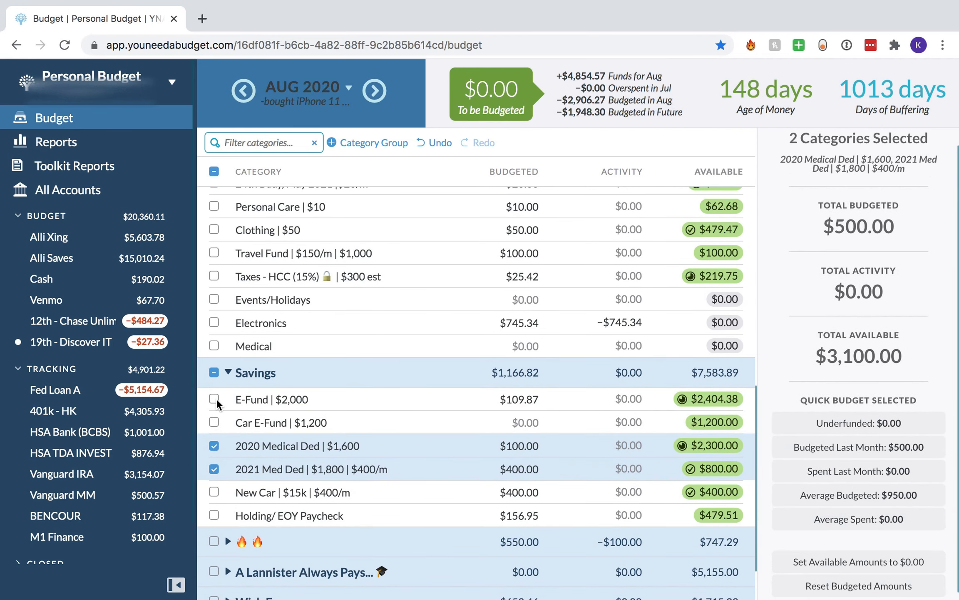
{"action": "left_click", "coordinate": [216, 398]}
{"action": "left_click", "coordinate": [213, 421]}
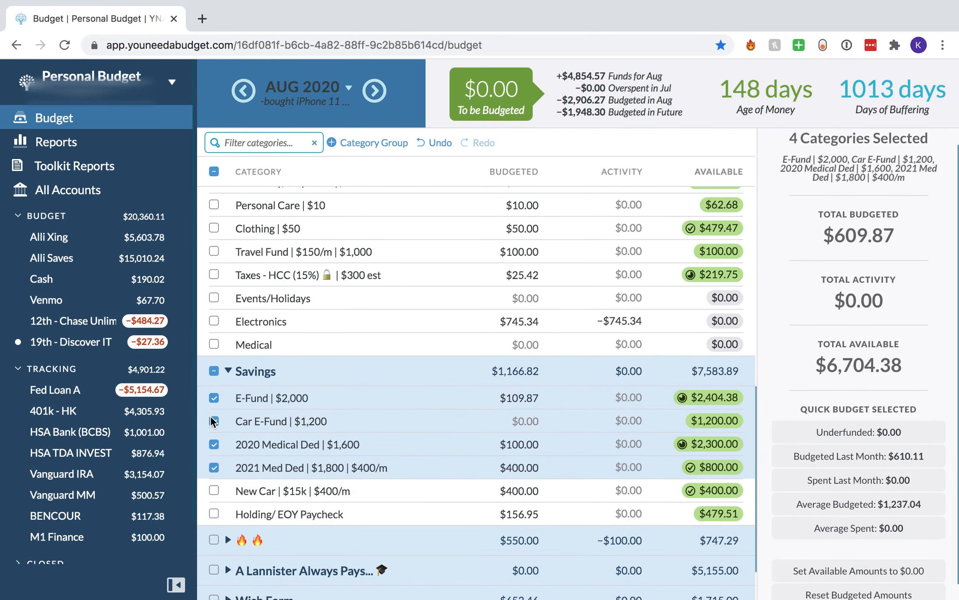
{"action": "left_click_drag", "start_coordinate": [818, 339], "coordinate": [922, 385]}
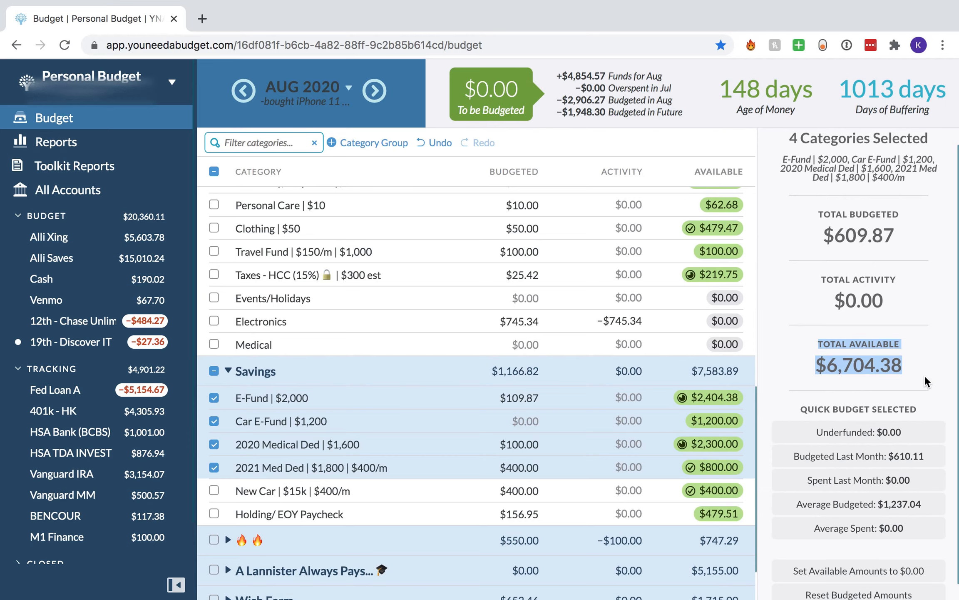
{"action": "left_click", "coordinate": [216, 367]}
{"action": "left_click", "coordinate": [286, 408]}
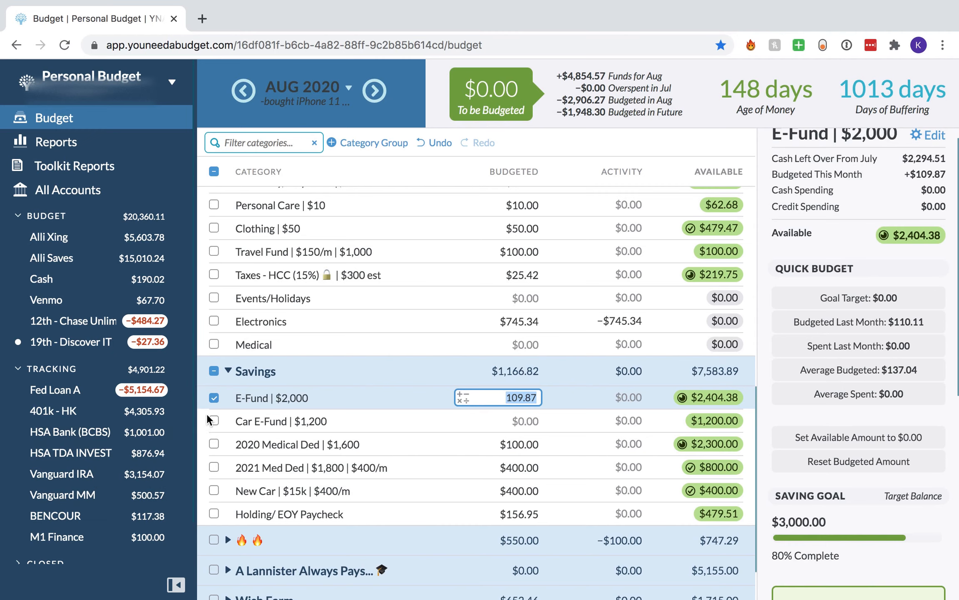
{"action": "left_click", "coordinate": [213, 397]}
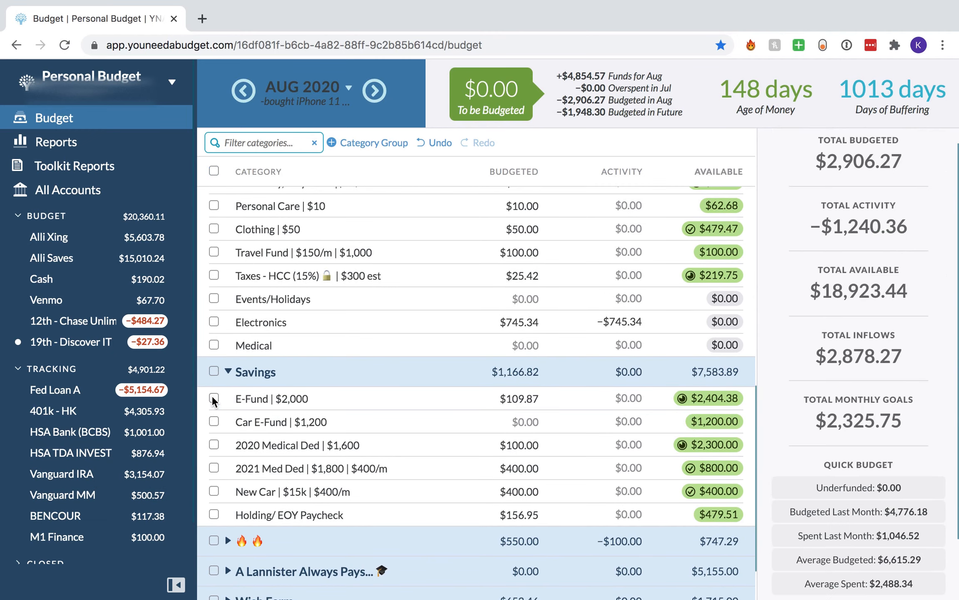
- Show all transactions of the 19th - Discover IT account, and approve and clear the 08/26/2020 HBO transaction
{"action": "left_click", "coordinate": [113, 345]}
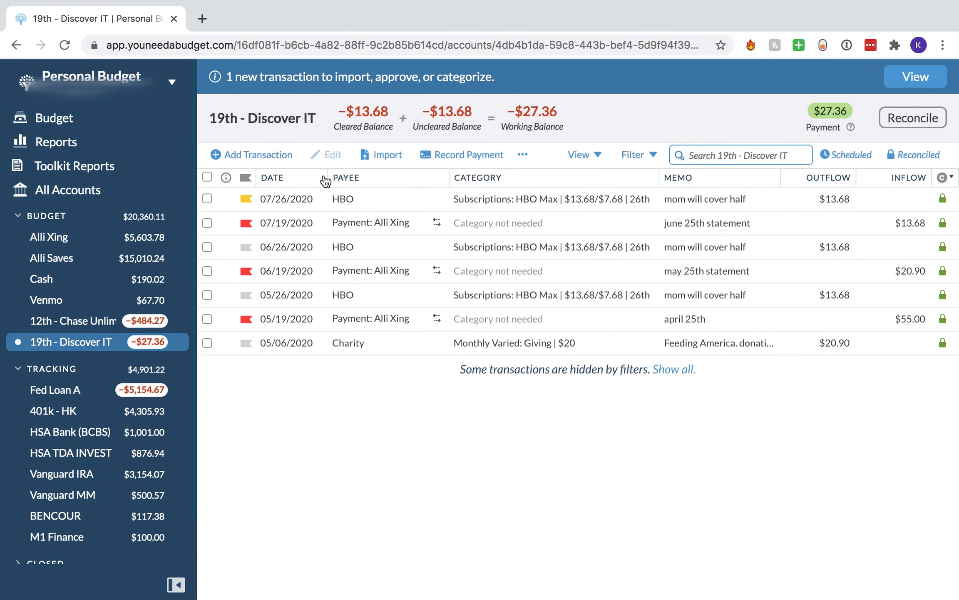
{"action": "left_click", "coordinate": [660, 369]}
{"action": "left_click", "coordinate": [228, 277]}
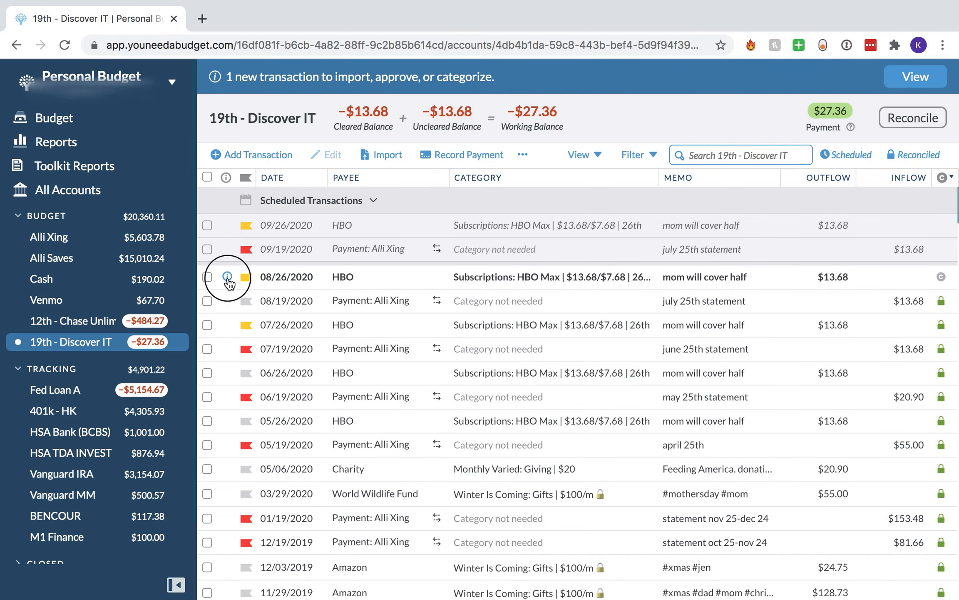
{"action": "left_click", "coordinate": [263, 318]}
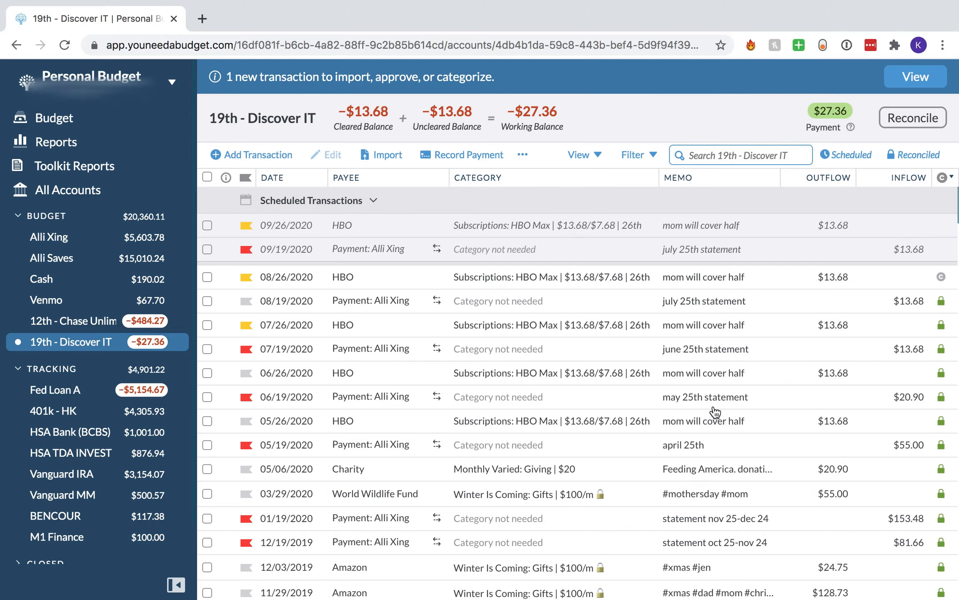
{"action": "scroll", "coordinate": [749, 412], "scroll_direction": "down", "scroll_amount": 5}
{"action": "scroll", "coordinate": [750, 412], "scroll_direction": "up", "scroll_amount": 5}
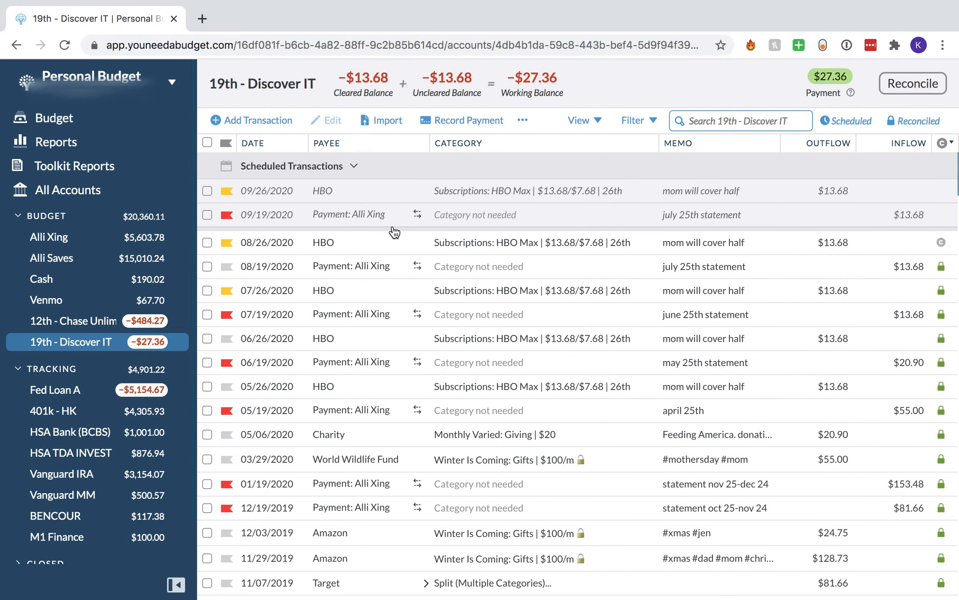
{"action": "left_click", "coordinate": [942, 242]}
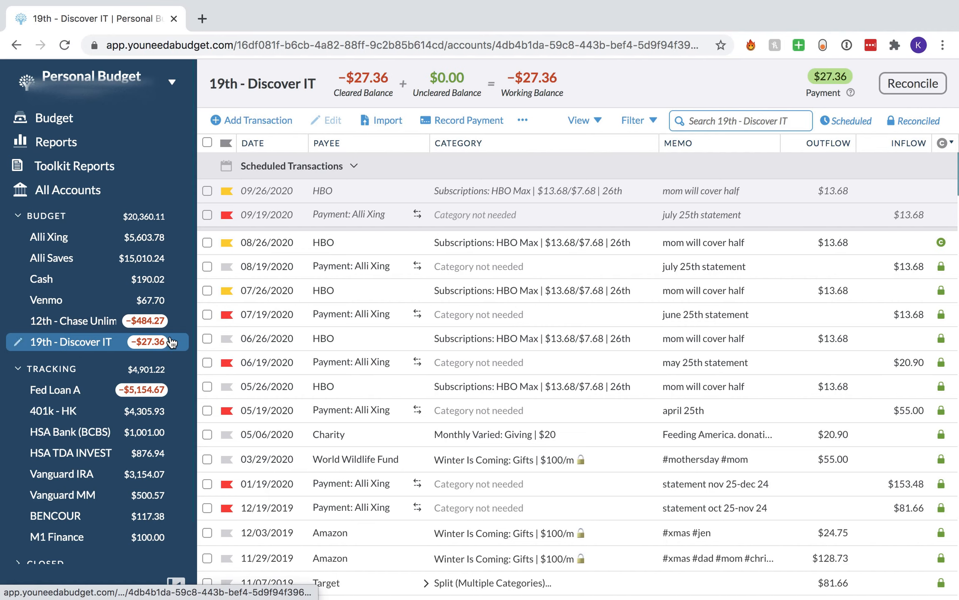
- Check the 12th - Chase Unlimited transactions and review the August 2020 budget from Responsibilities To Mom to Savings
{"action": "left_click", "coordinate": [92, 321]}
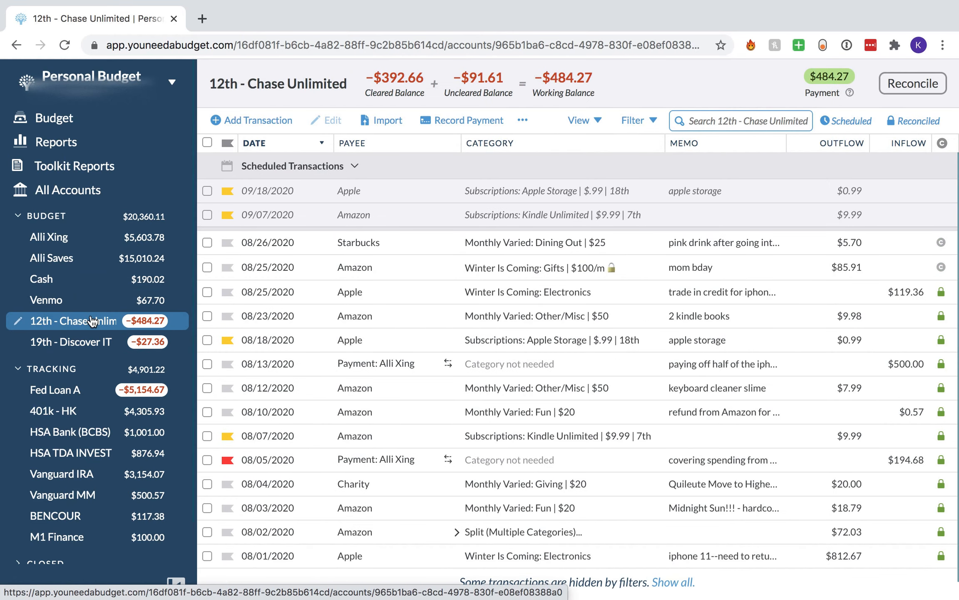
{"action": "left_click", "coordinate": [89, 125]}
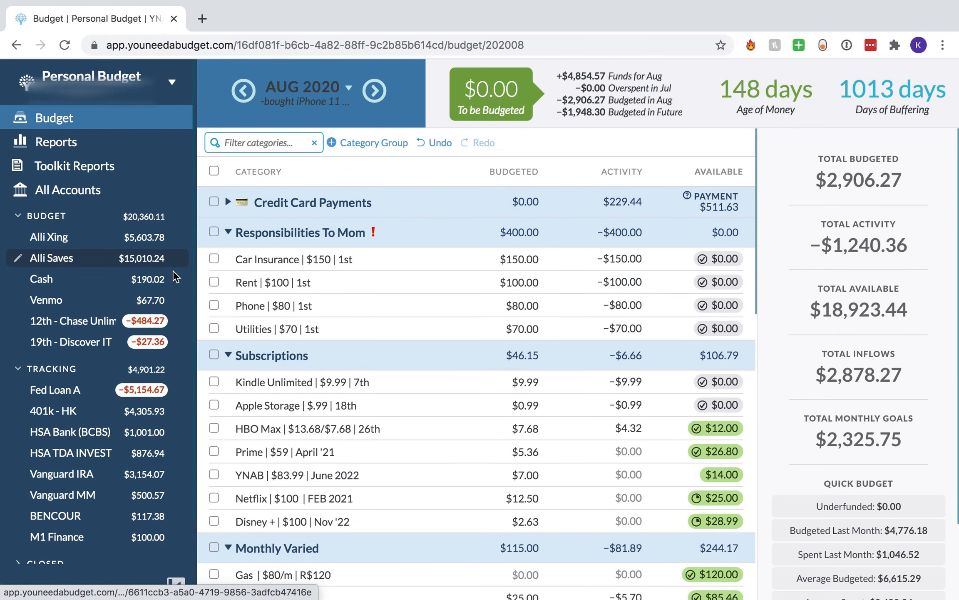
{"action": "scroll", "coordinate": [369, 328], "scroll_direction": "down", "scroll_amount": 3}
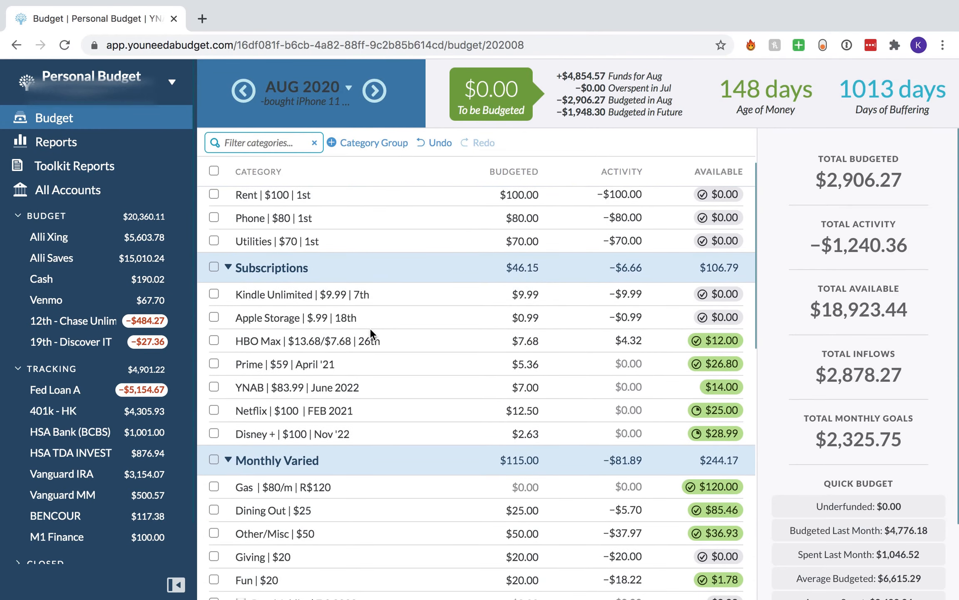
{"action": "scroll", "coordinate": [370, 332], "scroll_direction": "down", "scroll_amount": 3}
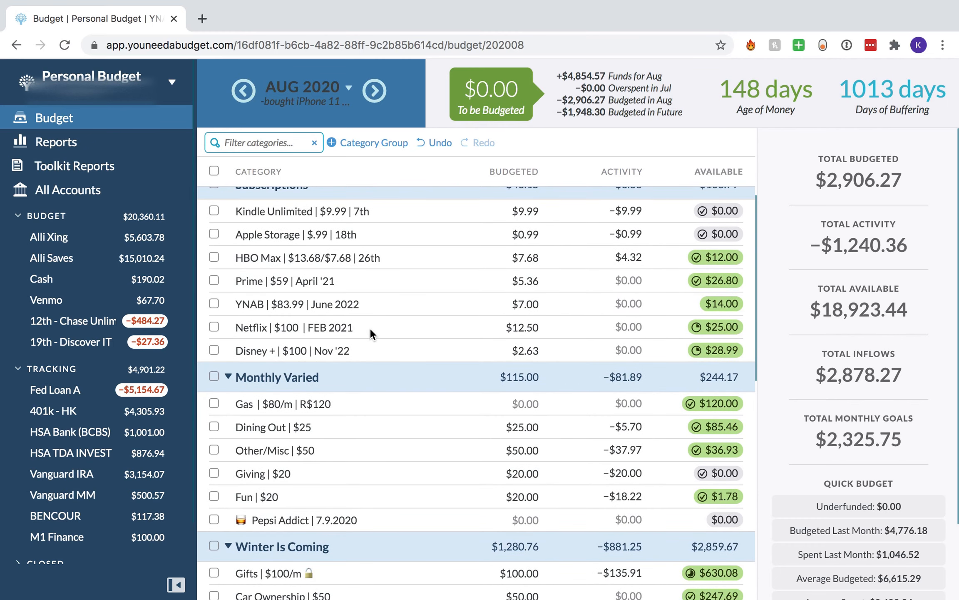
{"action": "scroll", "coordinate": [370, 331], "scroll_direction": "up", "scroll_amount": 6}
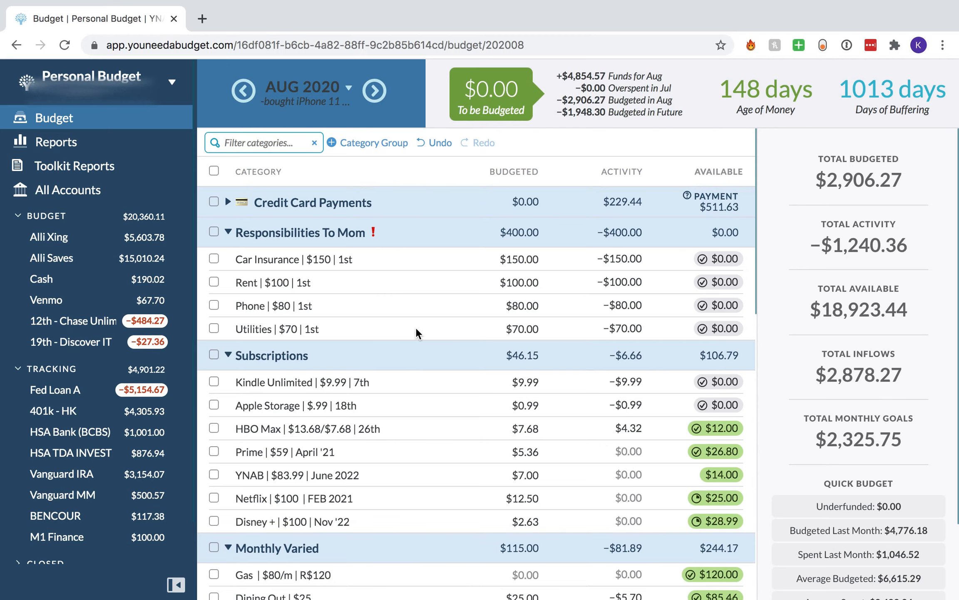
{"action": "scroll", "coordinate": [415, 327], "scroll_direction": "down", "scroll_amount": 10}
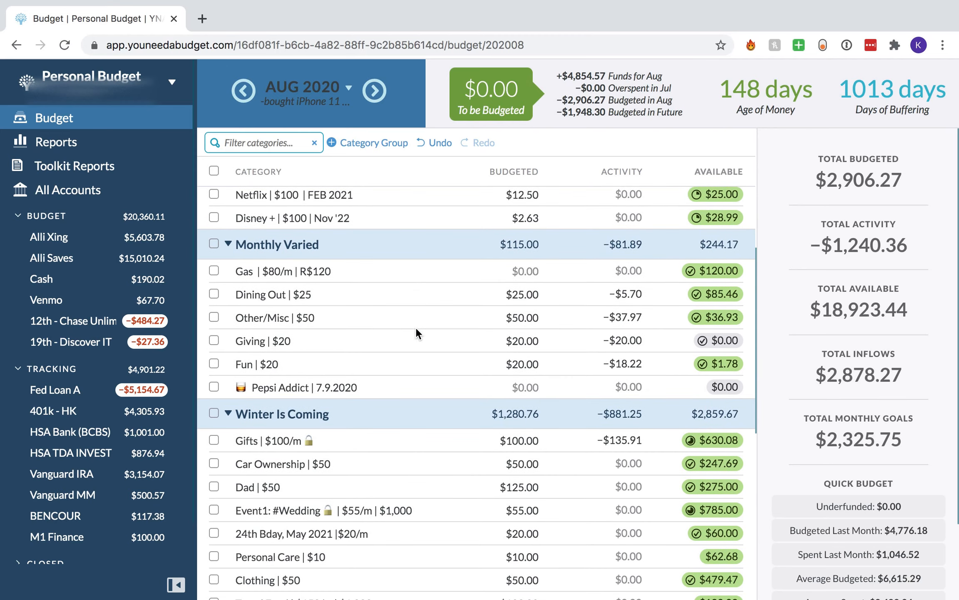
{"action": "scroll", "coordinate": [516, 356], "scroll_direction": "down", "scroll_amount": 2}
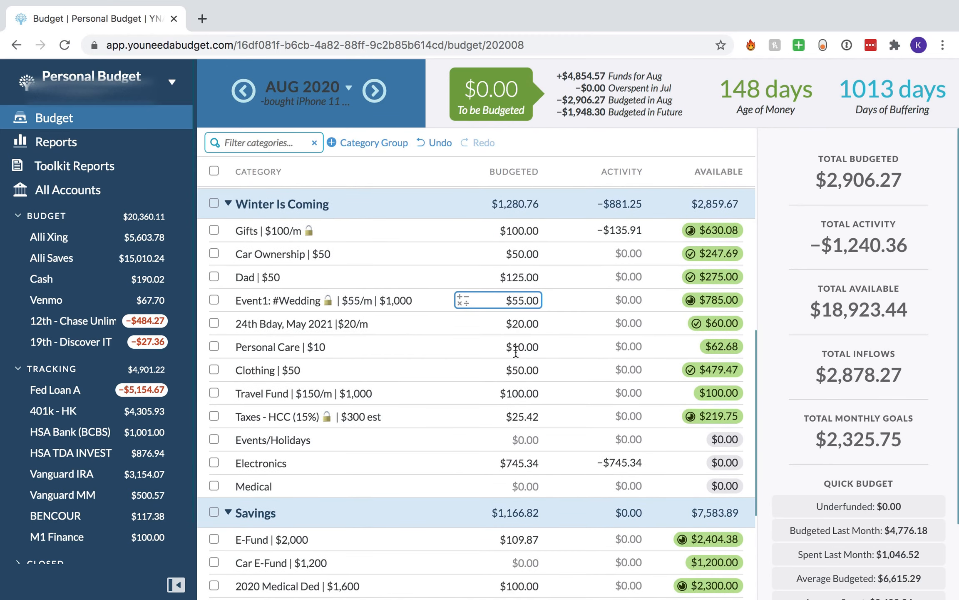
{"action": "scroll", "coordinate": [617, 289], "scroll_direction": "down", "scroll_amount": 1}
{"action": "scroll", "coordinate": [618, 289], "scroll_direction": "down", "scroll_amount": 4}
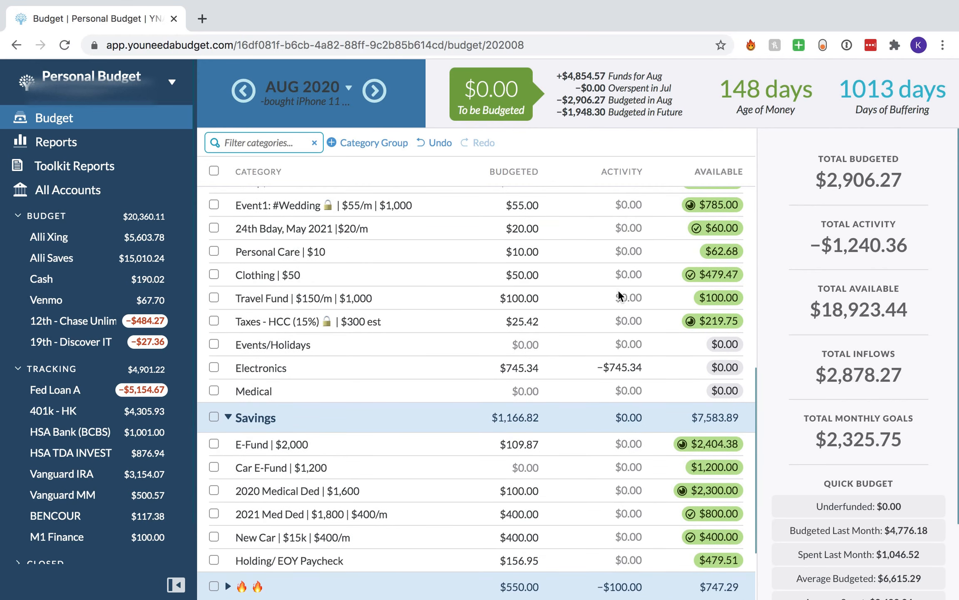
{"action": "scroll", "coordinate": [618, 289], "scroll_direction": "up", "scroll_amount": 5}
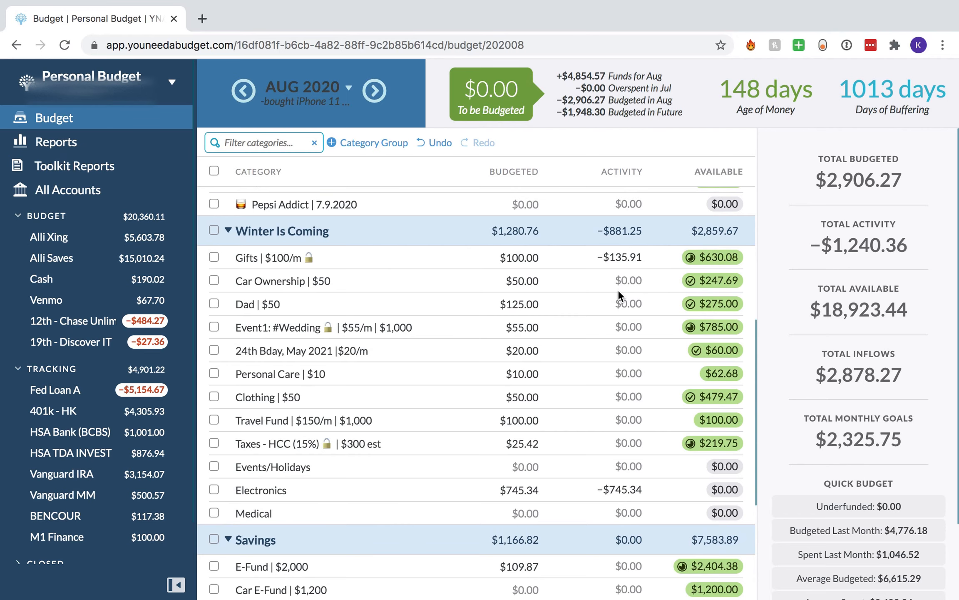
{"action": "scroll", "coordinate": [618, 289], "scroll_direction": "down", "scroll_amount": 3}
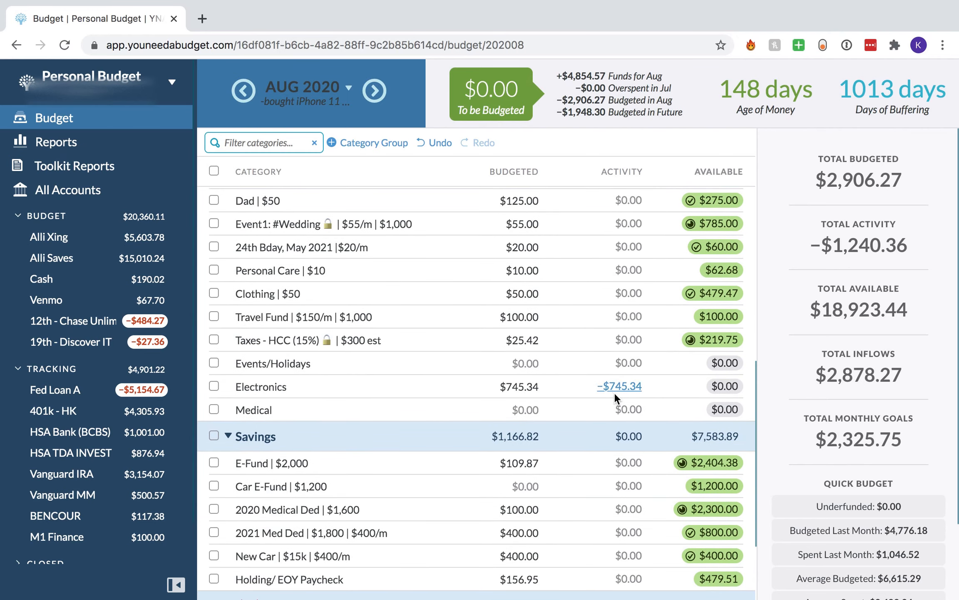
{"action": "scroll", "coordinate": [614, 393], "scroll_direction": "up", "scroll_amount": 10}
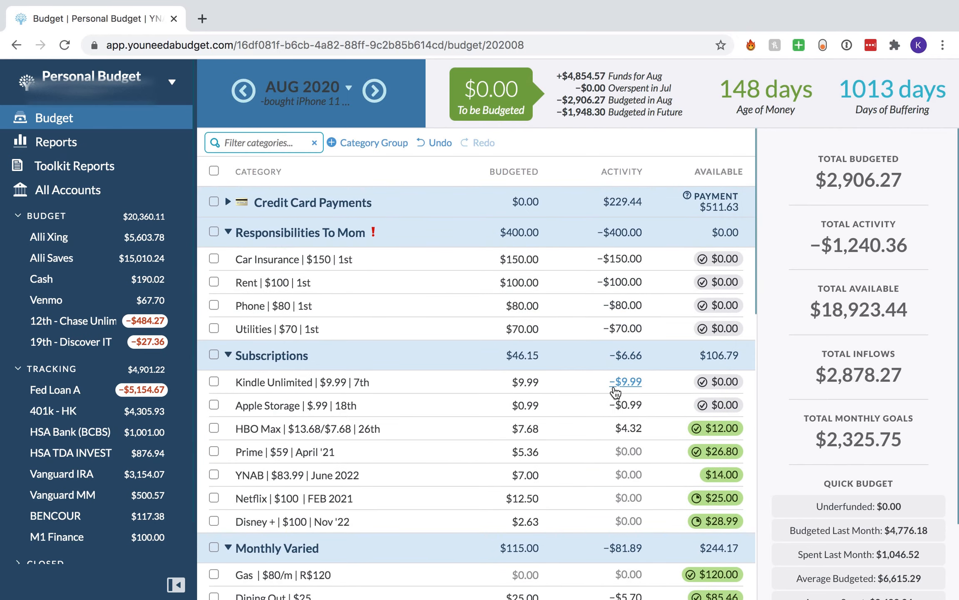
- Review the August category groups from Subscriptions down to Wish List/New Goals
{"action": "scroll", "coordinate": [615, 389], "scroll_direction": "down", "scroll_amount": 4}
{"action": "scroll", "coordinate": [613, 388], "scroll_direction": "up", "scroll_amount": 1}
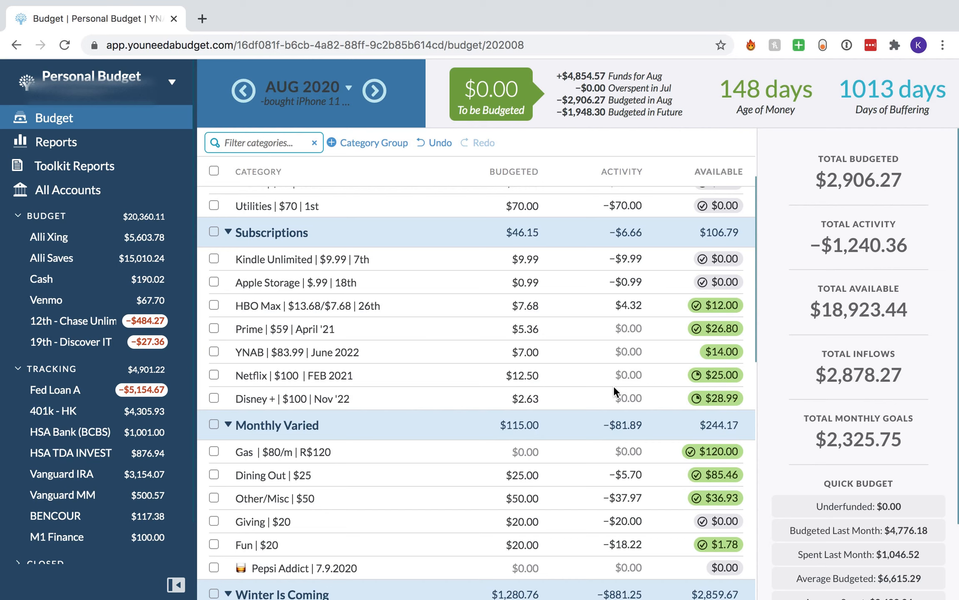
{"action": "scroll", "coordinate": [614, 388], "scroll_direction": "up", "scroll_amount": 2}
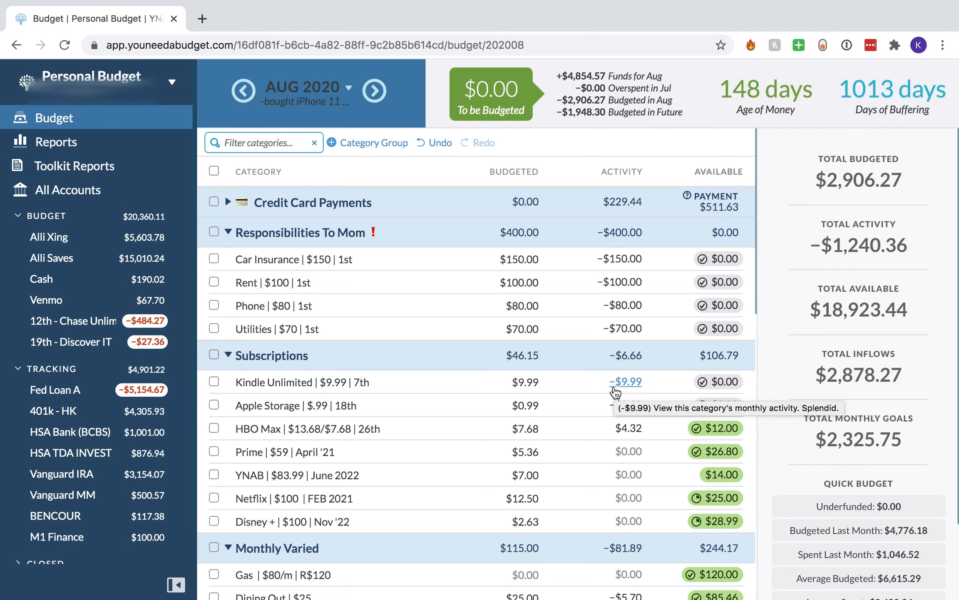
{"action": "scroll", "coordinate": [611, 402], "scroll_direction": "down", "scroll_amount": 10}
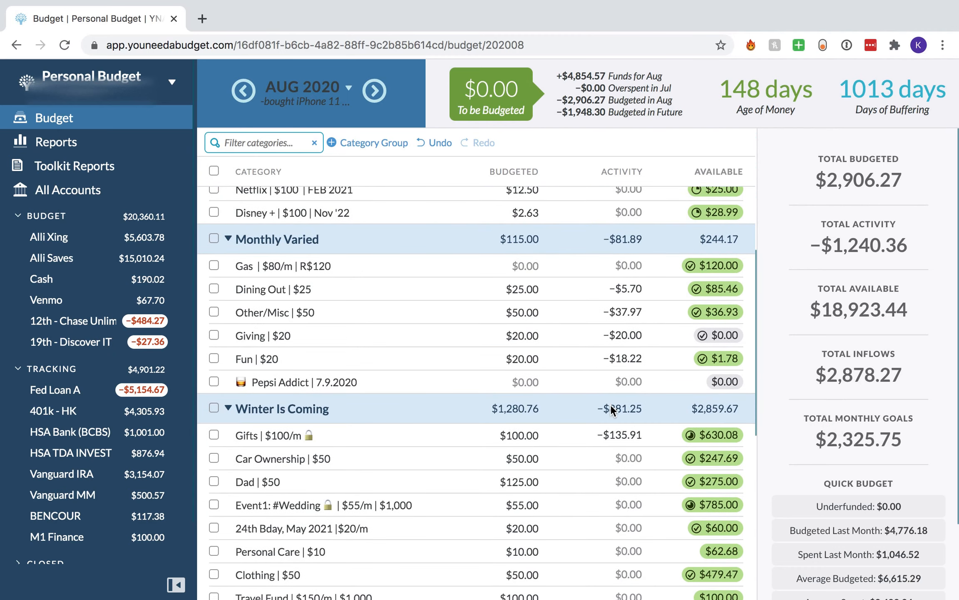
{"action": "scroll", "coordinate": [611, 406], "scroll_direction": "down", "scroll_amount": 9}
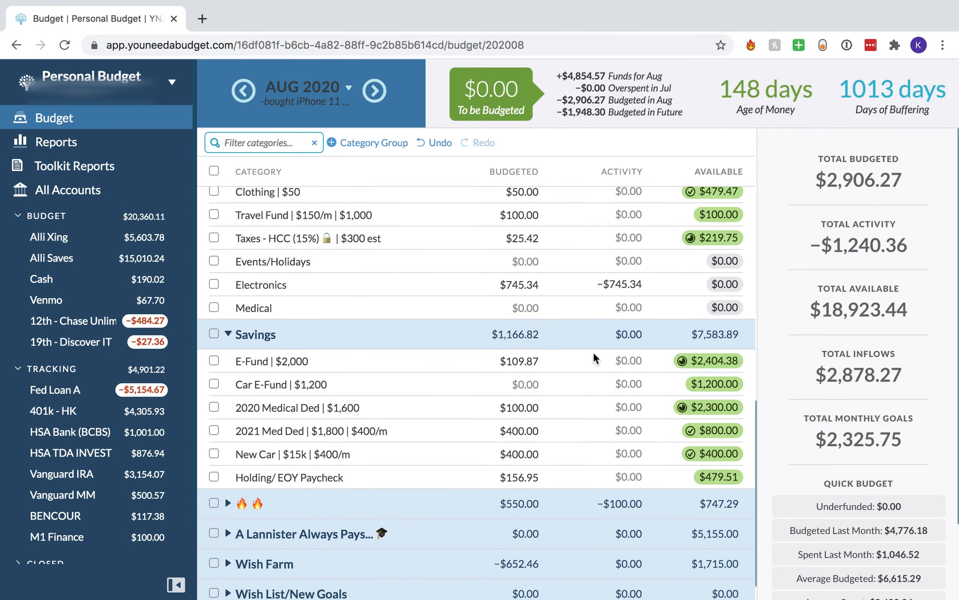
{"action": "scroll", "coordinate": [636, 438], "scroll_direction": "down", "scroll_amount": 1}
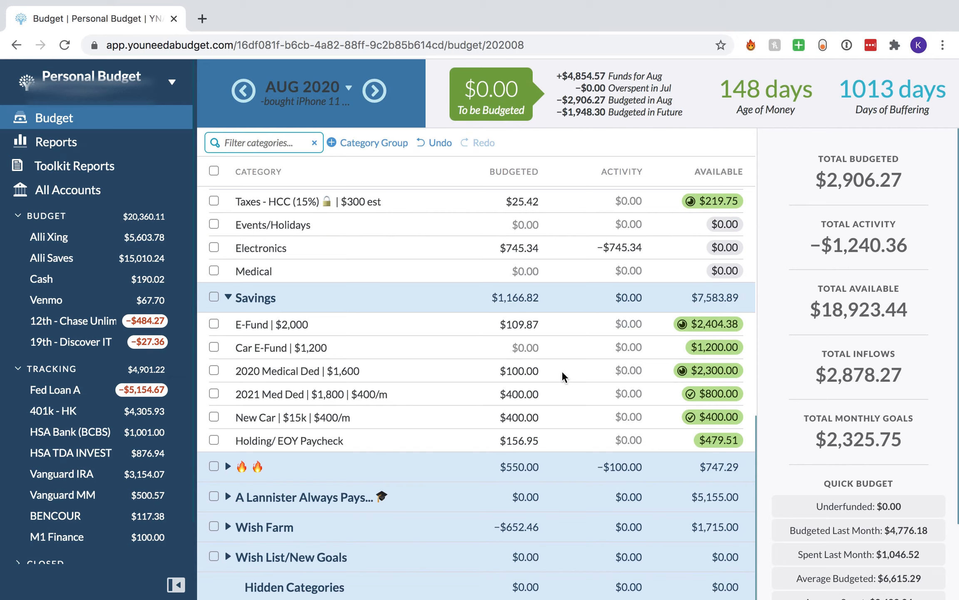
{"action": "left_click", "coordinate": [535, 387]}
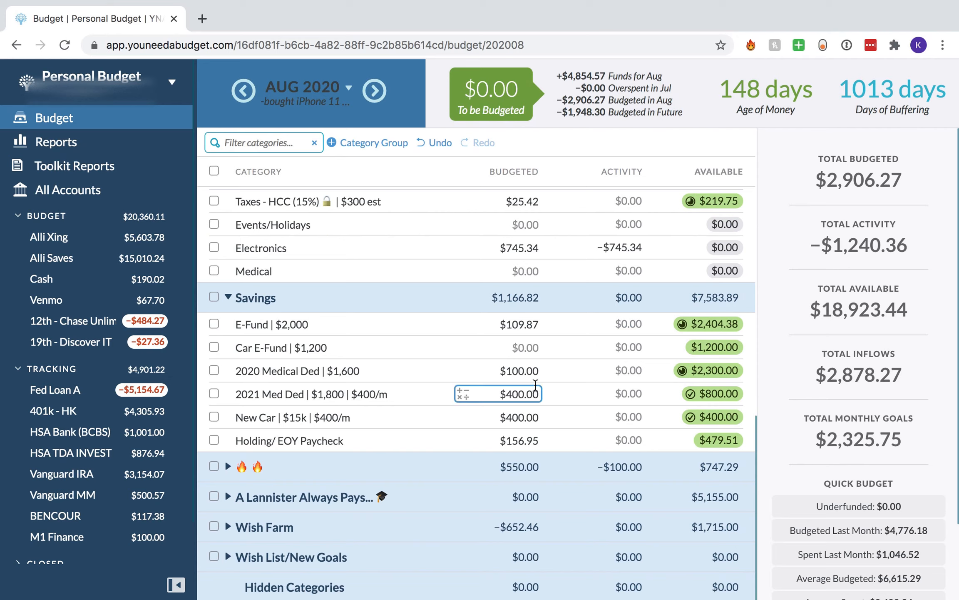
{"action": "key", "text": "Escape"}
- Review the August categories from Savings back up to Credit Card Payments and check the Fun category's goal status
{"action": "scroll", "coordinate": [616, 379], "scroll_direction": "up", "scroll_amount": 5}
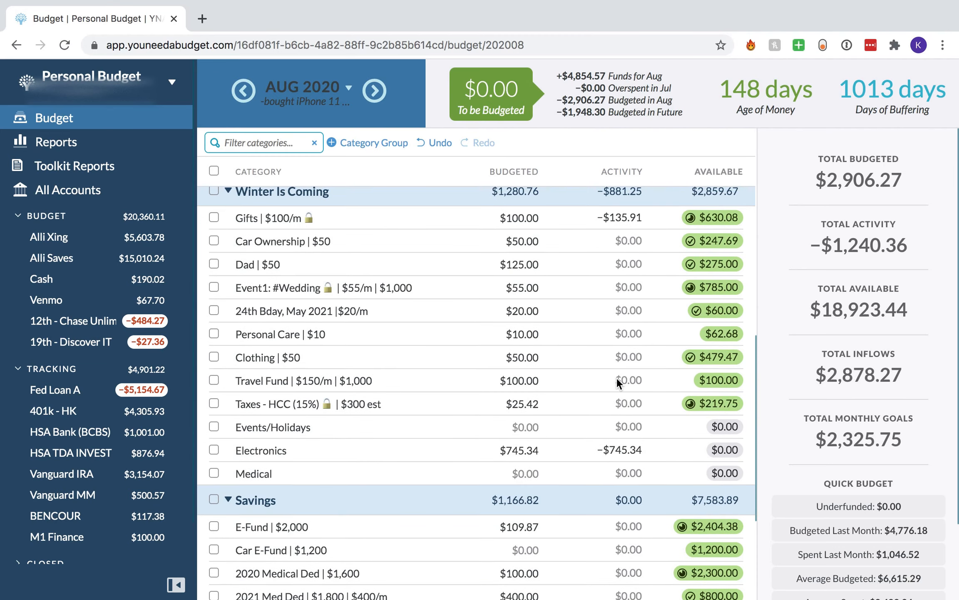
{"action": "scroll", "coordinate": [651, 321], "scroll_direction": "up", "scroll_amount": 6}
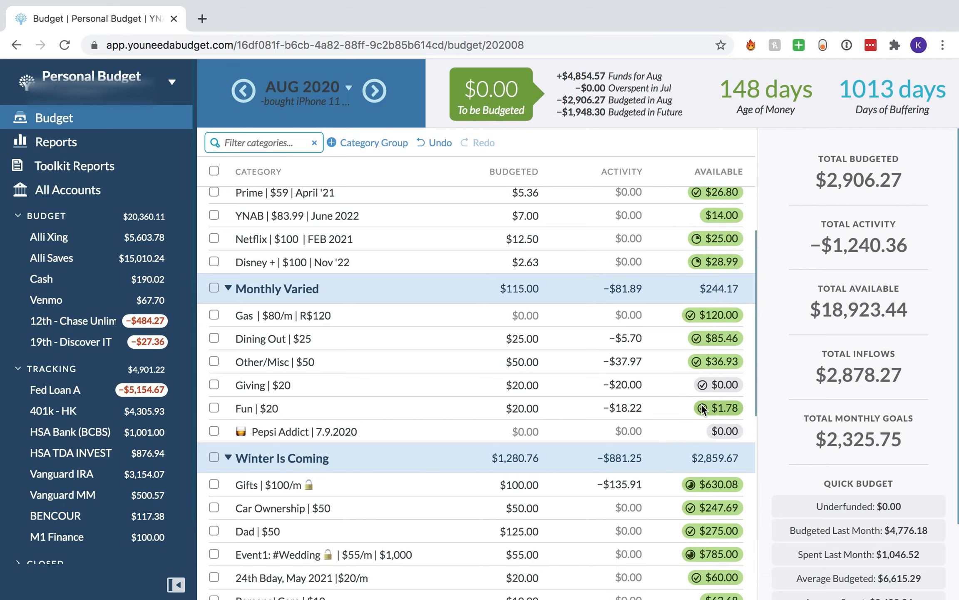
{"action": "mouse_move", "coordinate": [702, 408]}
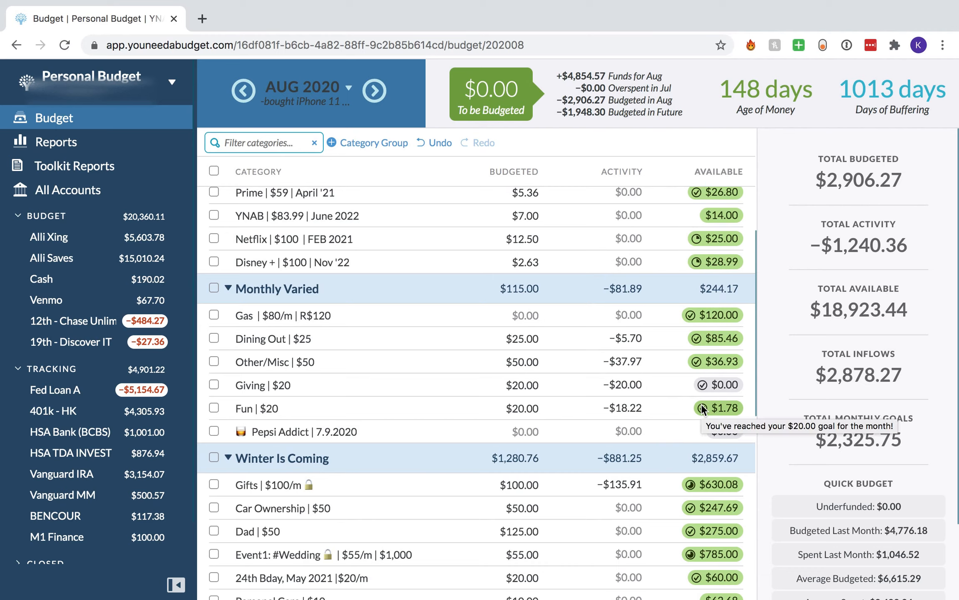
{"action": "scroll", "coordinate": [507, 337], "scroll_direction": "up", "scroll_amount": 6}
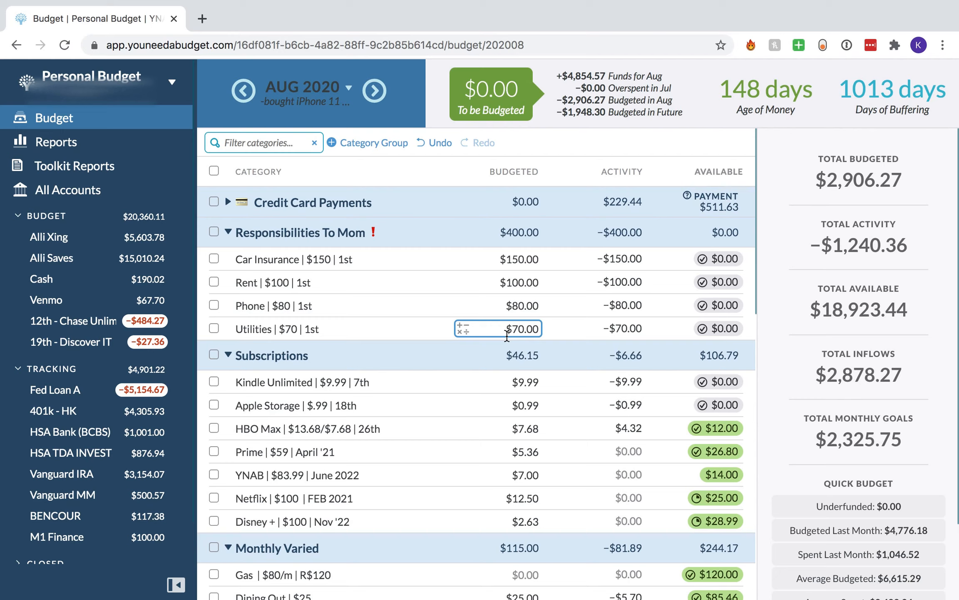
{"action": "mouse_move", "coordinate": [637, 1]}
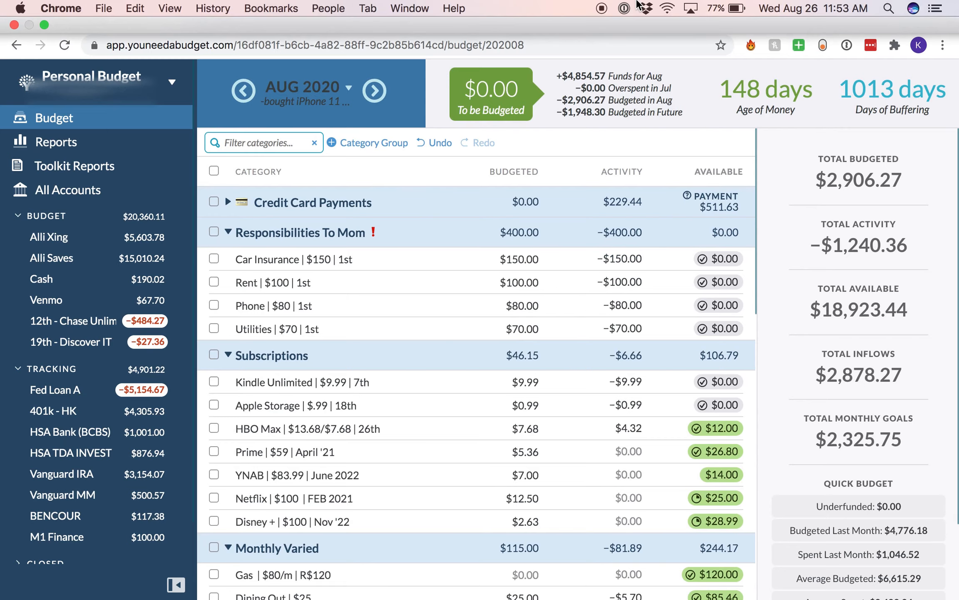